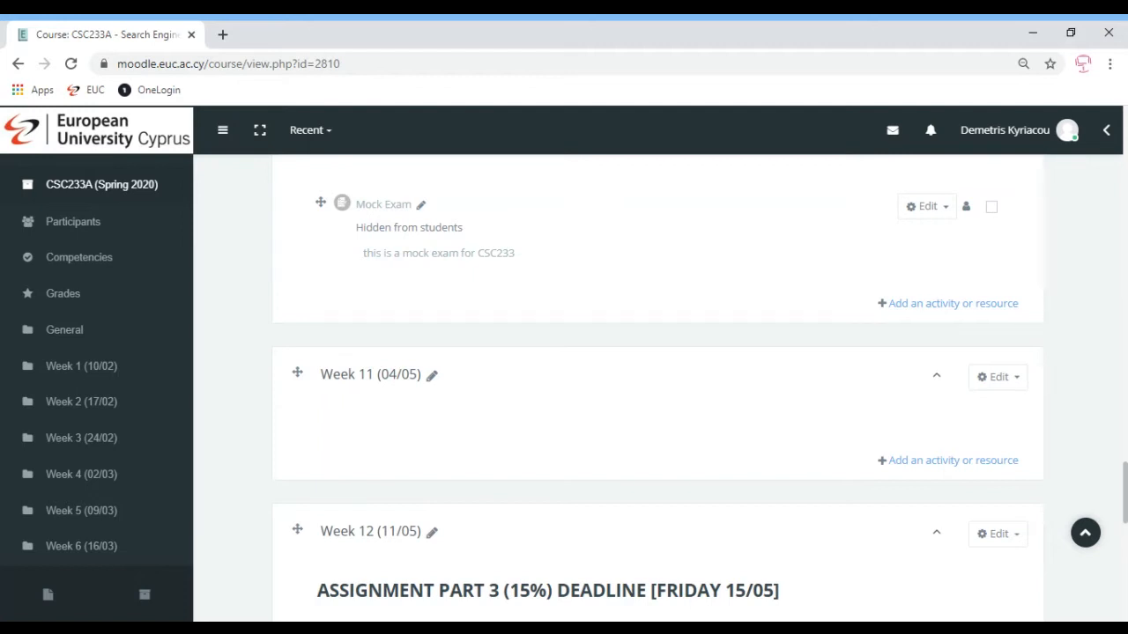
Add a new Quiz to Week 10 named 'Mock Exam v2'
left_click(942, 305)
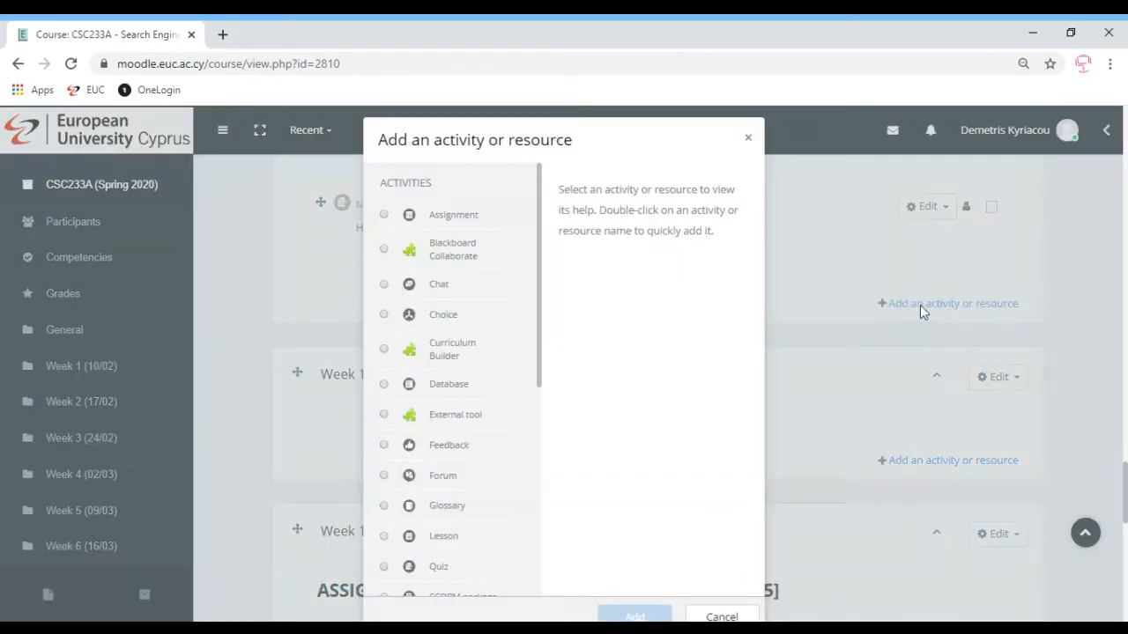
left_click(384, 567)
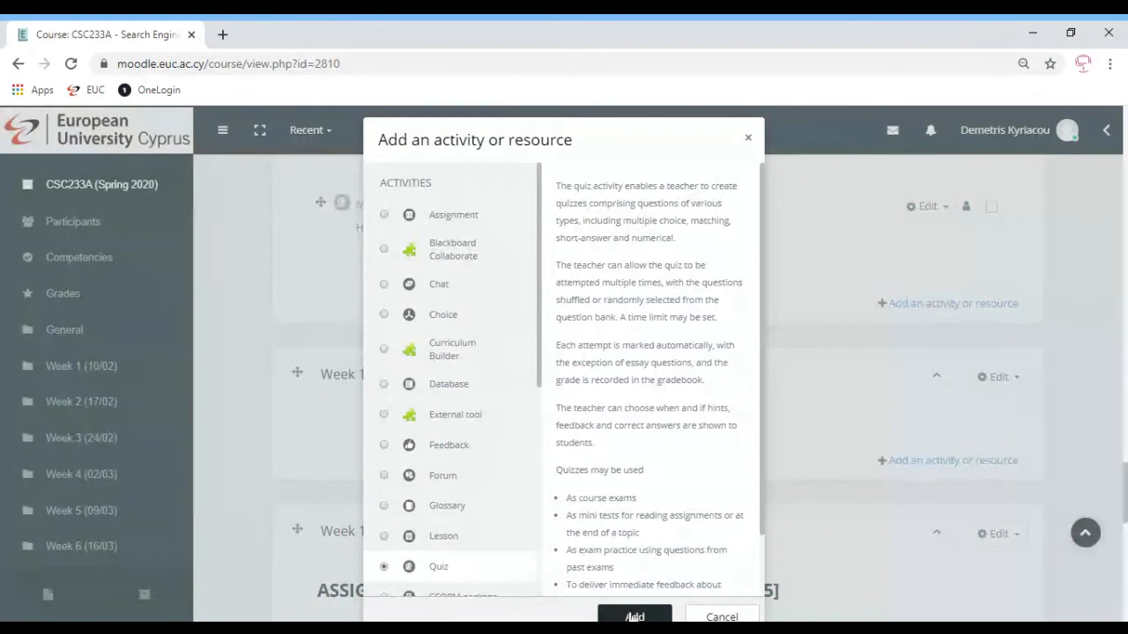
left_click(634, 617)
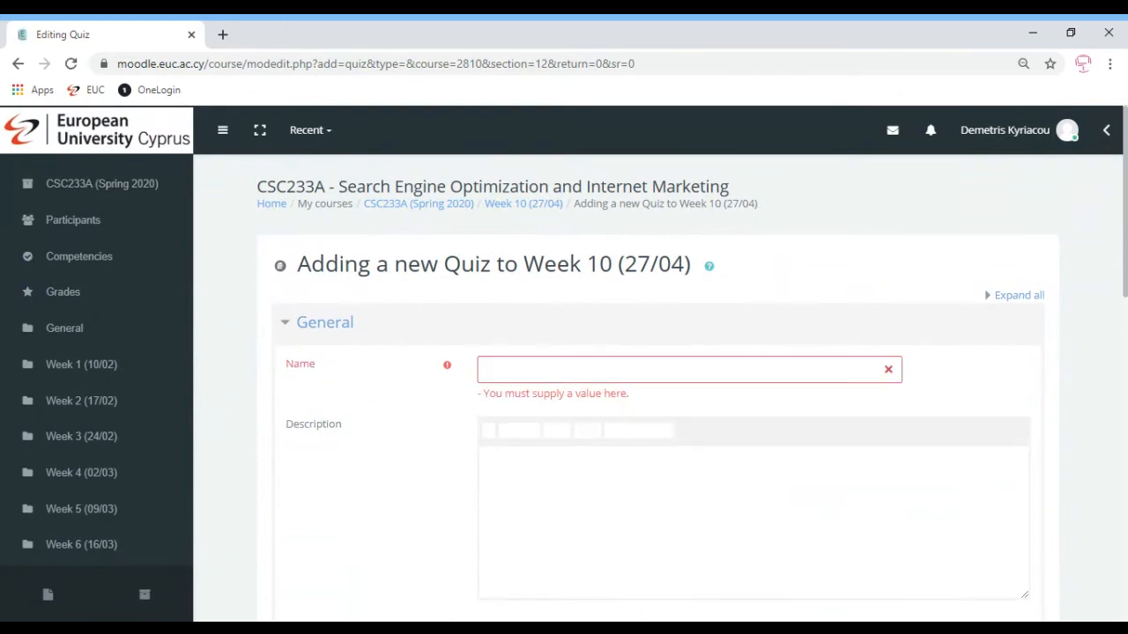
type("Mock E")
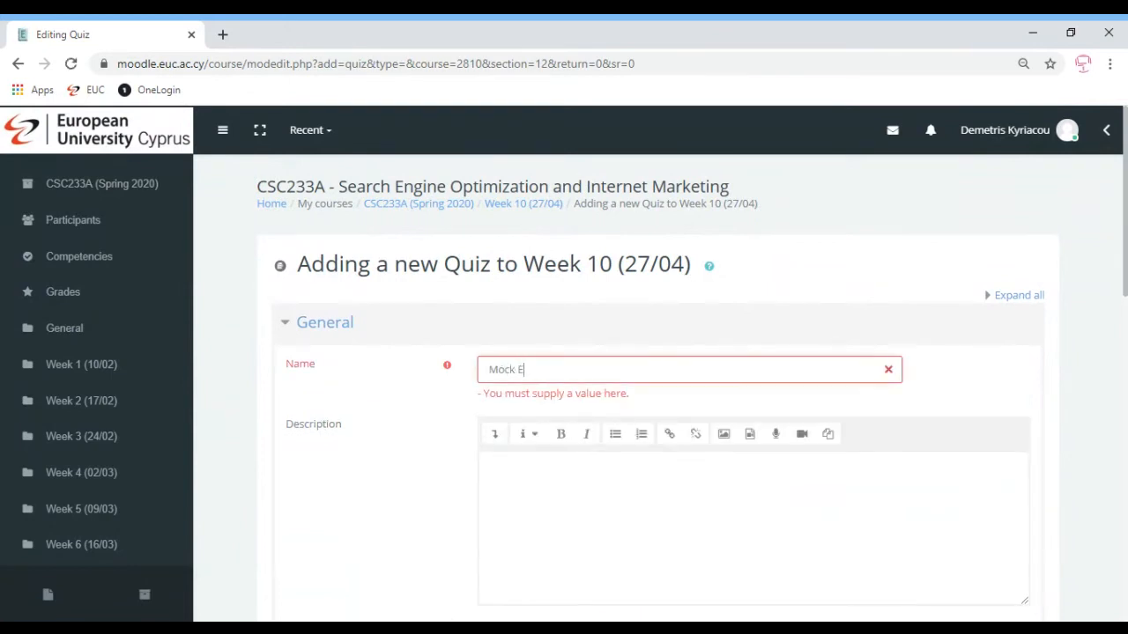
type("xam v2")
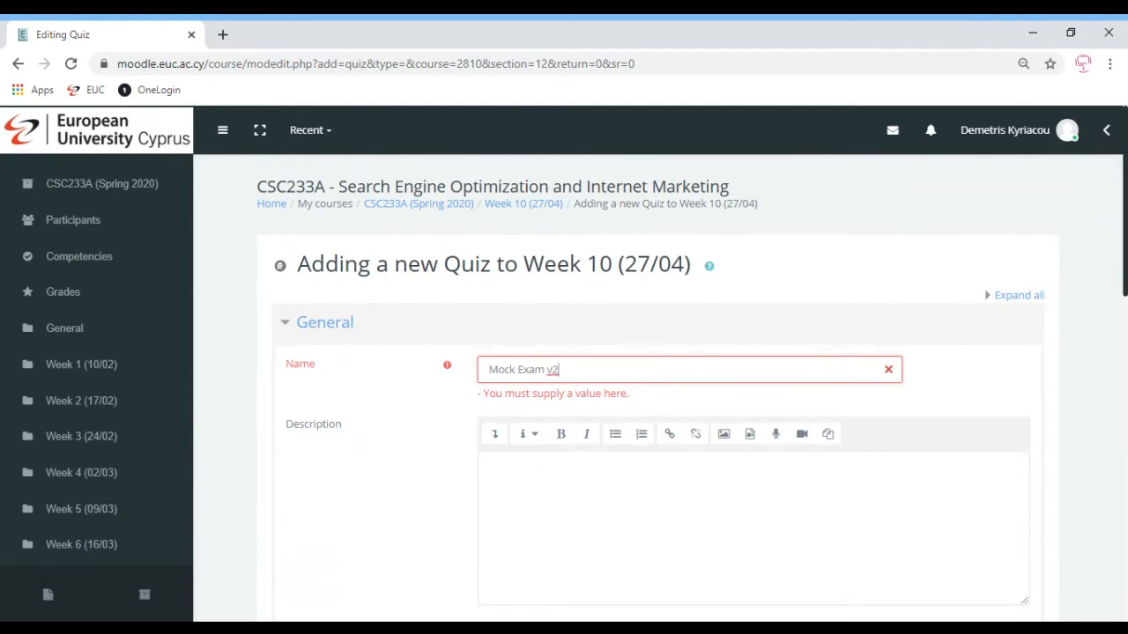
Enter the random-questions mock exam description and display it on the course page
scroll(1123, 256, "down", 1)
key("Tab")
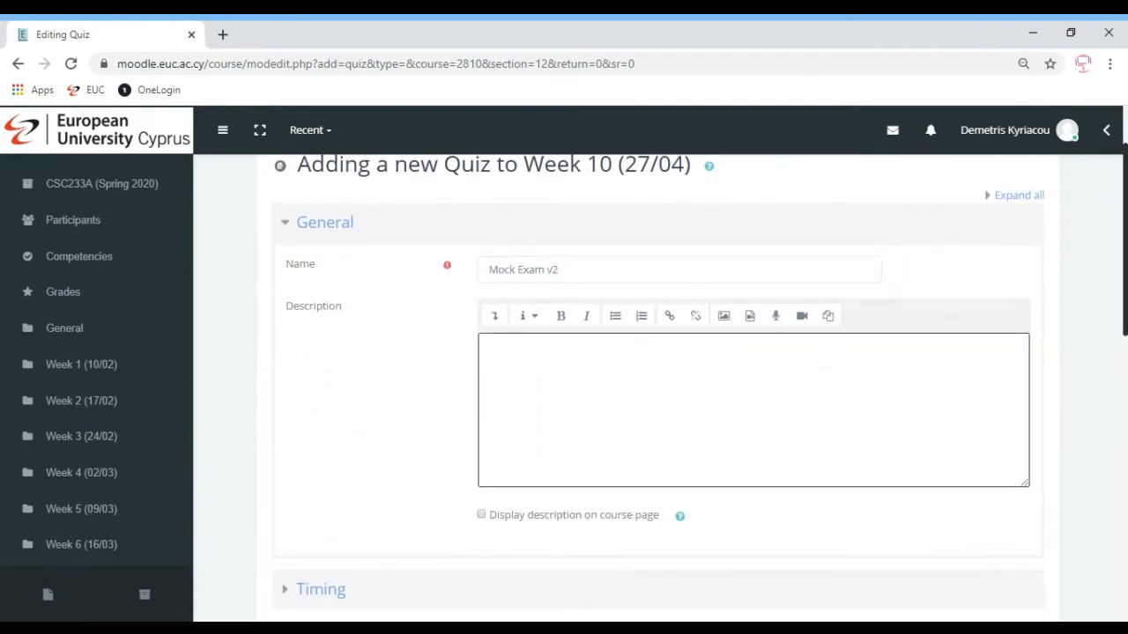
scroll(1124, 316, "down", 1)
scroll(1124, 316, "down", 1)
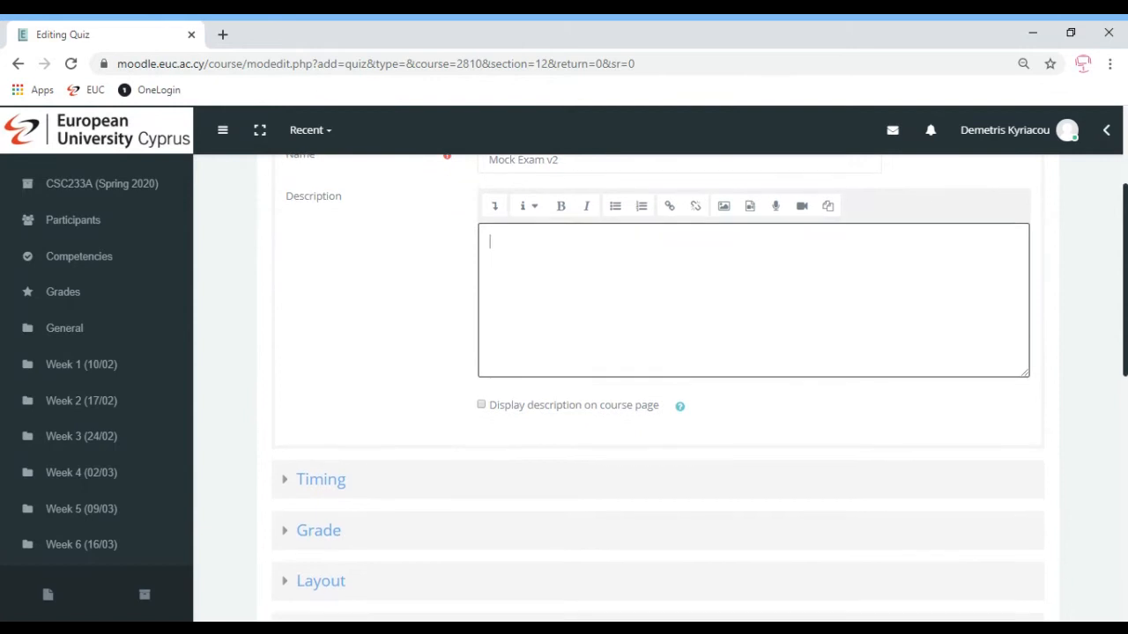
type("this is a moc")
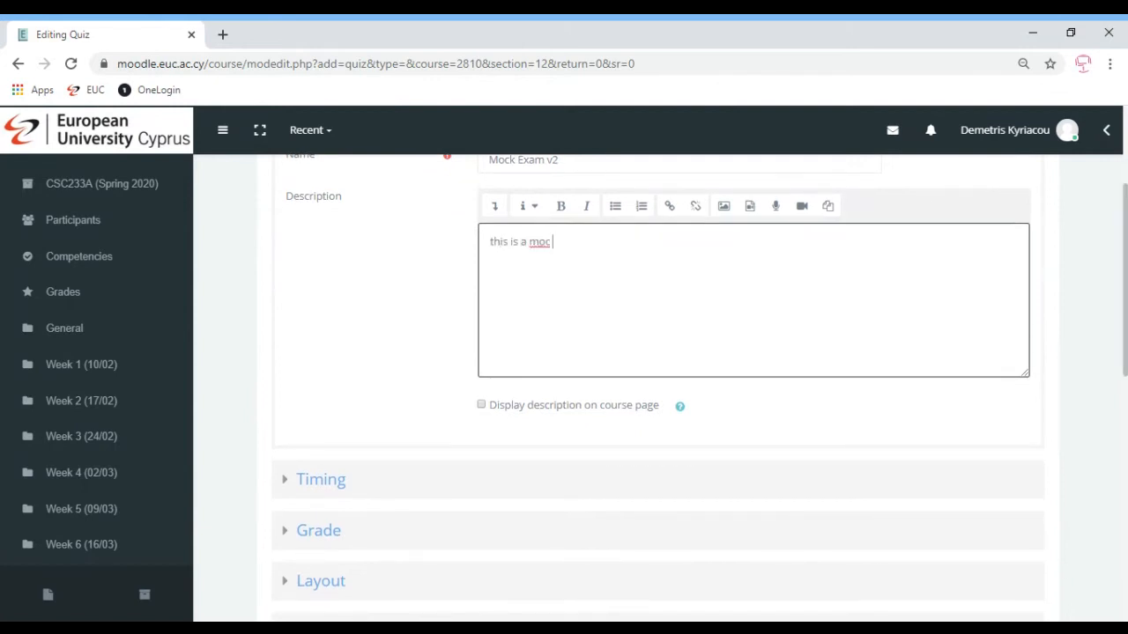
type(" k exam with random quest")
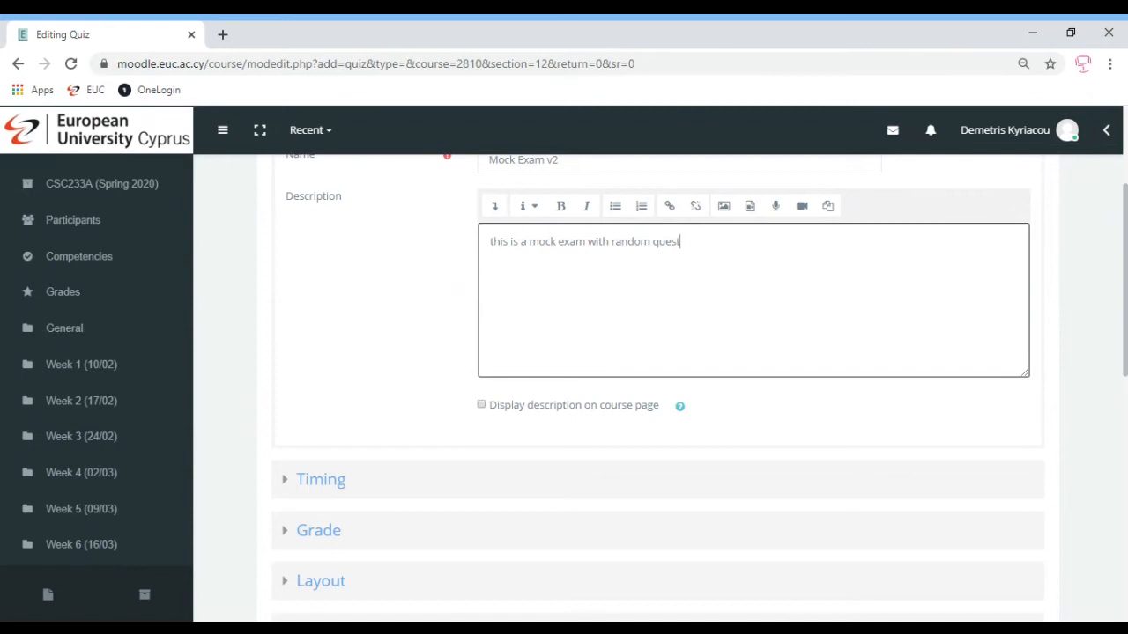
type("ions assigned to each student")
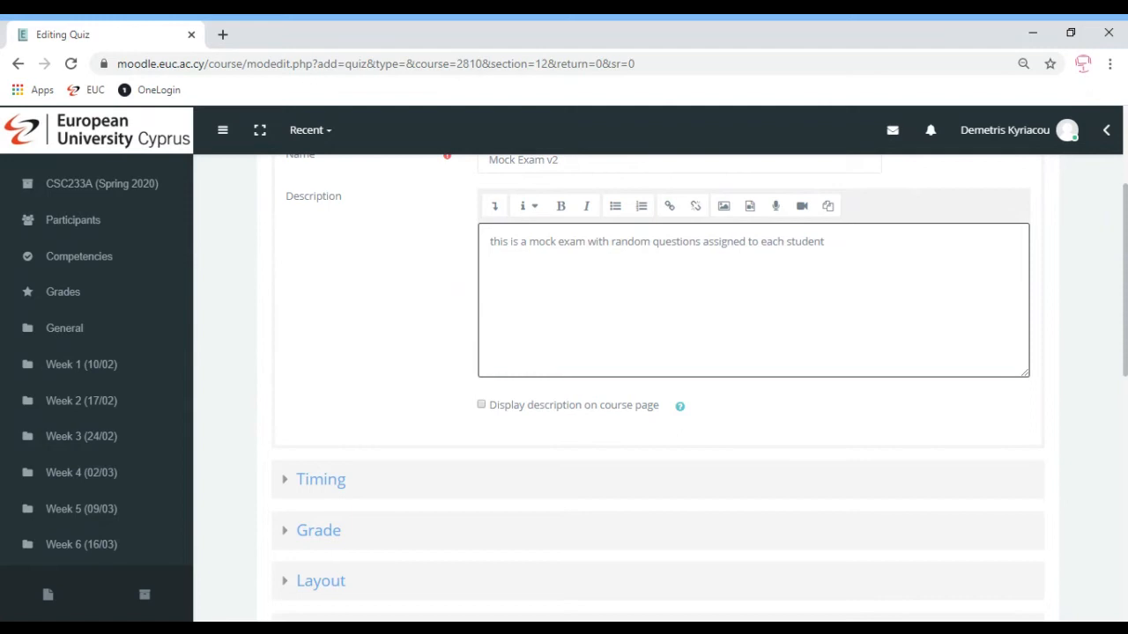
left_click(482, 405)
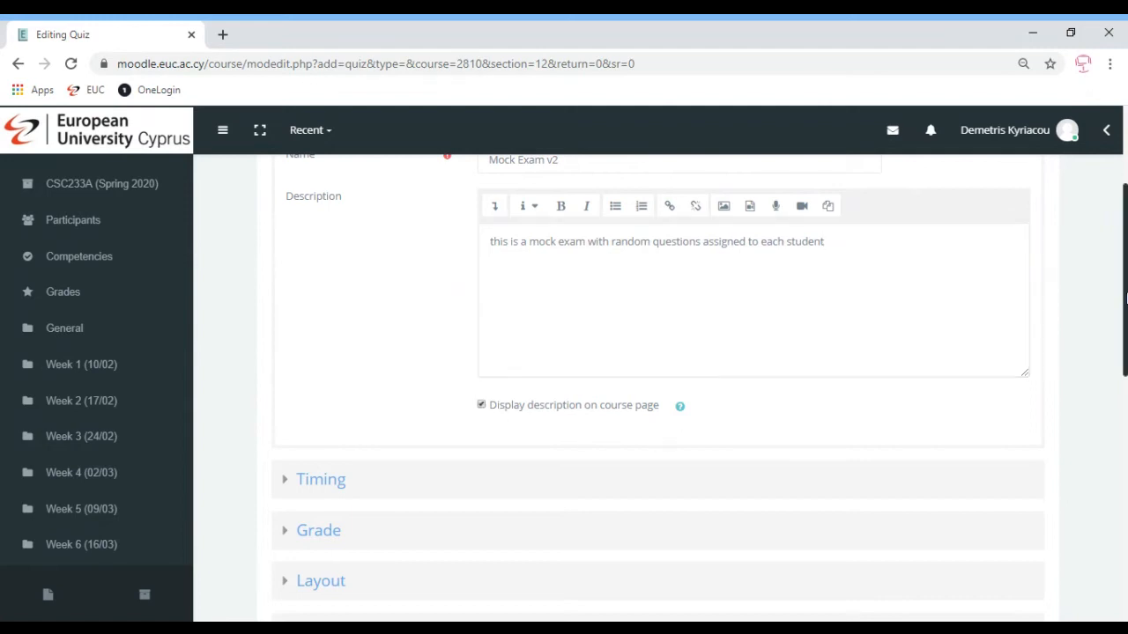
scroll(418, 264, "down", 3)
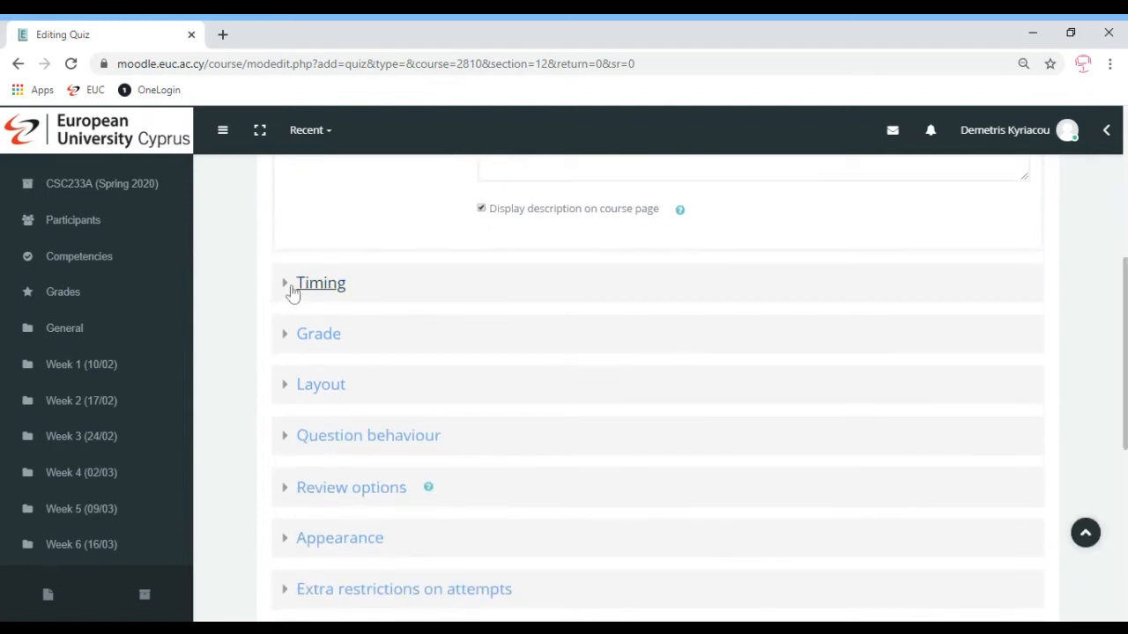
Expand Timing, glance at Grade and Layout, then expand the Question behaviour settings
left_click(291, 282)
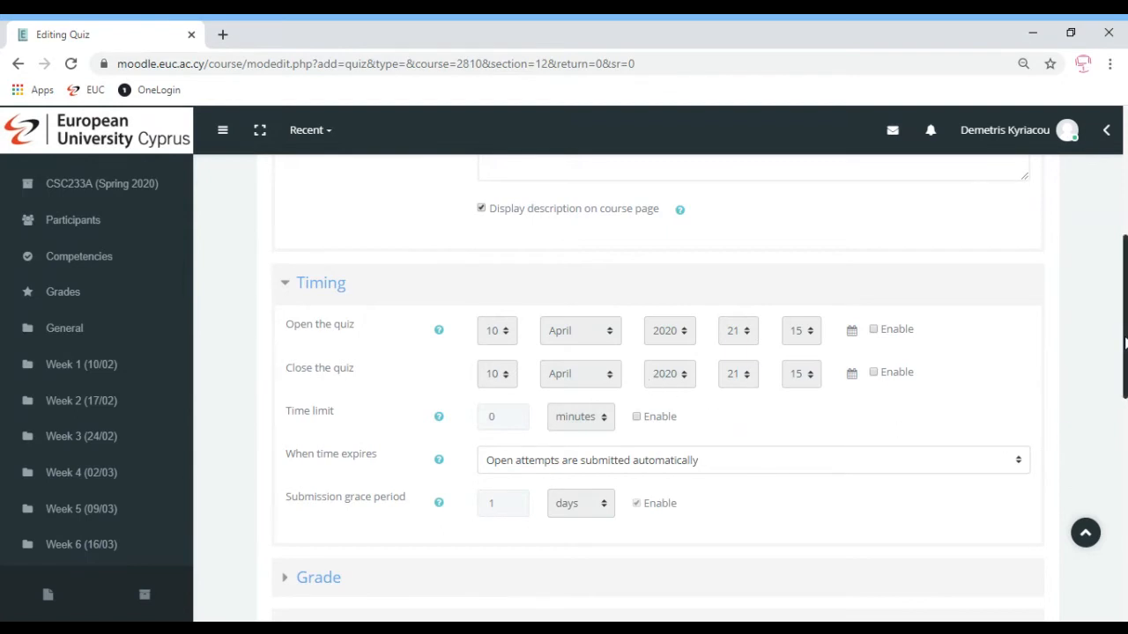
scroll(1124, 344, "down", 3)
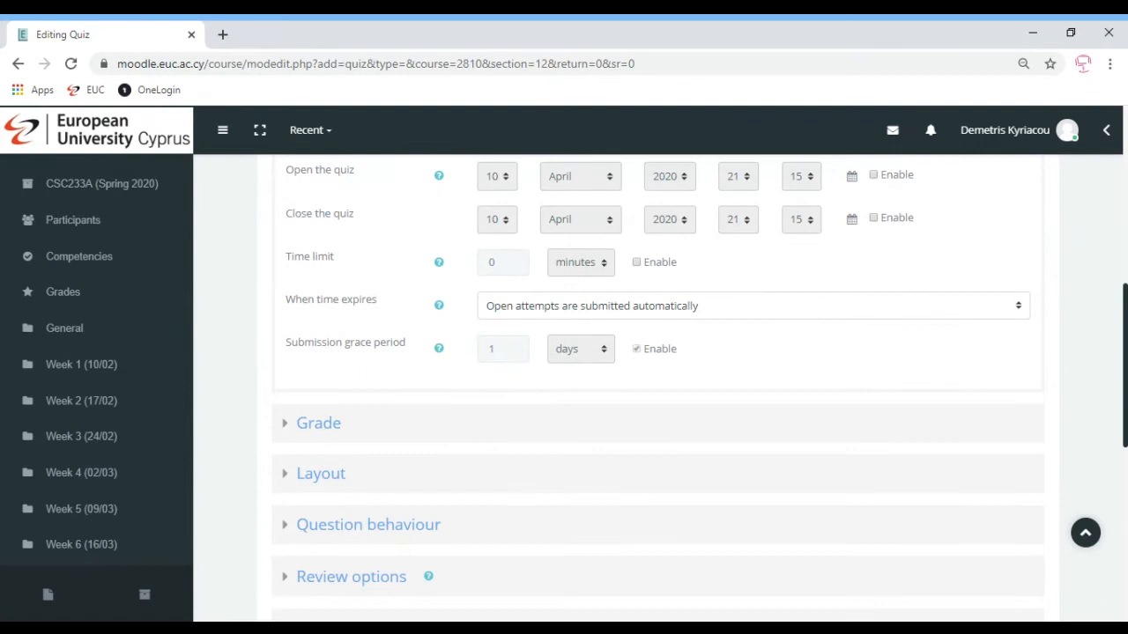
scroll(1124, 361, "down", 1)
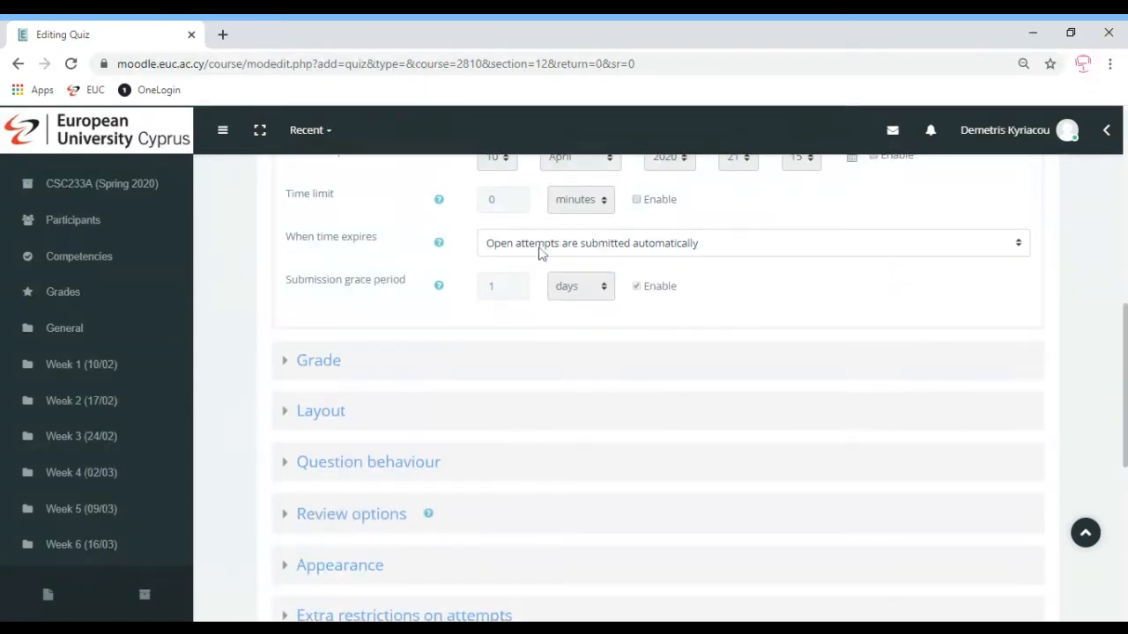
left_click(311, 374)
left_click(310, 374)
left_click(330, 420)
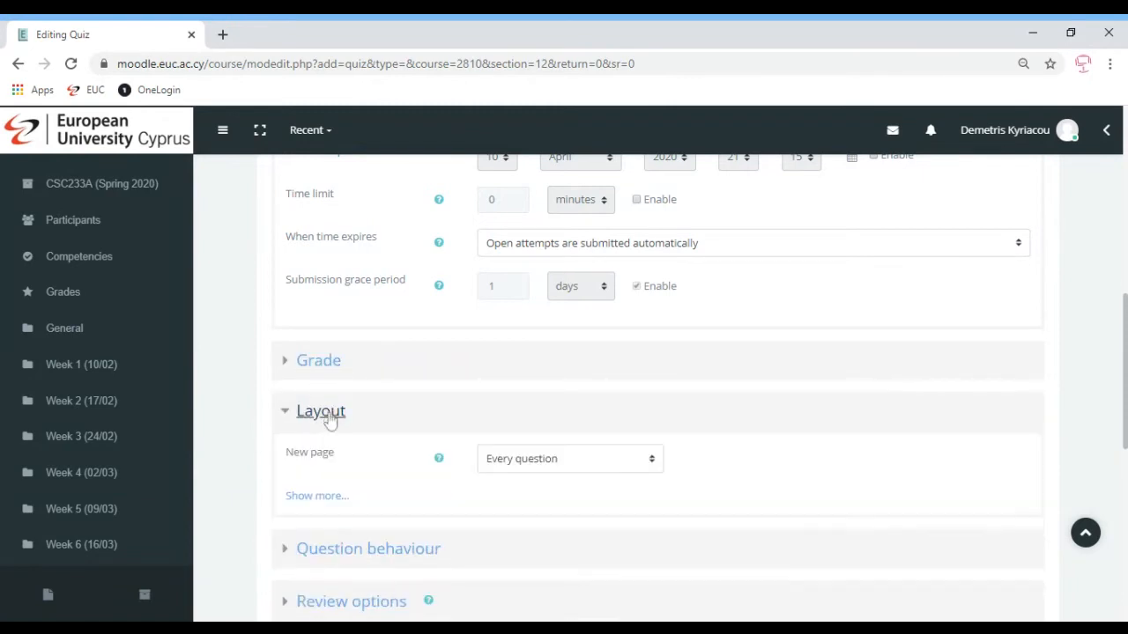
left_click(328, 420)
left_click(333, 466)
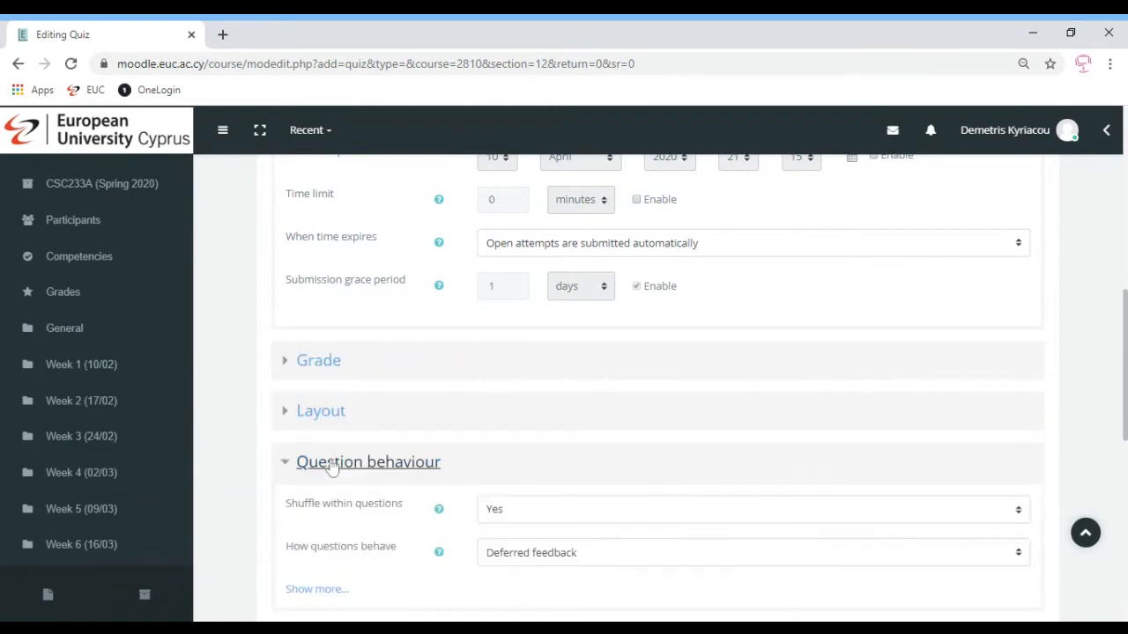
scroll(735, 431, "down", 2)
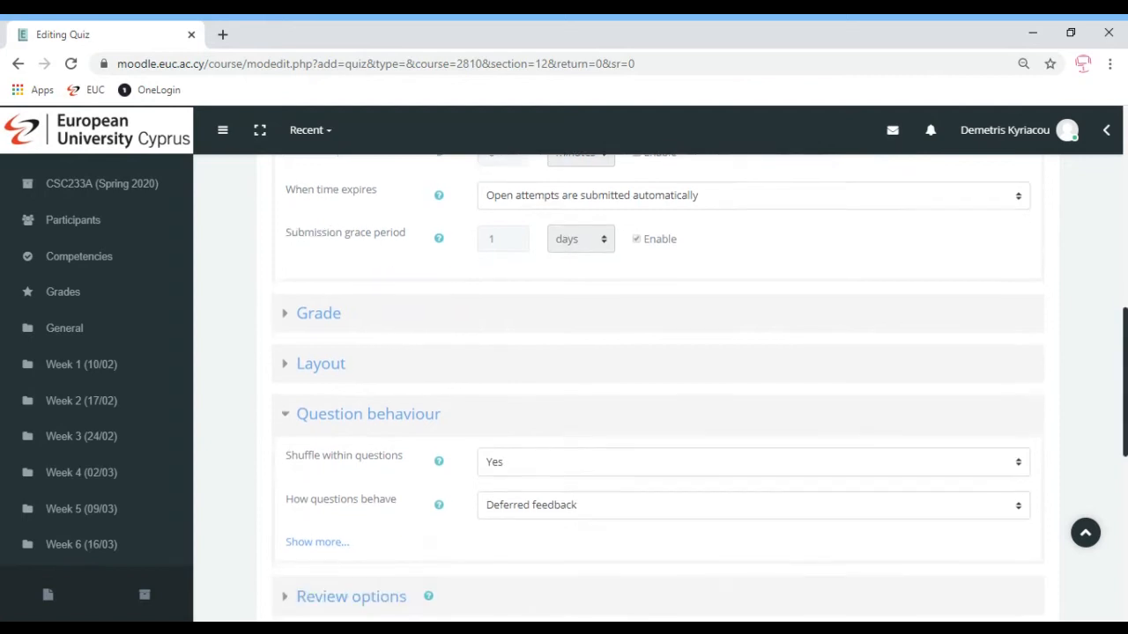
In Review options, untick all seven items under Immediately after the attempt
left_click(364, 456)
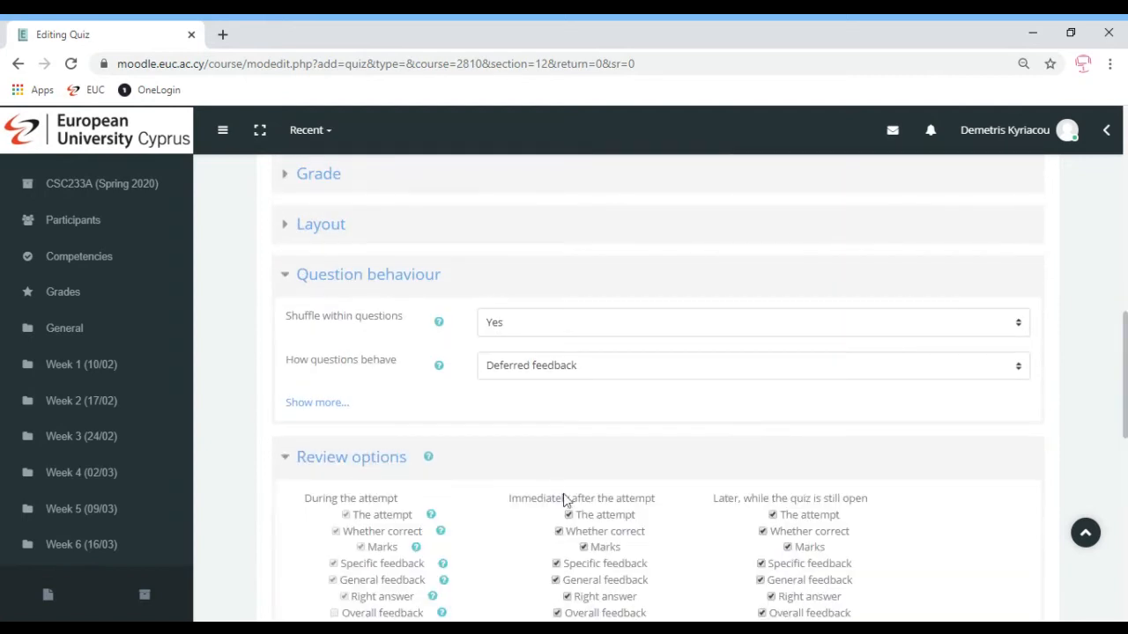
scroll(969, 493, "down", 3)
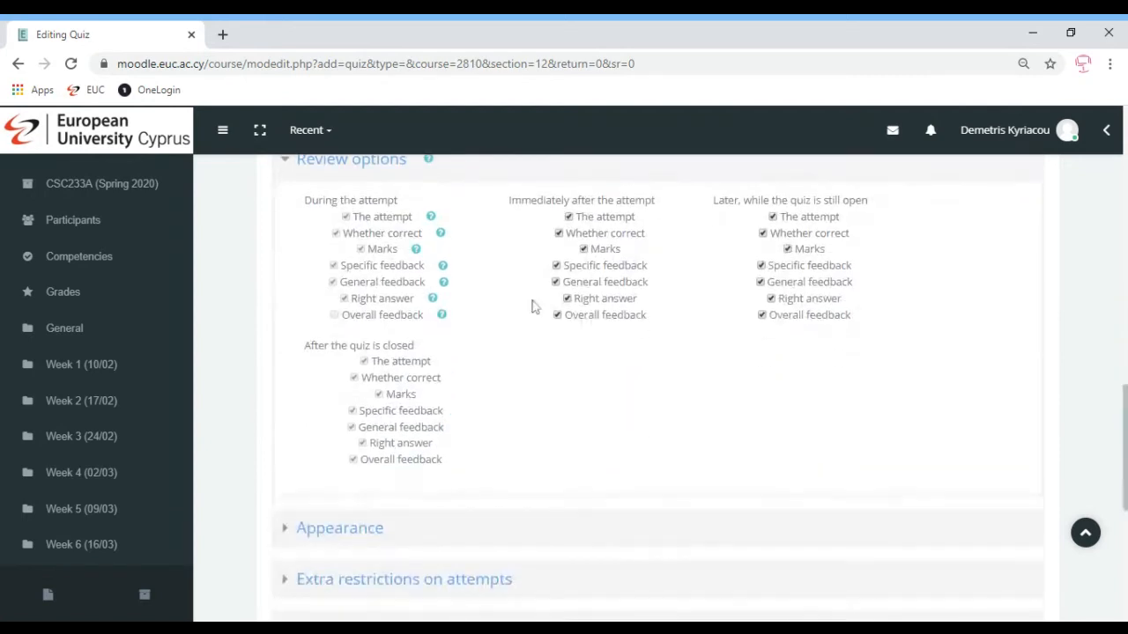
left_click(557, 315)
left_click(568, 299)
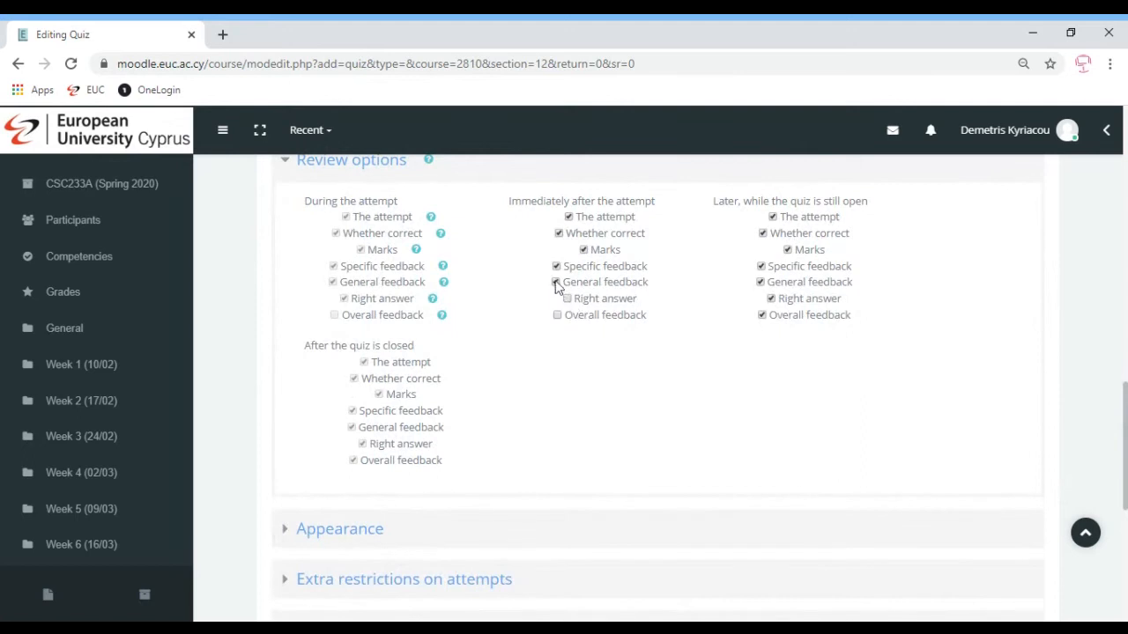
left_click(556, 282)
left_click(556, 266)
left_click(583, 249)
left_click(558, 233)
left_click(569, 216)
Untick all seven review items under Later, while the quiz is still open
left_click(762, 316)
left_click(771, 299)
left_click(760, 282)
left_click(760, 266)
left_click(788, 249)
left_click(763, 232)
left_click(773, 217)
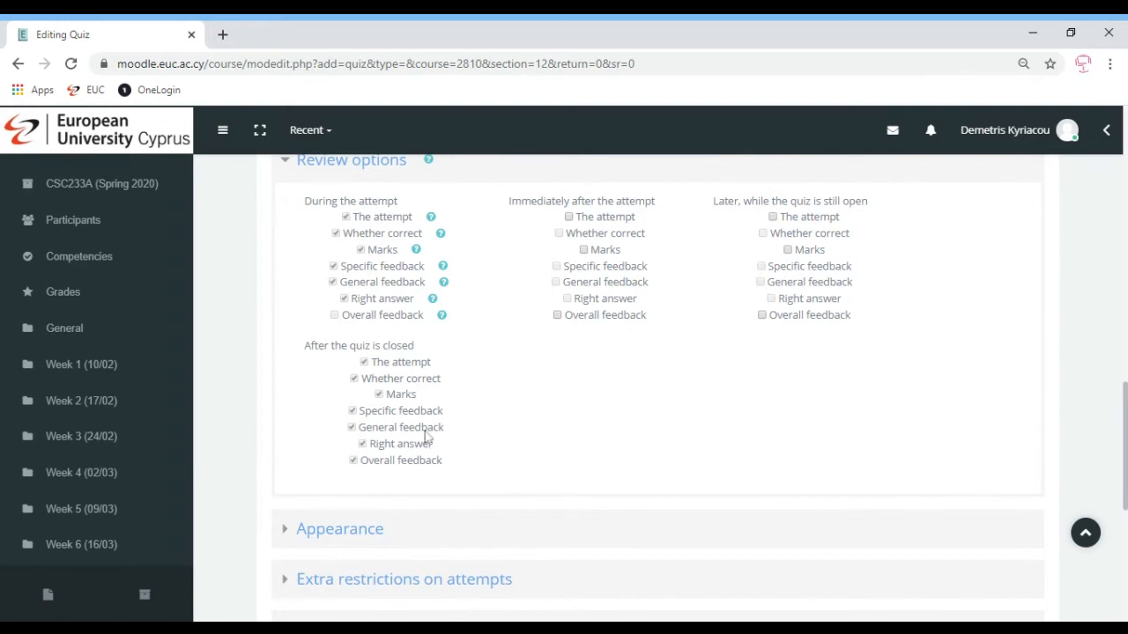
scroll(1124, 395, "down", 5)
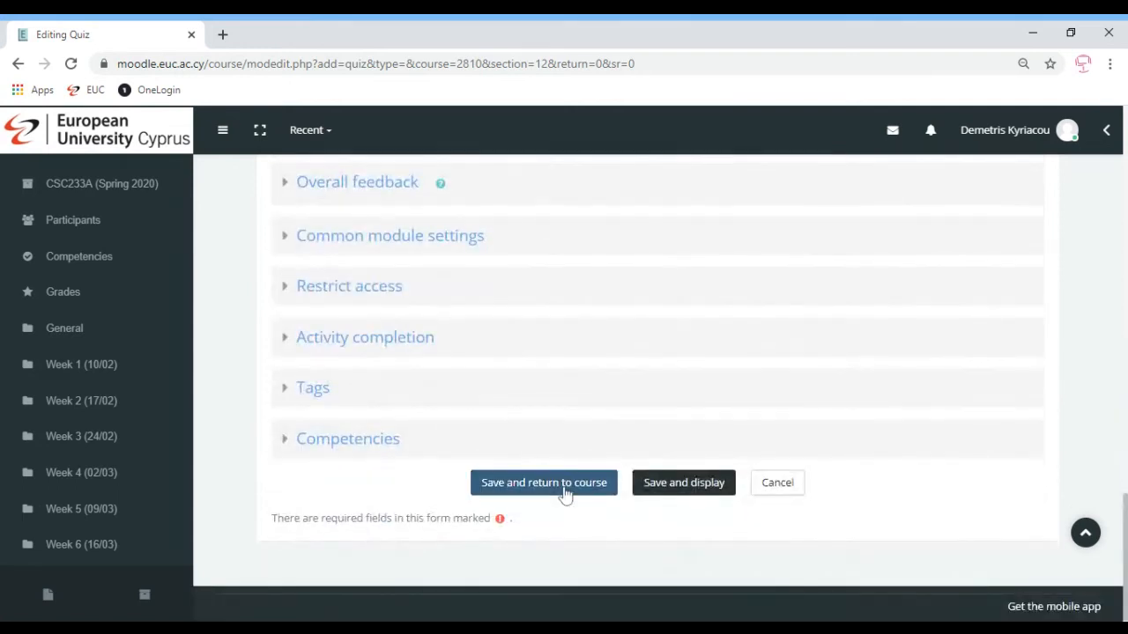
Save Mock Exam v2 to the course, hide it from students, and reopen its settings form
left_click(565, 493)
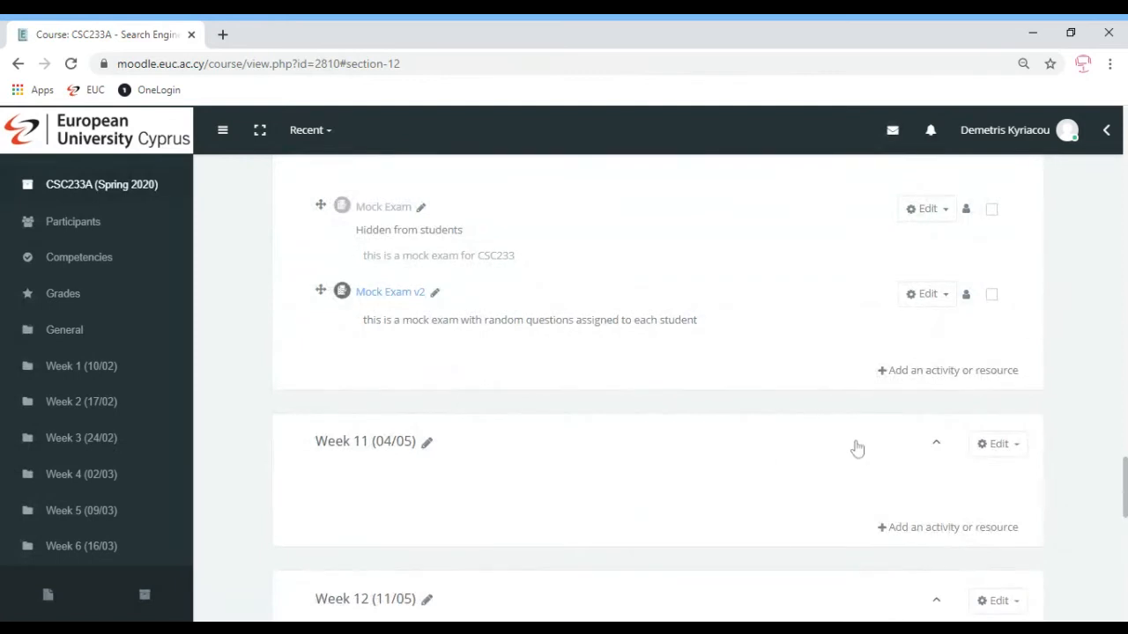
left_click(931, 298)
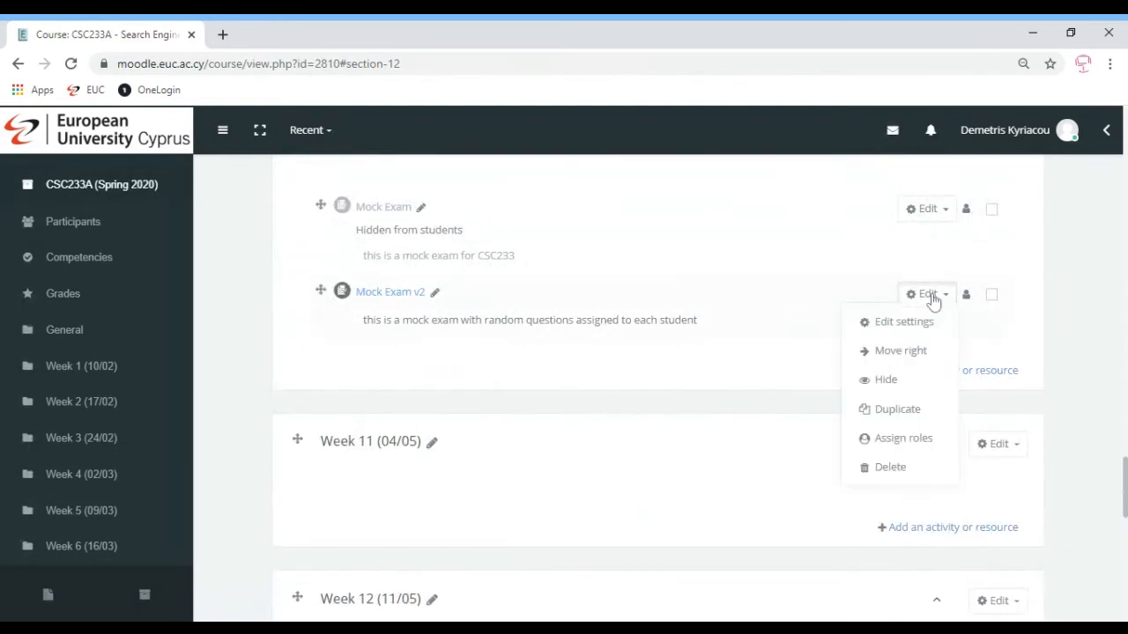
left_click(884, 380)
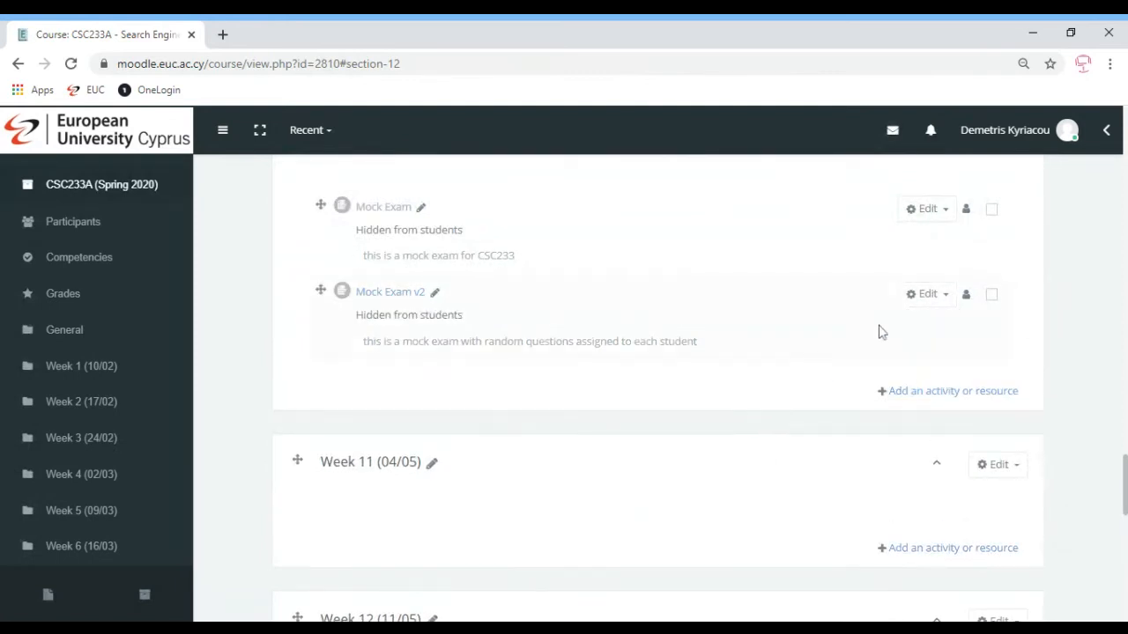
left_click(926, 299)
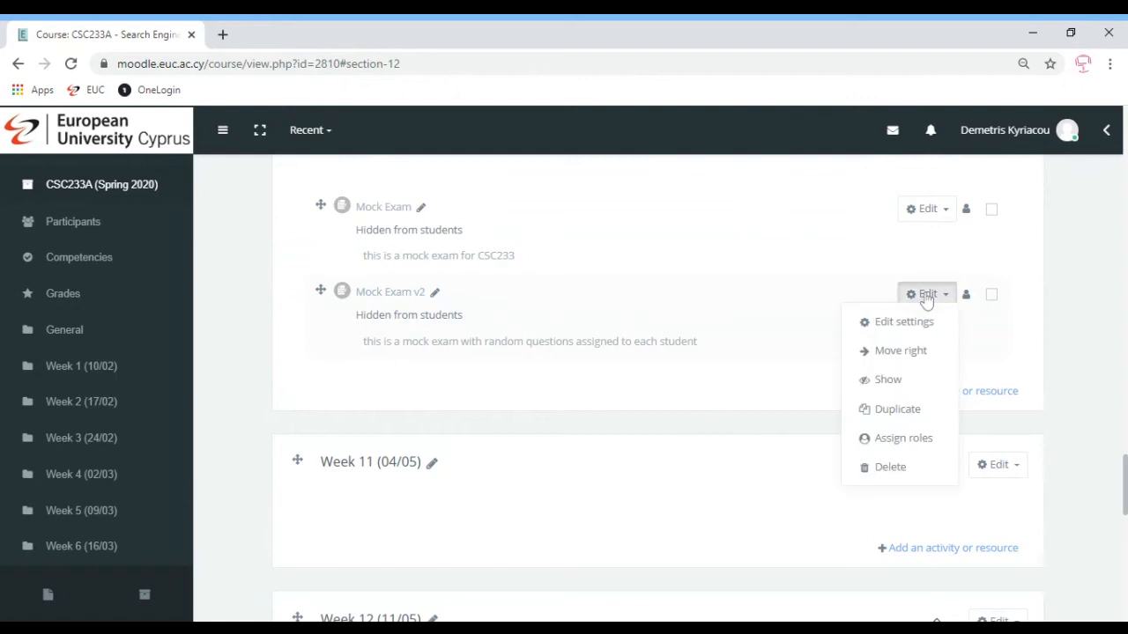
left_click(889, 323)
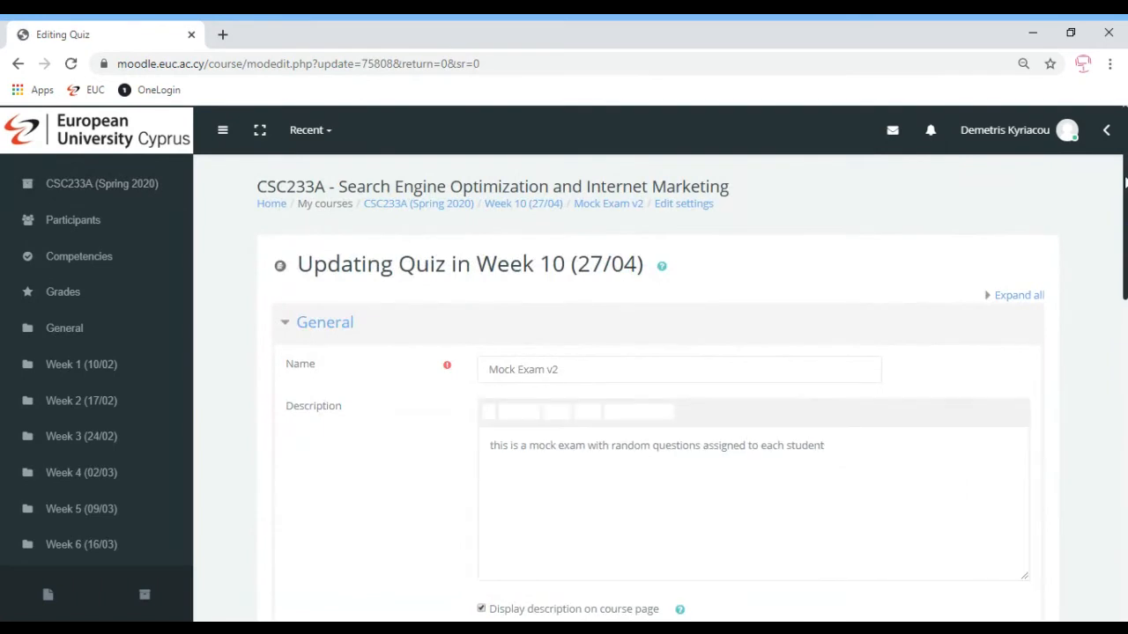
Set a quiz password under Extra restrictions on attempts
scroll(1125, 183, "down", 5)
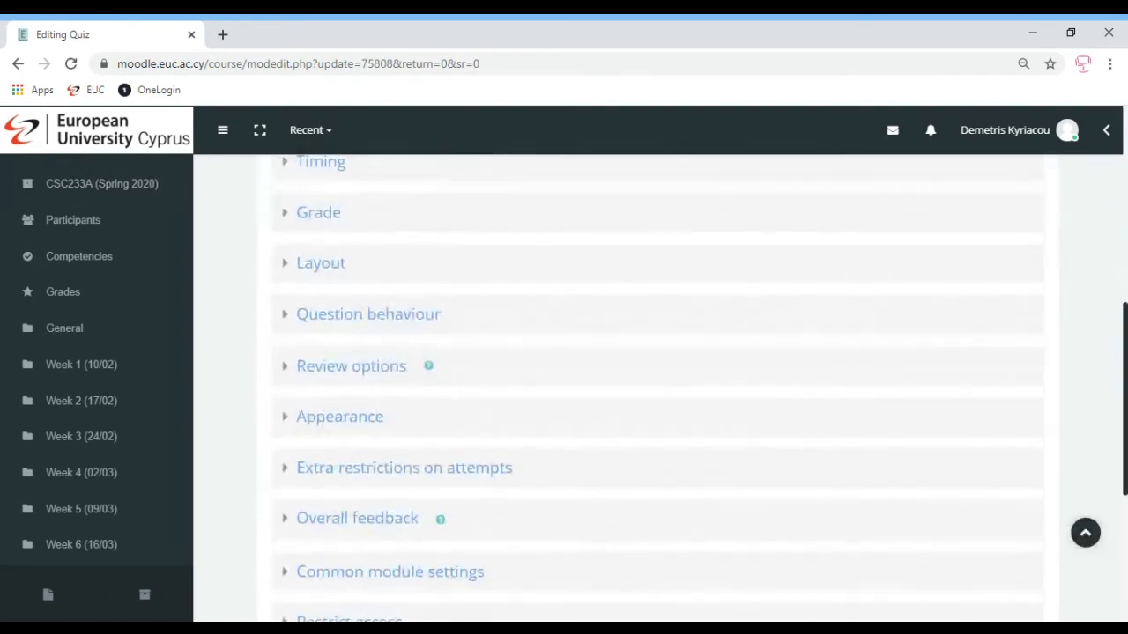
left_click(343, 380)
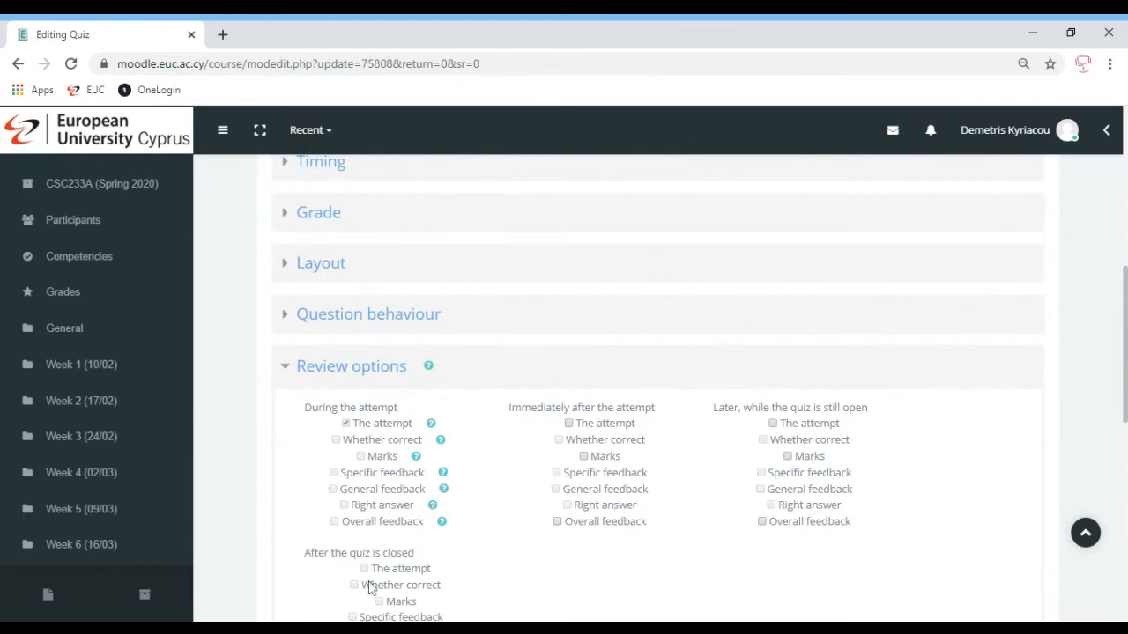
scroll(1124, 343, "down", 1)
scroll(1124, 344, "down", 2)
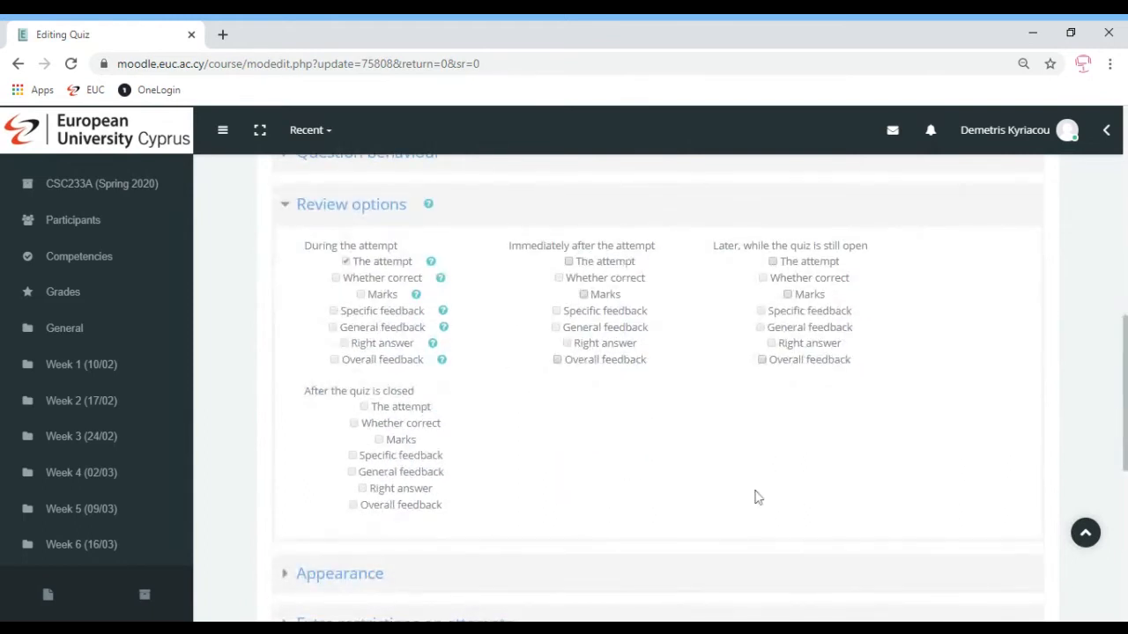
scroll(1125, 397, "down", 2)
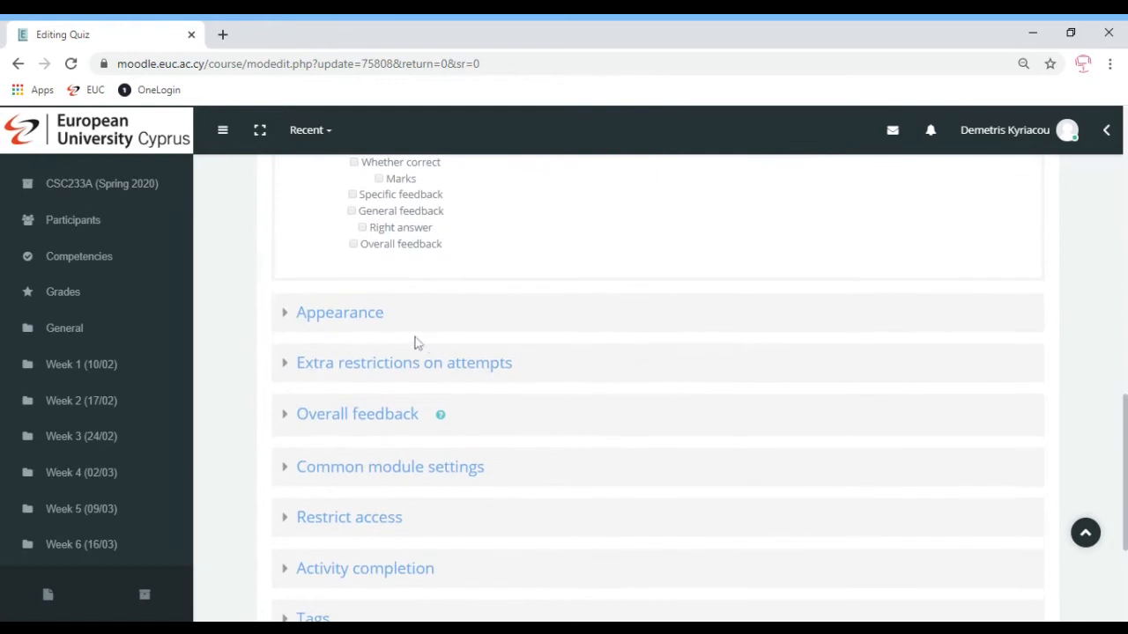
left_click(330, 316)
left_click(330, 315)
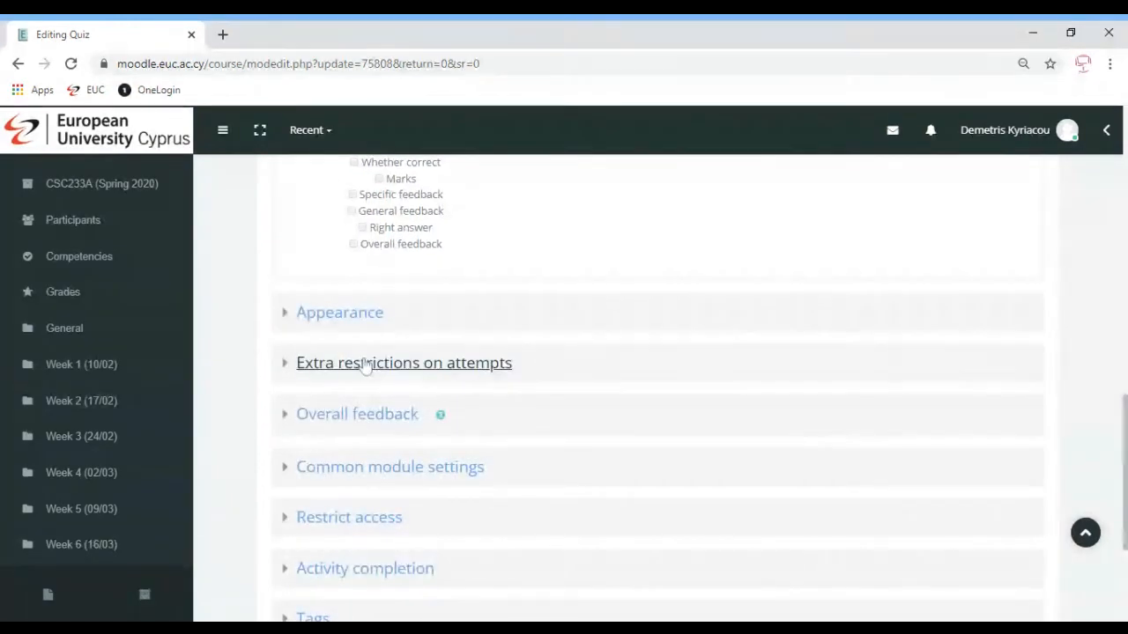
left_click(327, 362)
left_click(559, 412)
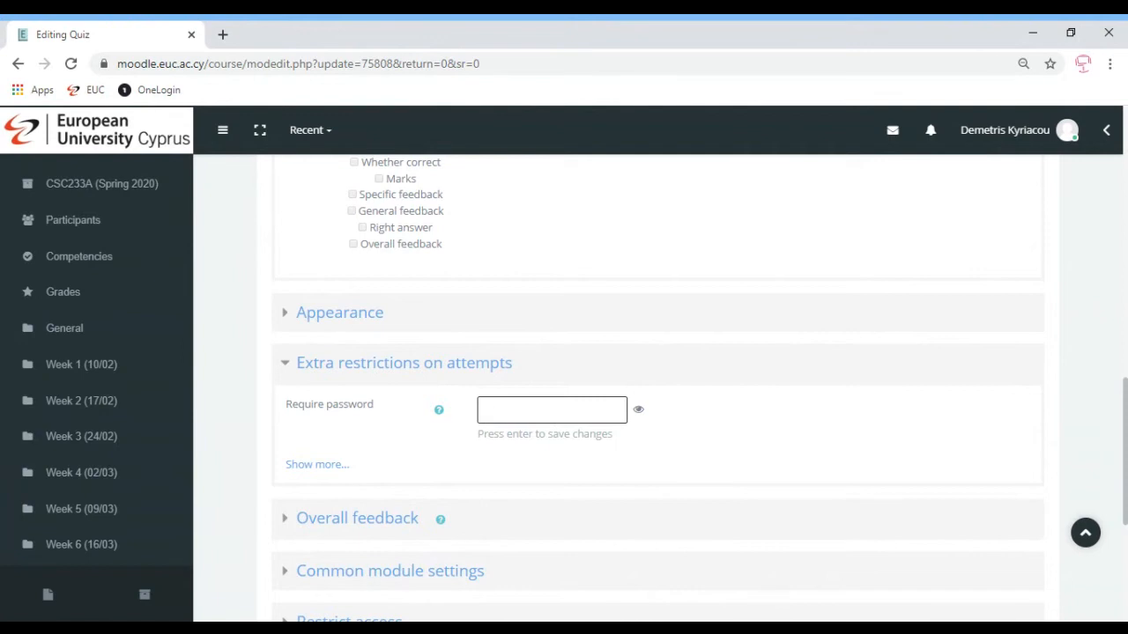
type("1234567")
key("Return")
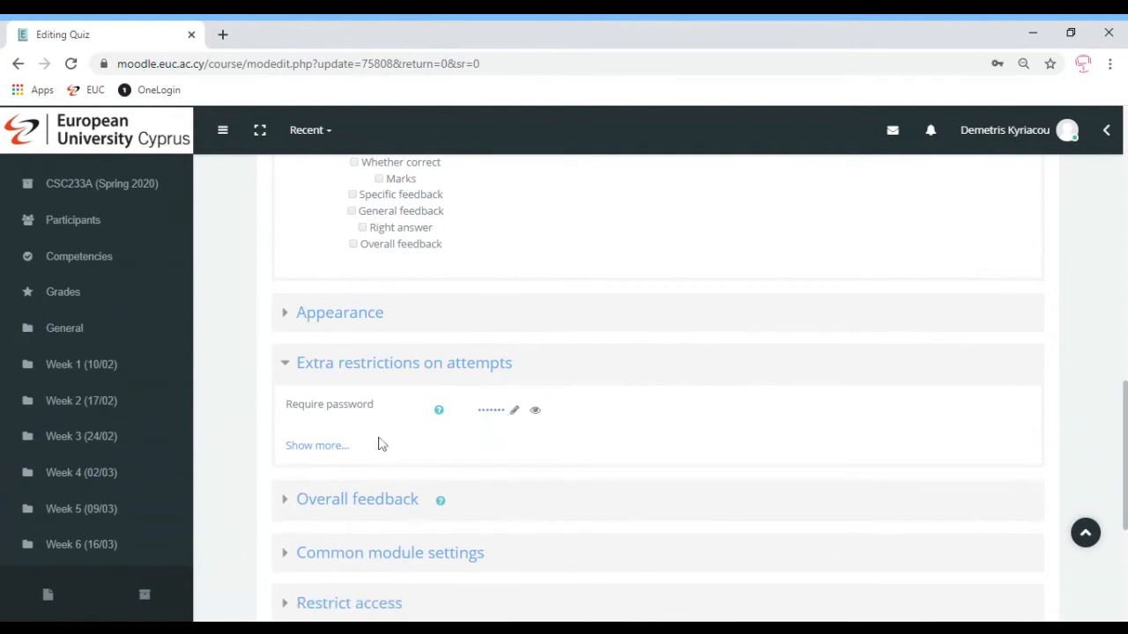
Set Browser security to Full screen pop-up with some JavaScript security
left_click(304, 446)
scroll(503, 264, "down", 3)
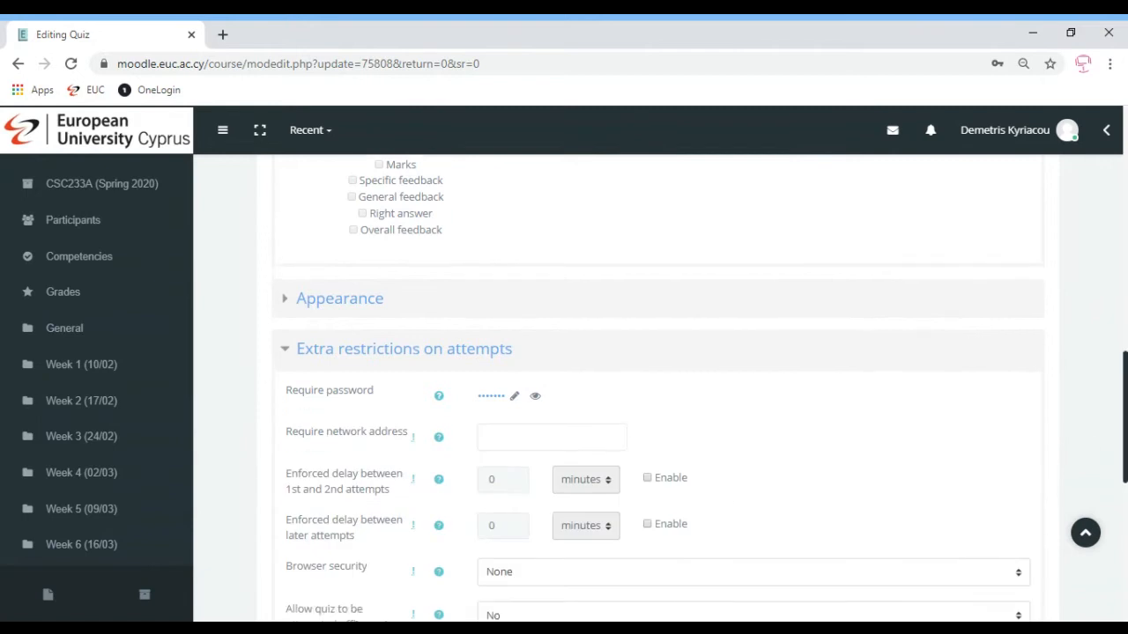
left_click(503, 281)
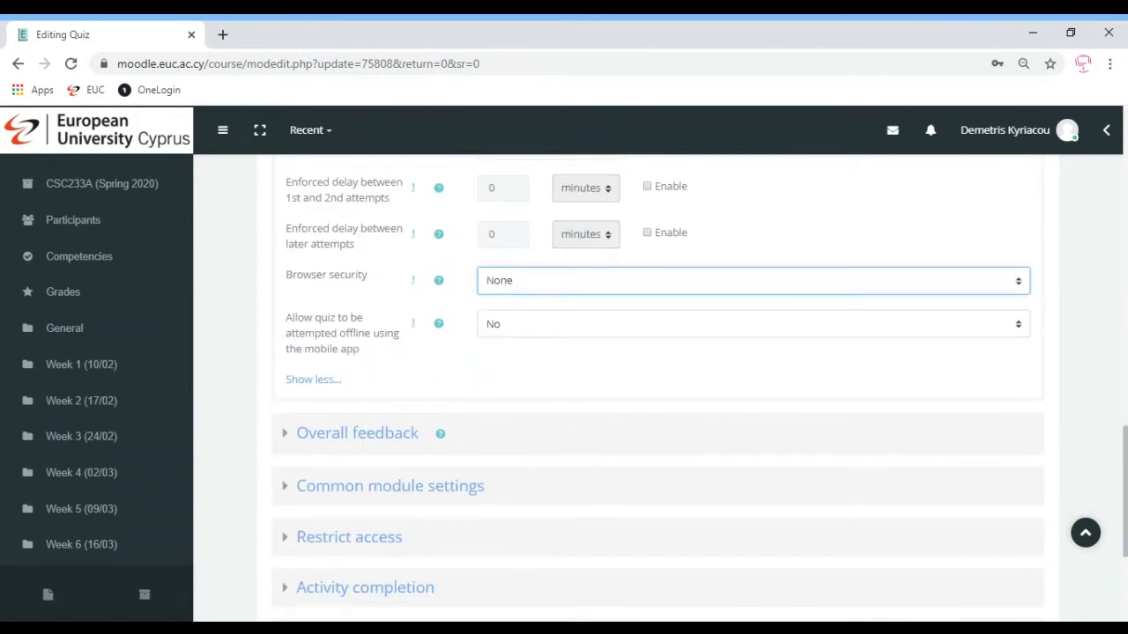
left_click(598, 373)
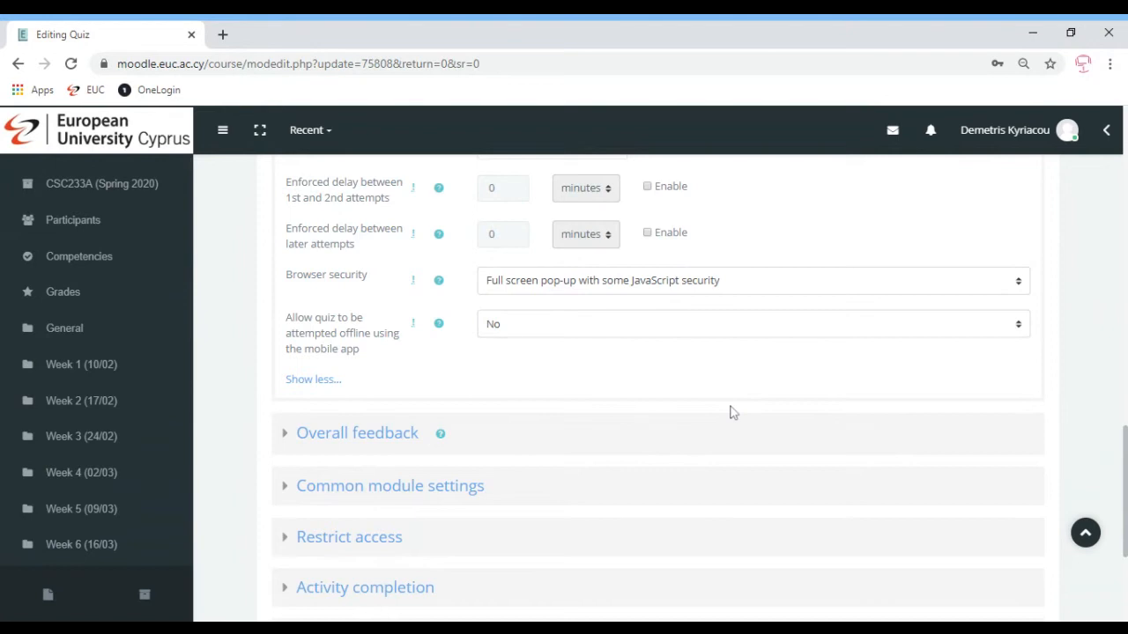
left_click(381, 437)
Check Common module settings, Restrict access and Activity completion, leaving no access restrictions
scroll(1125, 404, "down", 4)
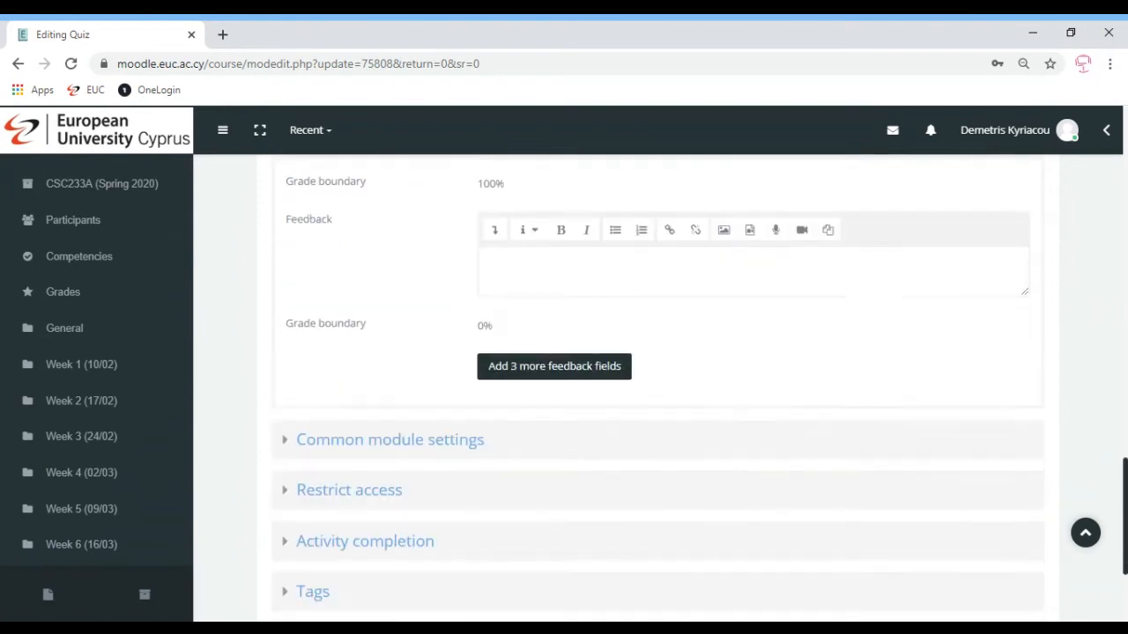
left_click(438, 388)
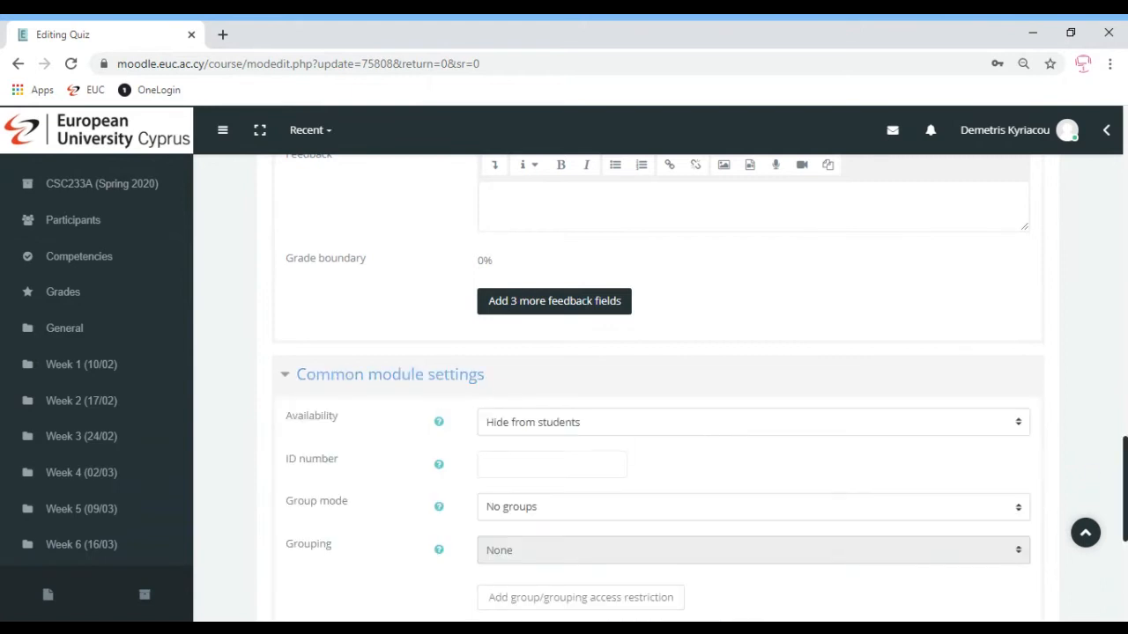
scroll(1112, 467, "down", 3)
left_click(349, 374)
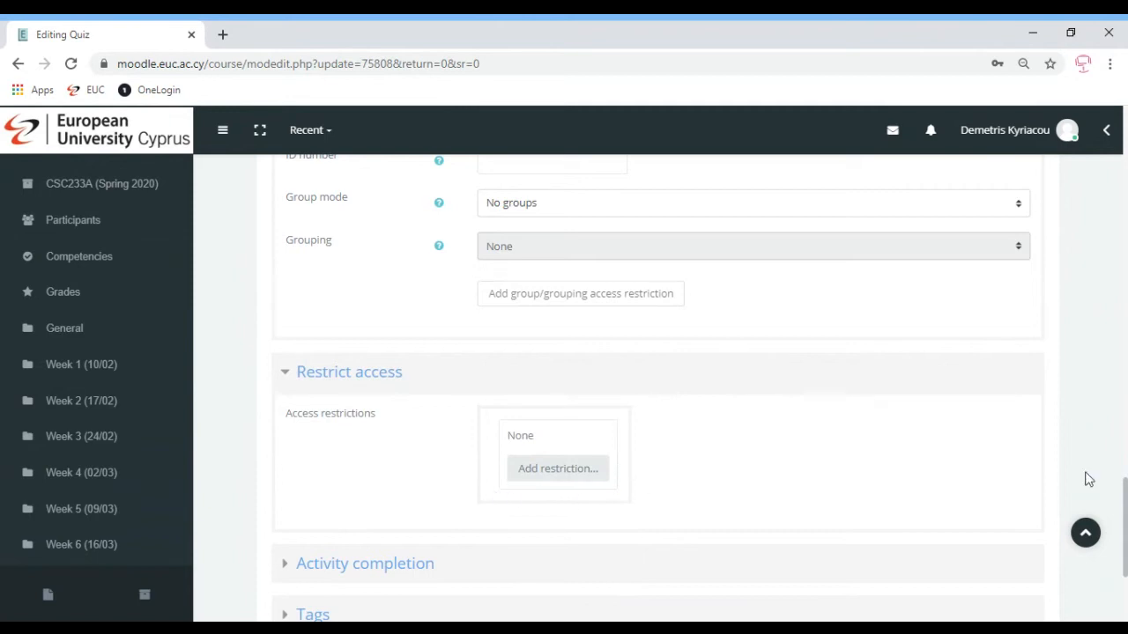
scroll(1087, 460, "down", 3)
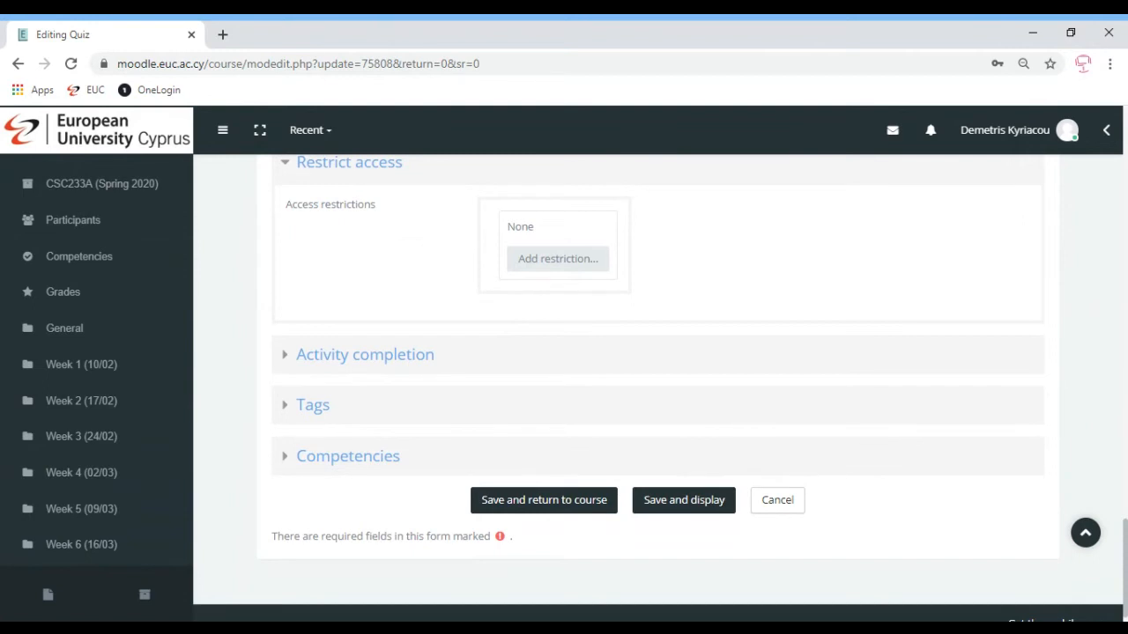
left_click(341, 363)
left_click(342, 359)
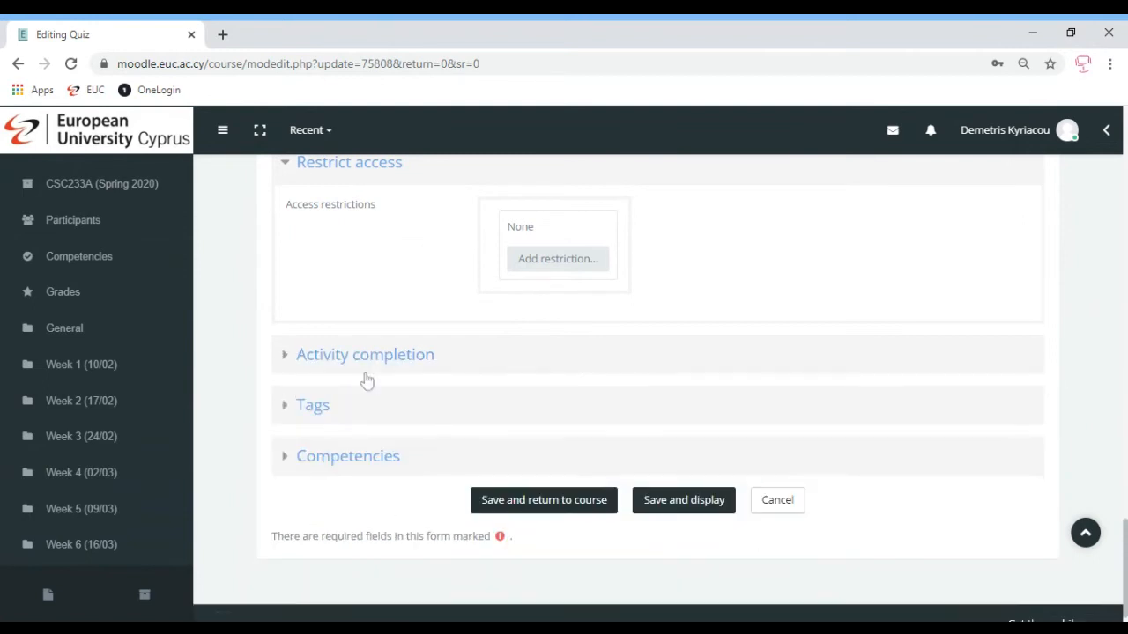
Save the quiz settings, open Mock Exam v2 and go to its Edit quiz page
left_click(521, 502)
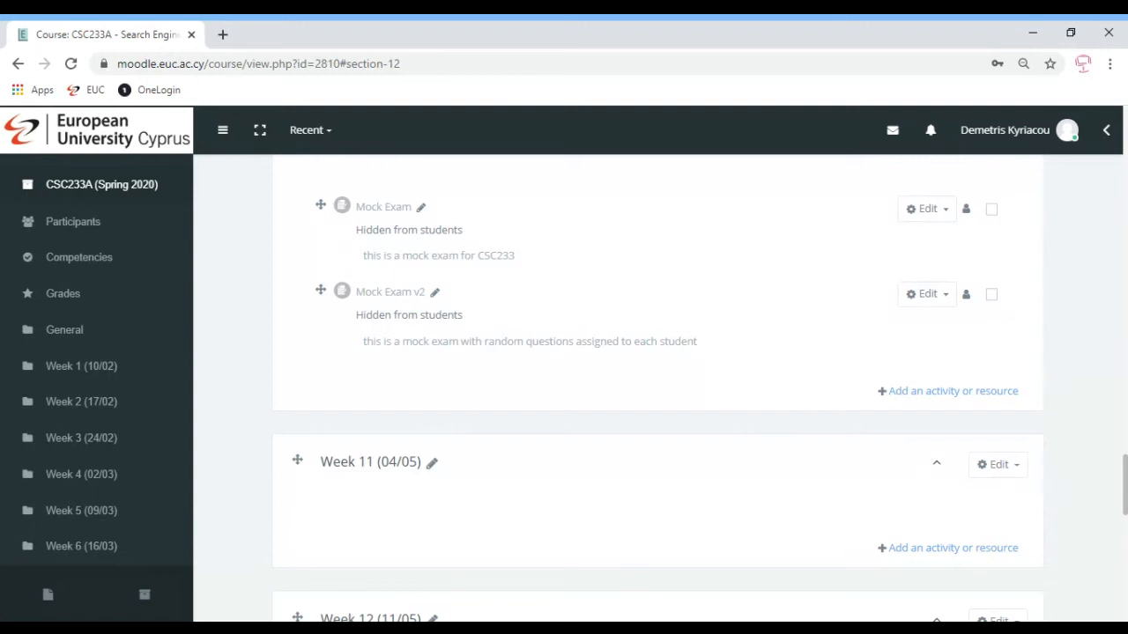
left_click(384, 293)
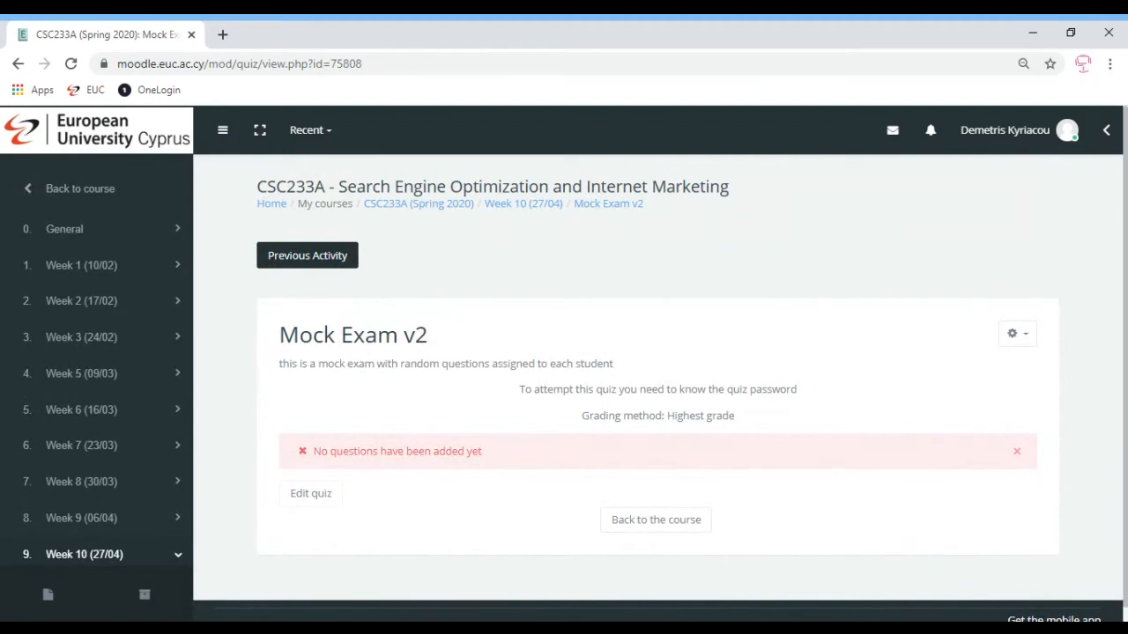
left_click(320, 500)
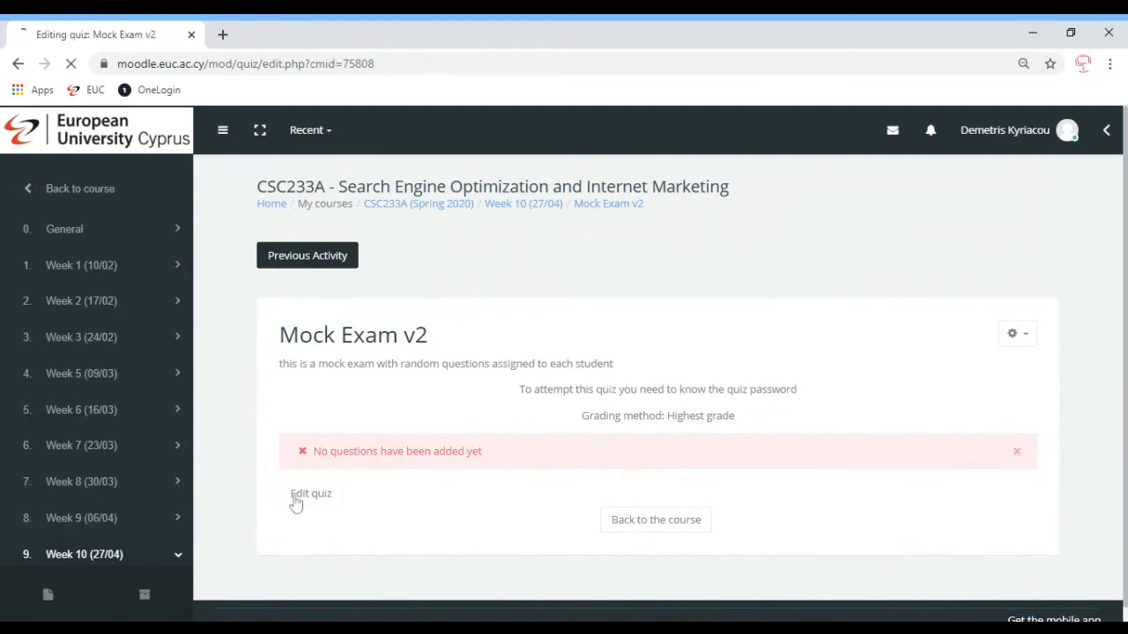
scroll(976, 432, "down", 2)
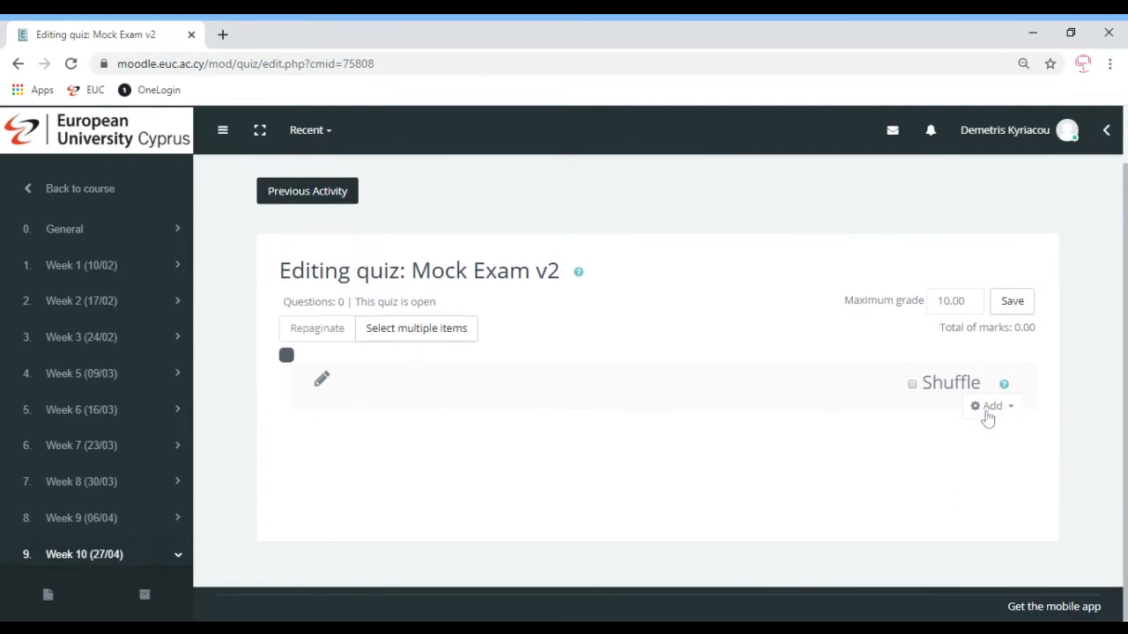
Add 3 random questions from the PART A QUESTIONS category at the end of the quiz
left_click(986, 414)
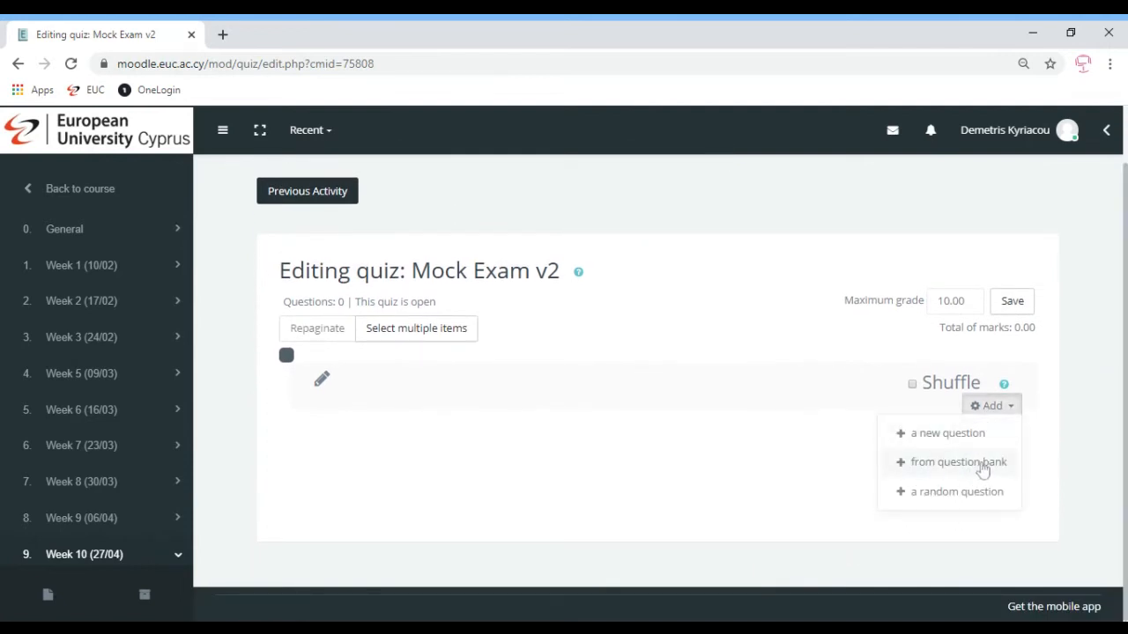
left_click(935, 494)
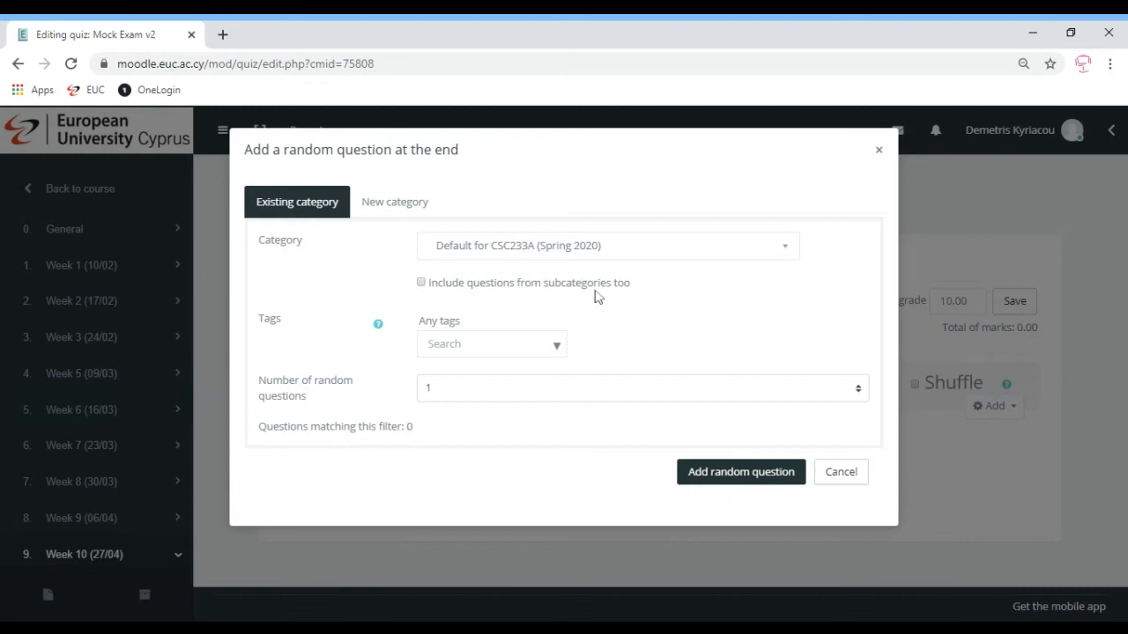
left_click(560, 253)
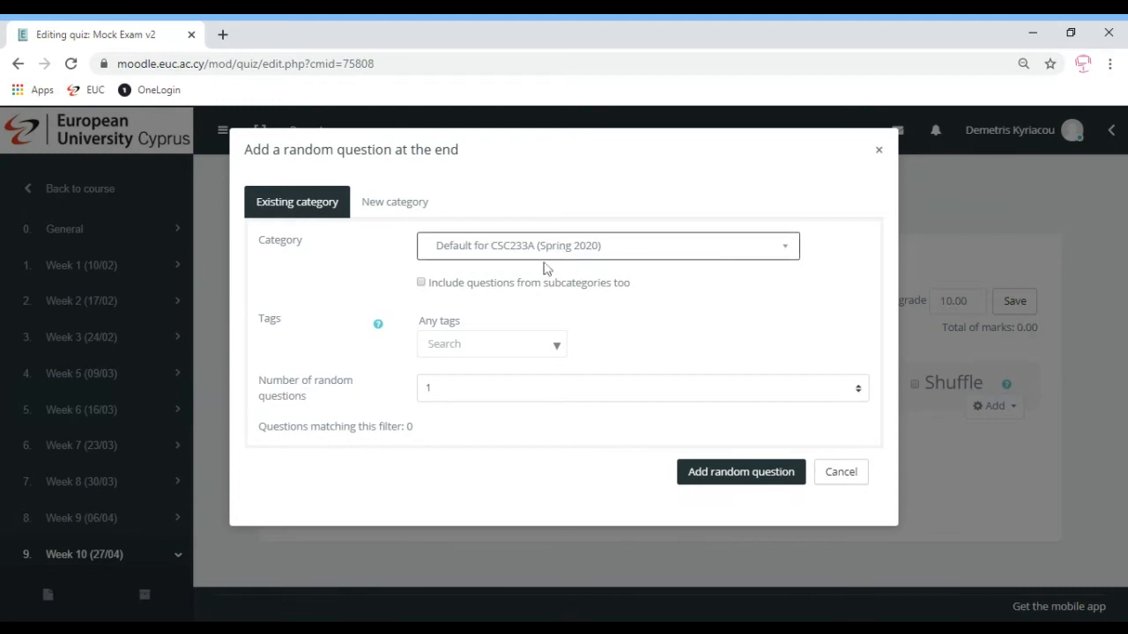
key("Down")
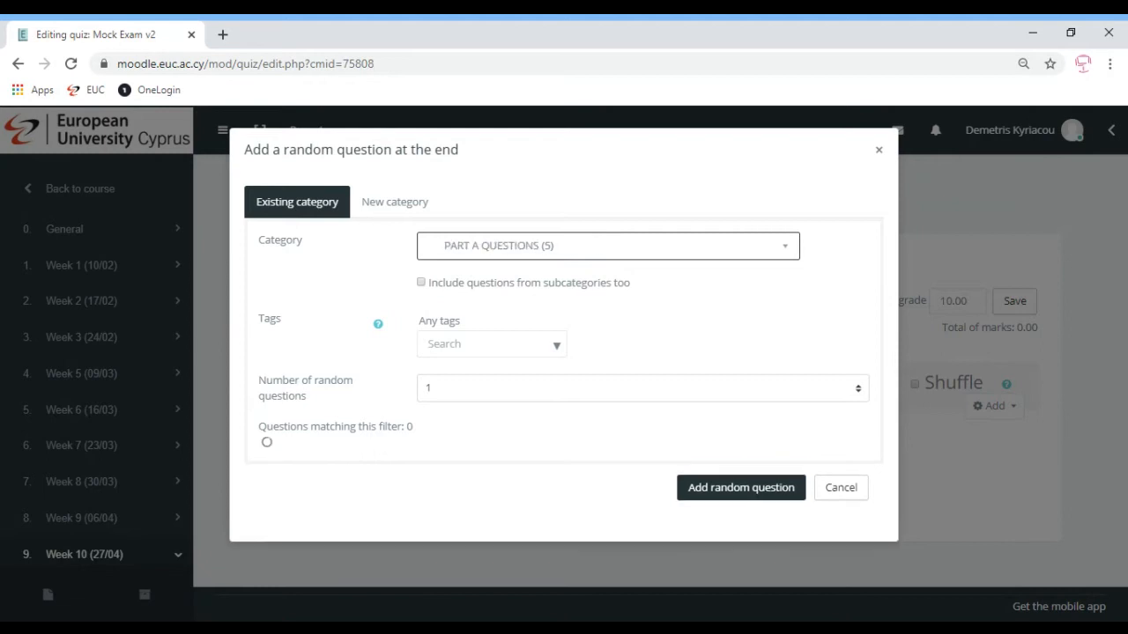
left_click(443, 398)
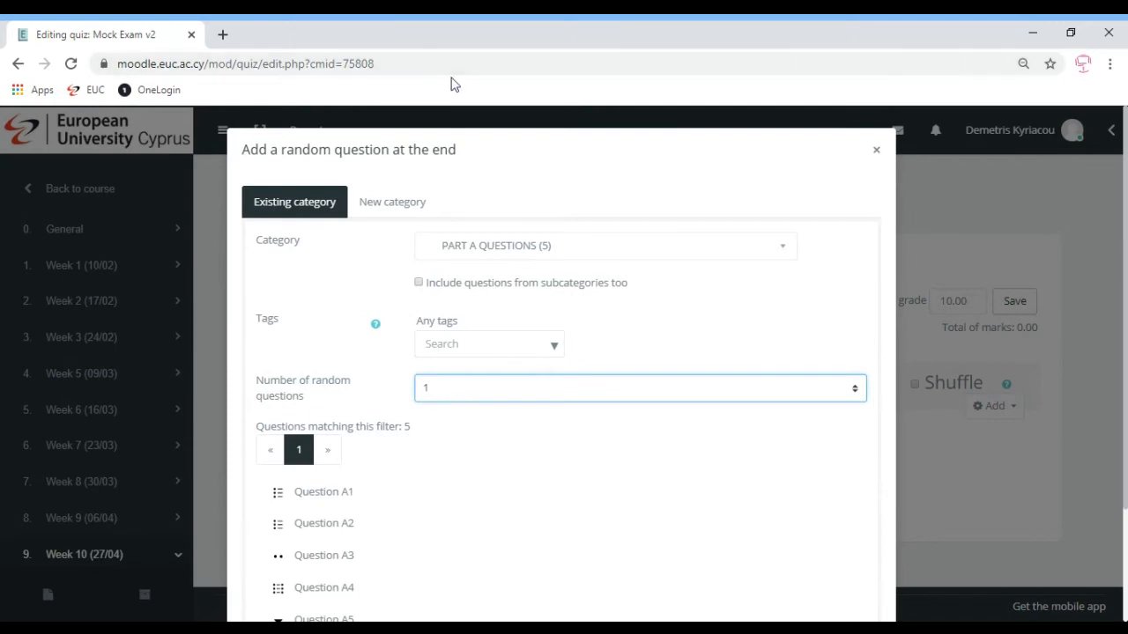
key("Down")
key("Down")
left_click(547, 447)
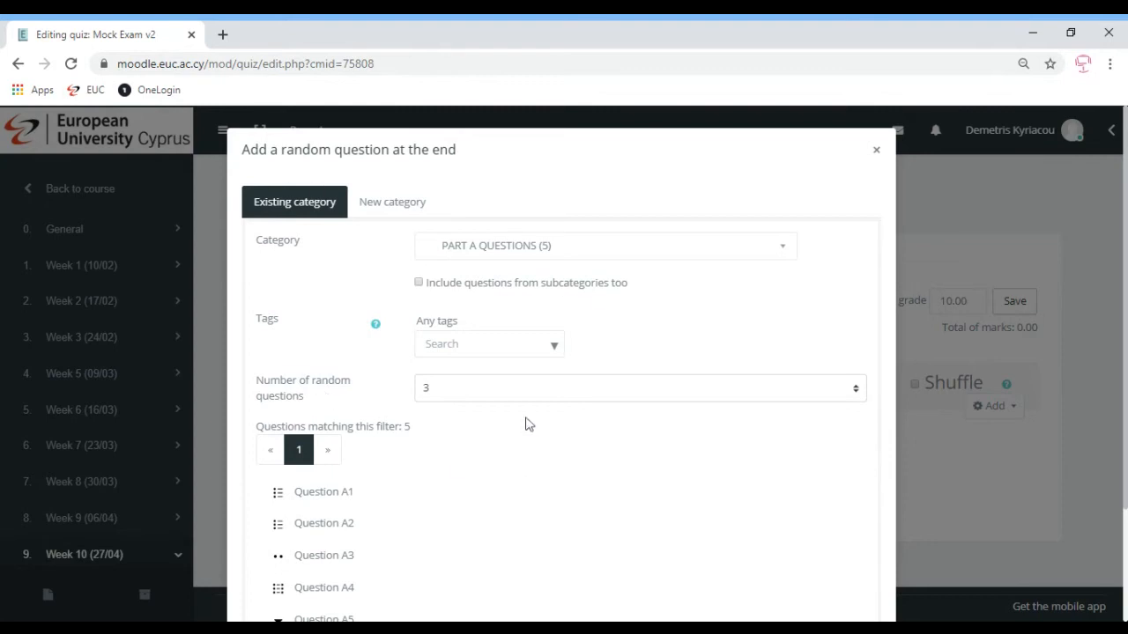
scroll(1124, 308, "down", 1)
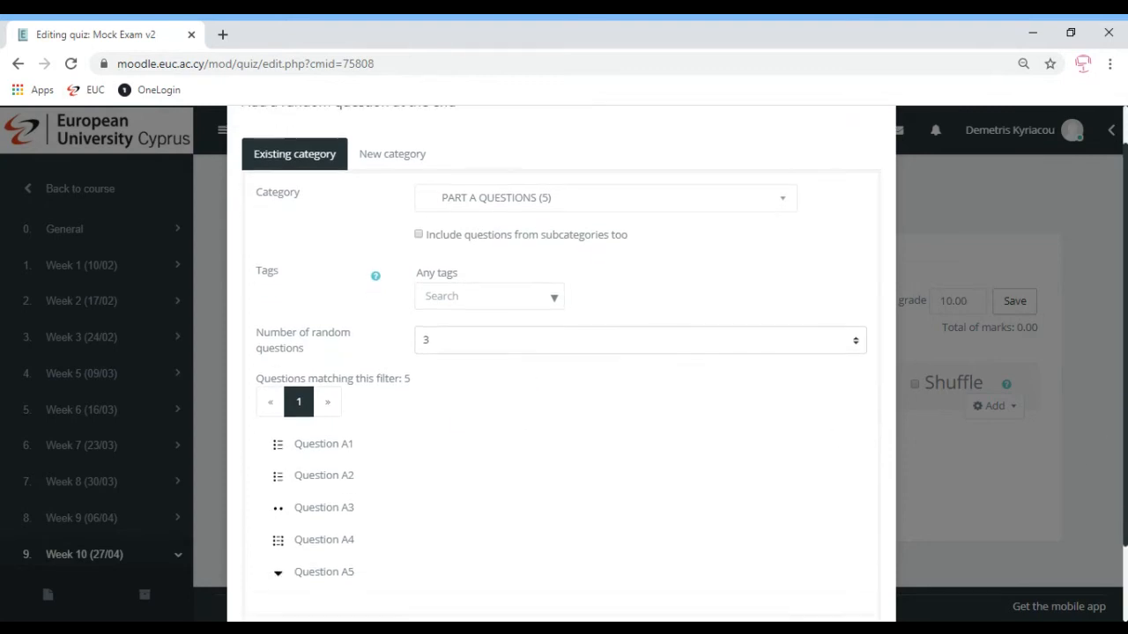
scroll(560, 352, "down", 1)
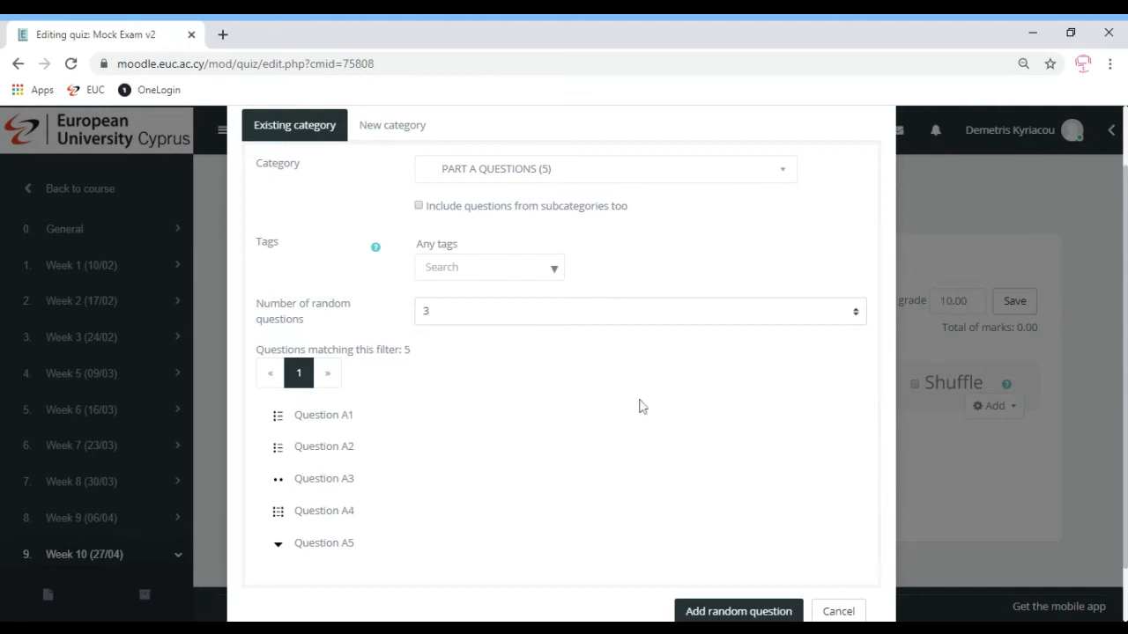
left_click(743, 611)
left_click(741, 612)
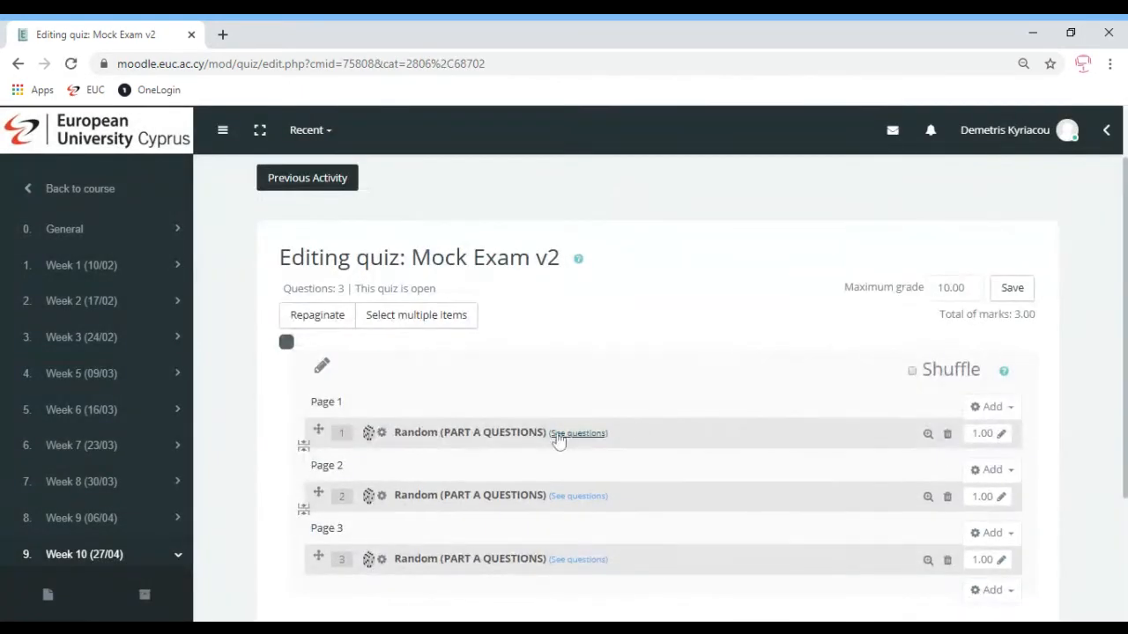
Rename the first section heading to 'PART A QUESTIONS'
left_click(323, 371)
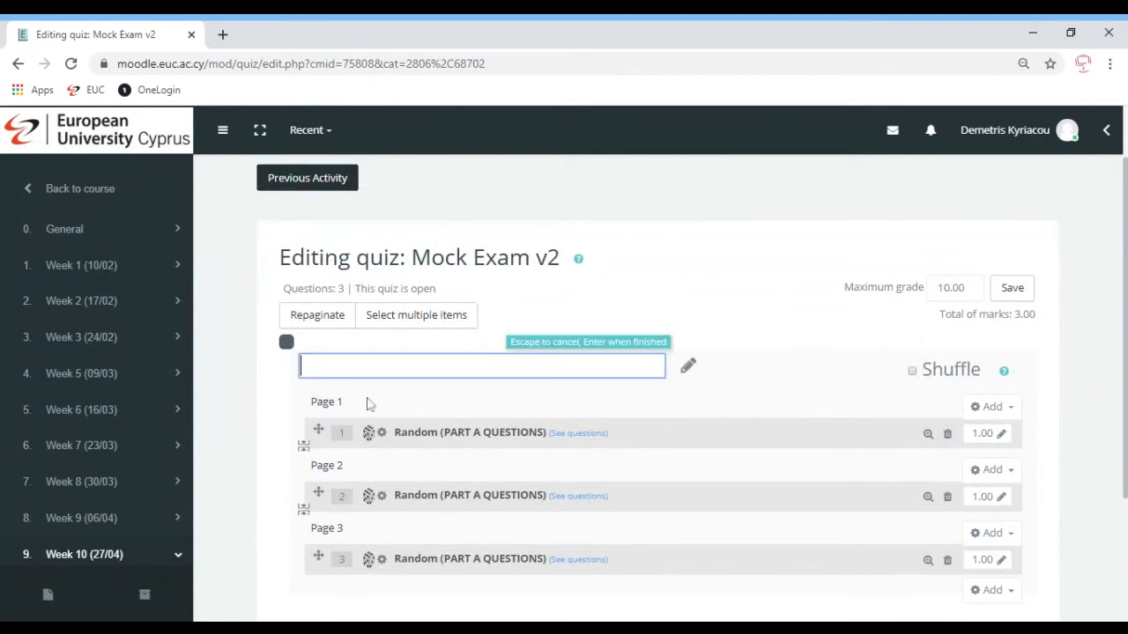
type("PART A QUESTIONS")
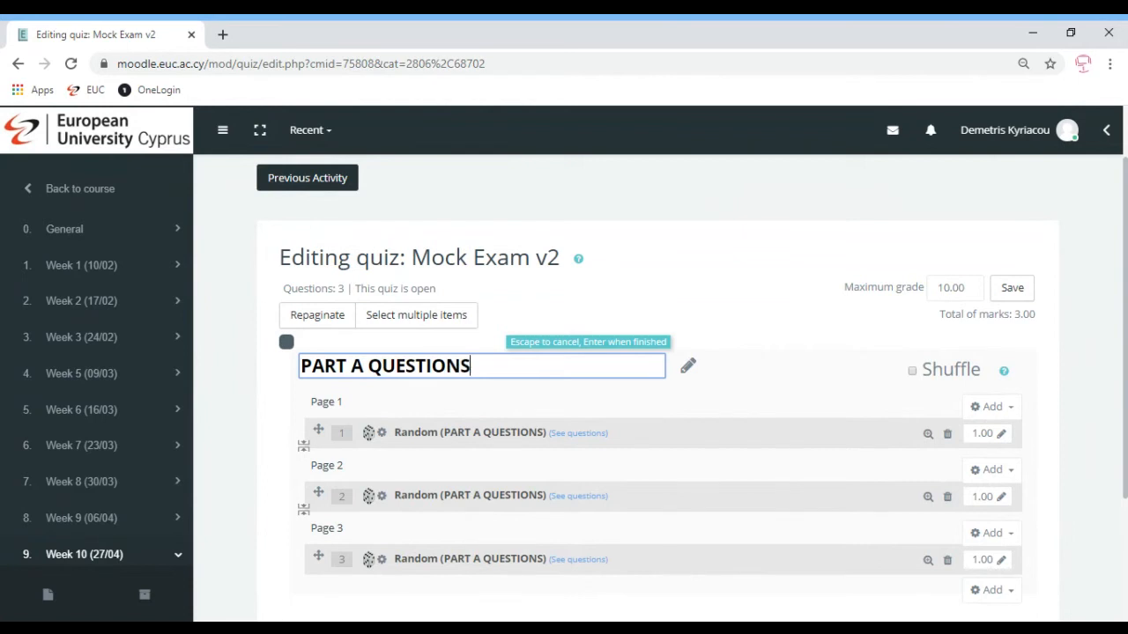
key("Return")
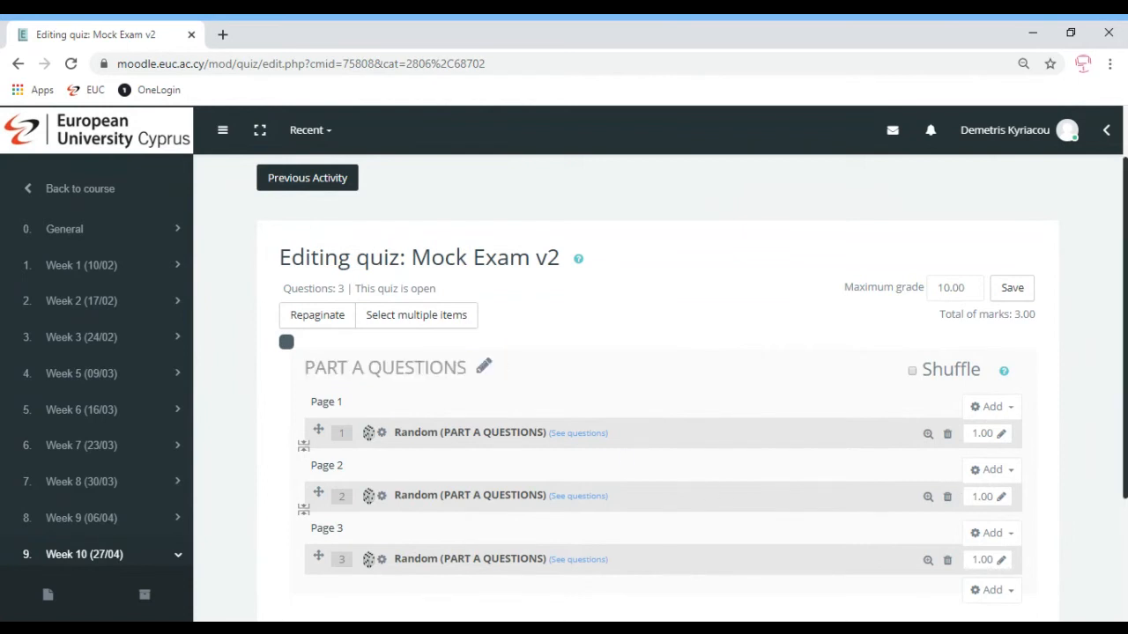
scroll(1125, 379, "down", 1)
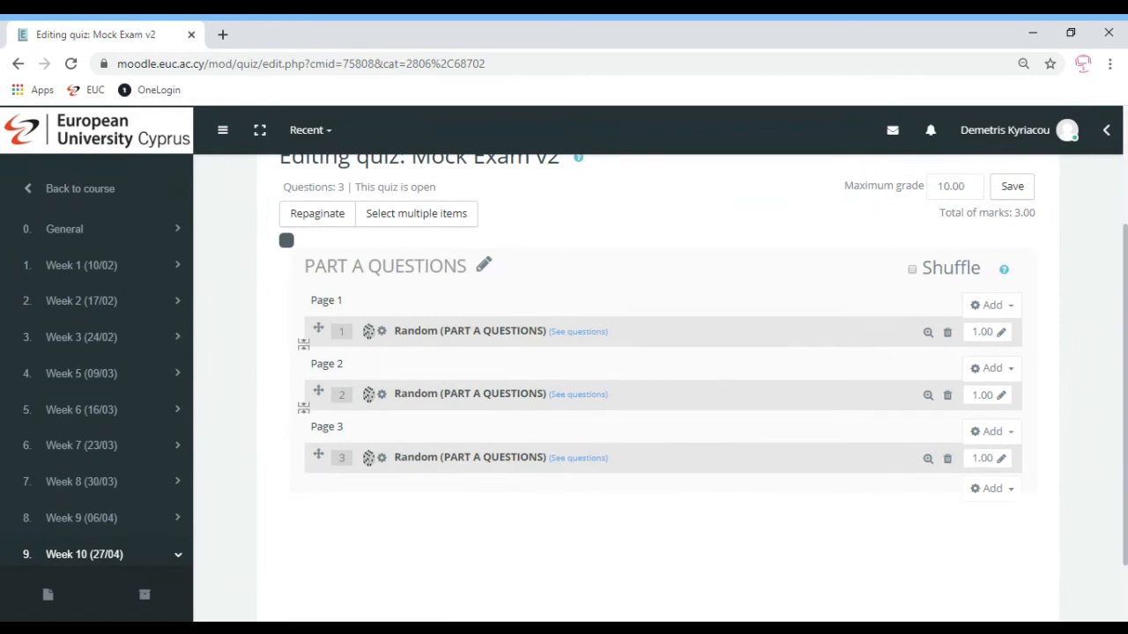
Add 2 random questions from the PART B QUESTIONS category at the end of the quiz
left_click(985, 490)
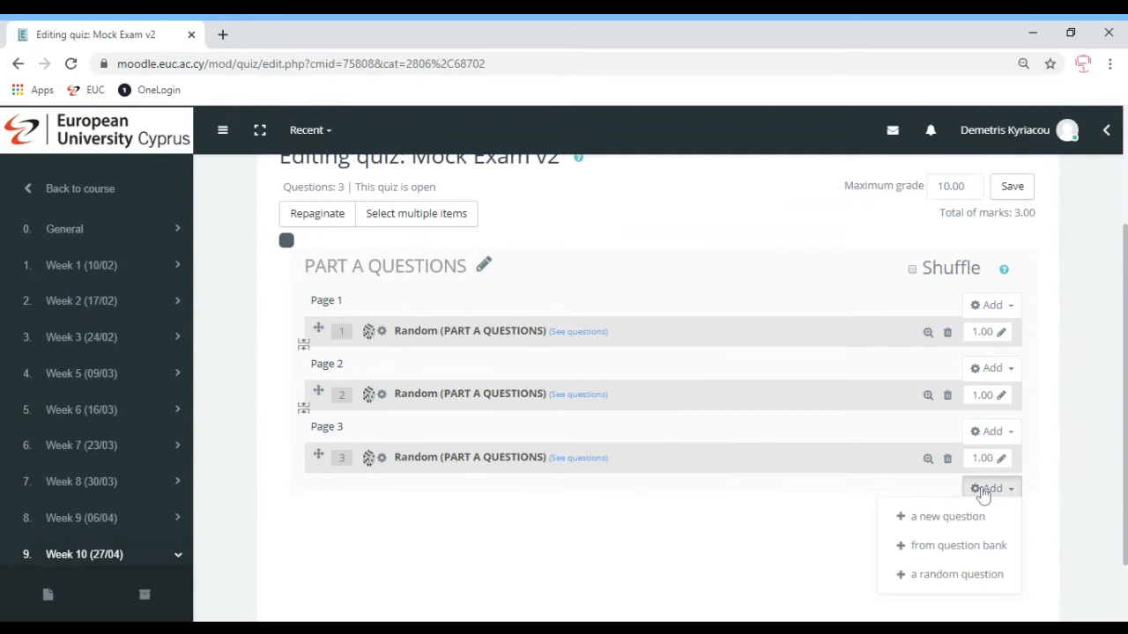
left_click(937, 578)
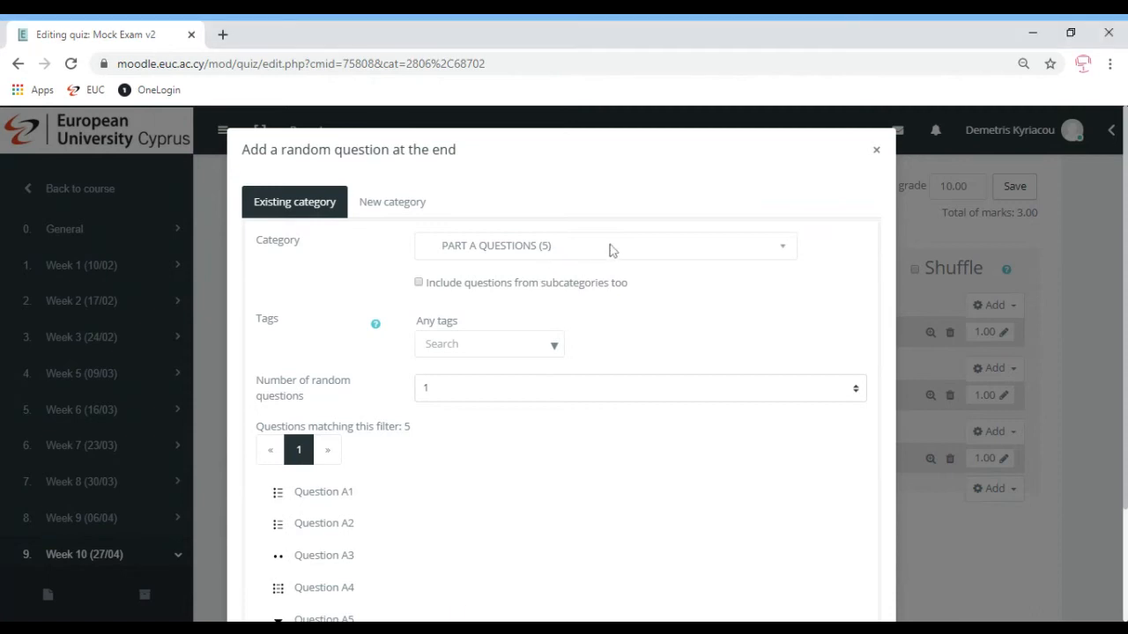
left_click(522, 250)
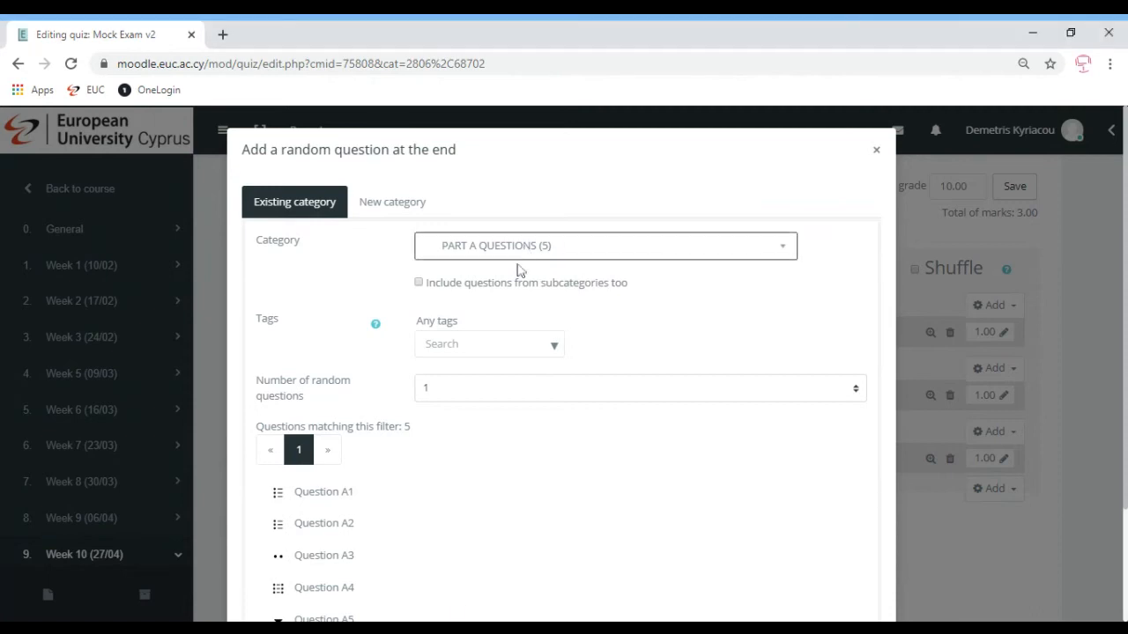
left_click(522, 384)
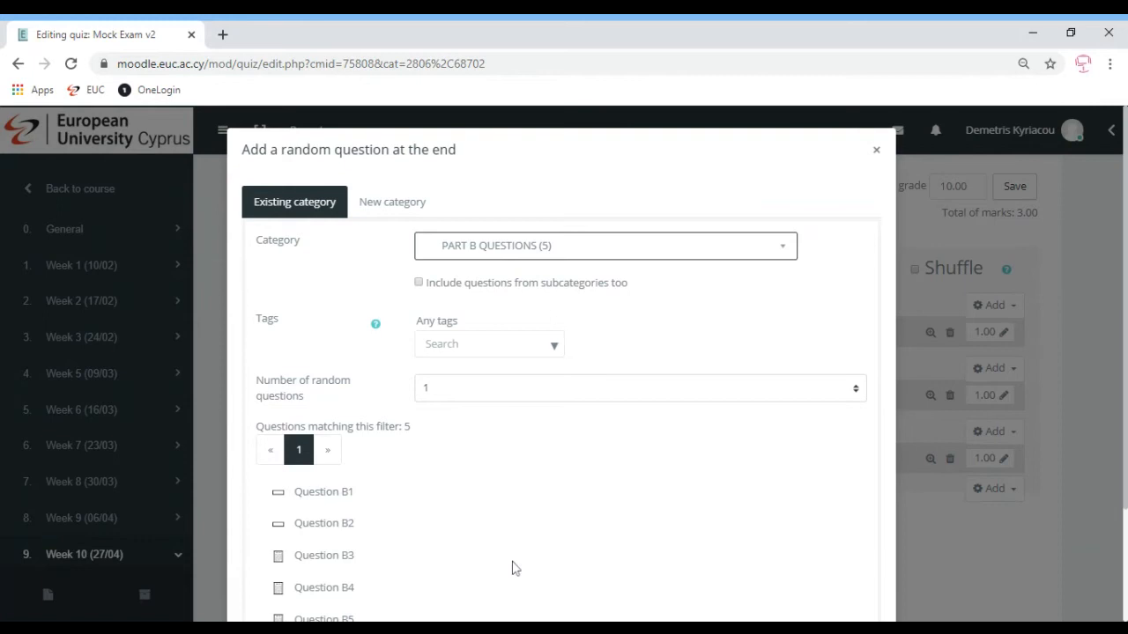
scroll(421, 515, "down", 1)
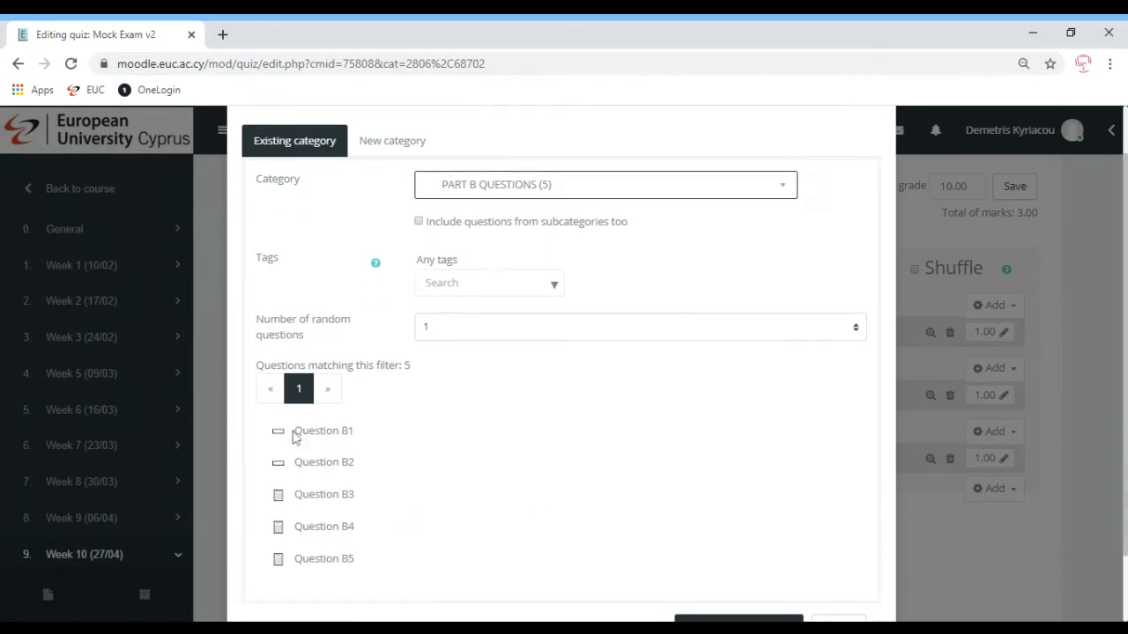
left_click(442, 338)
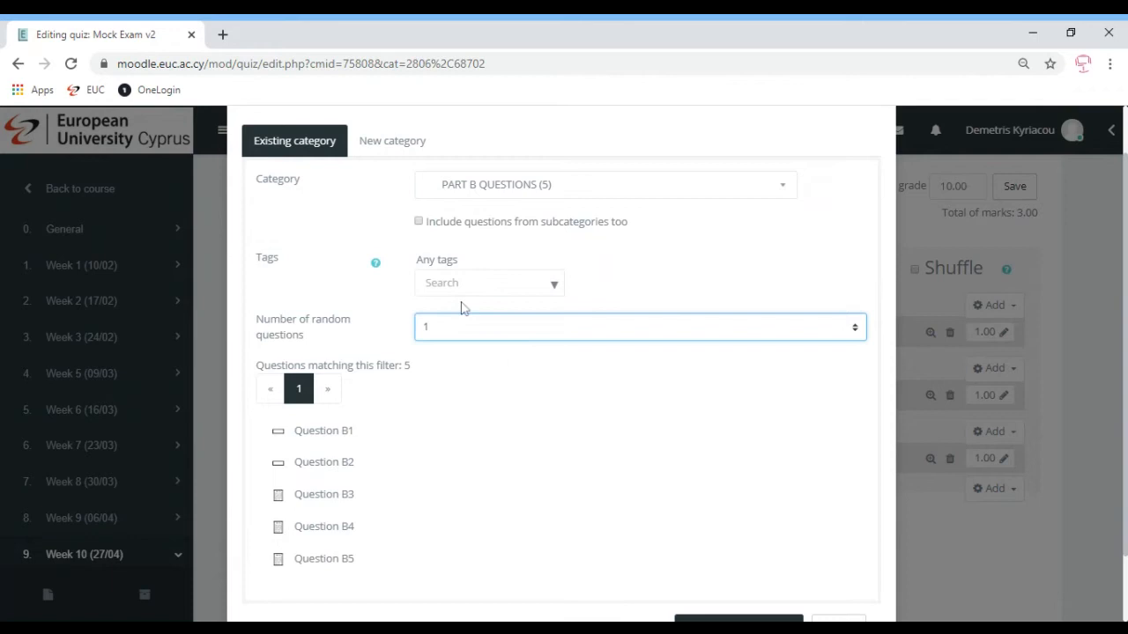
left_click(538, 465)
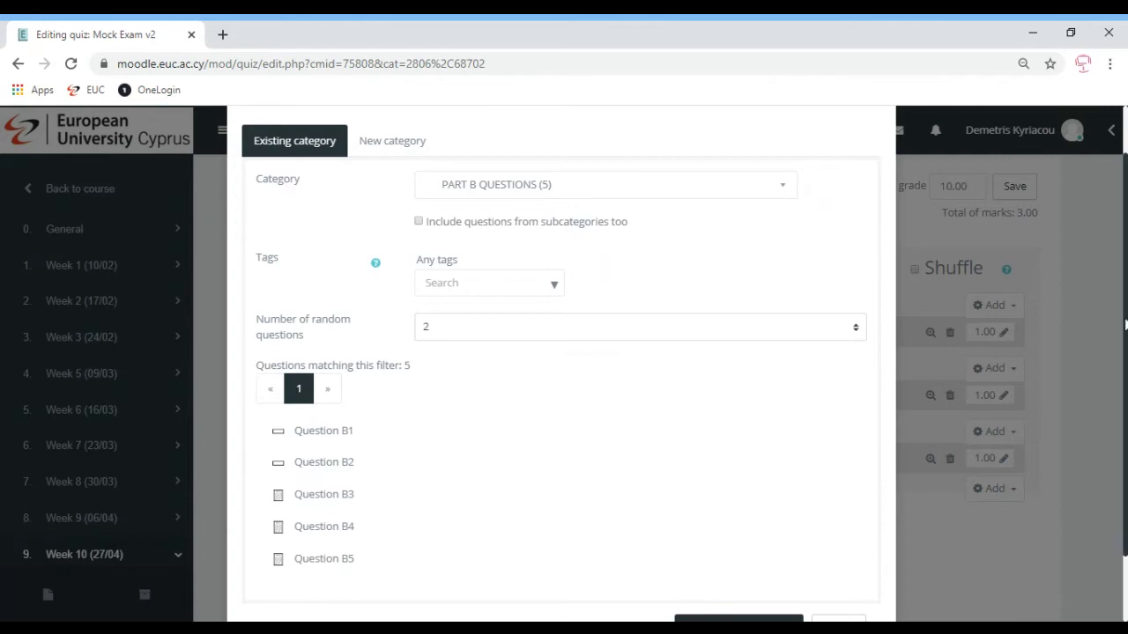
scroll(1124, 326, "down", 1)
left_click(712, 548)
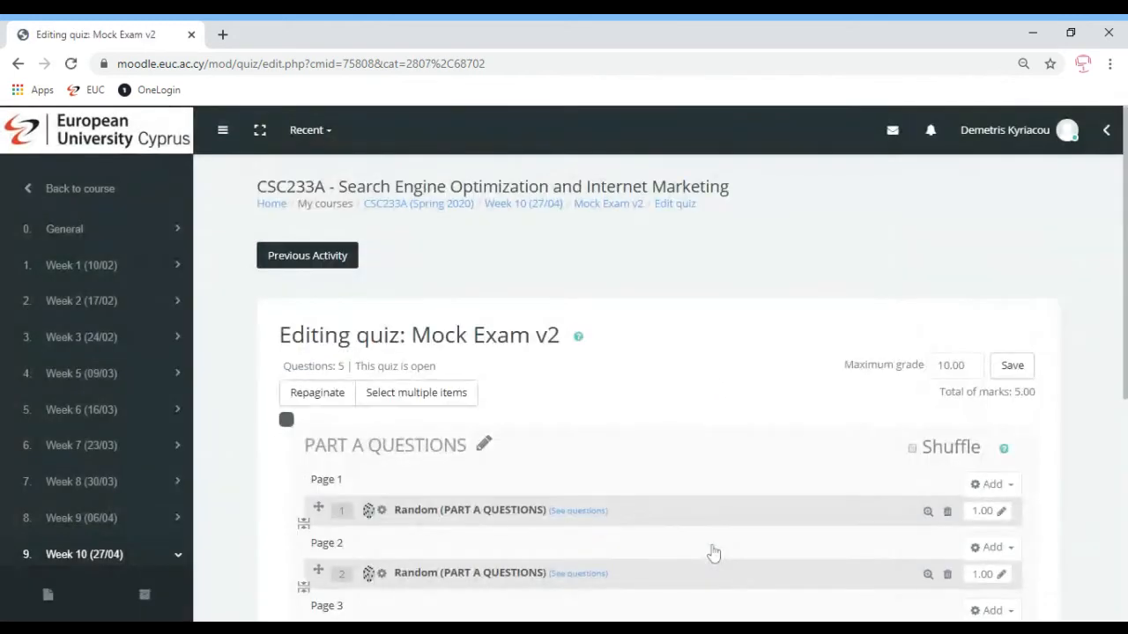
Tick Shuffle for the Part A questions section
left_click(912, 449)
scroll(1124, 352, "down", 2)
scroll(660, 370, "down", 2)
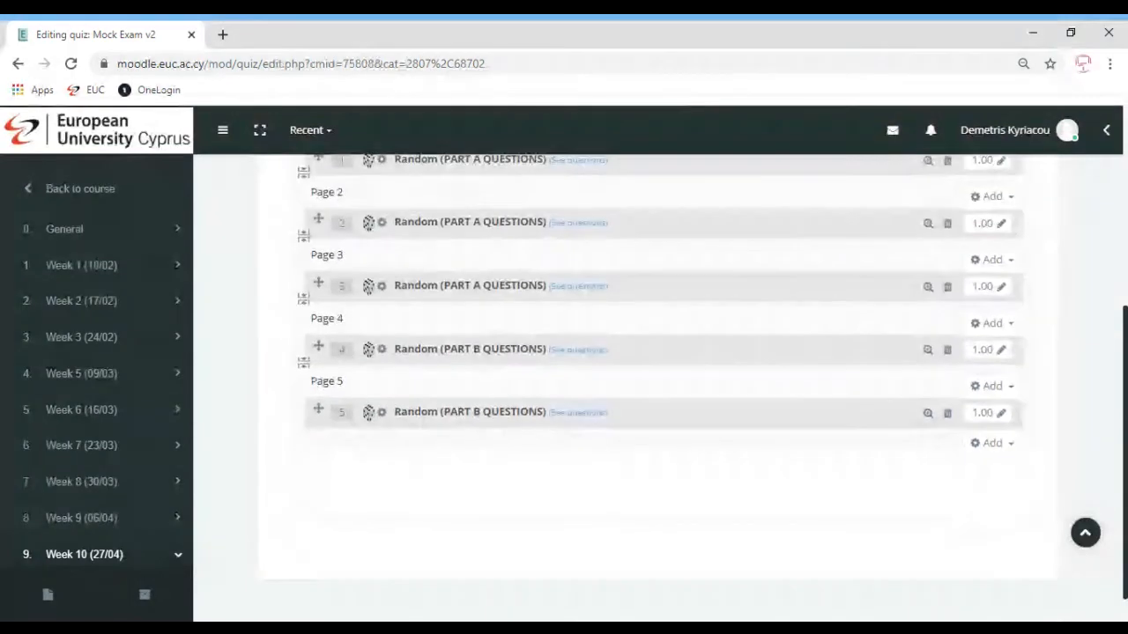
scroll(661, 370, "up", 1)
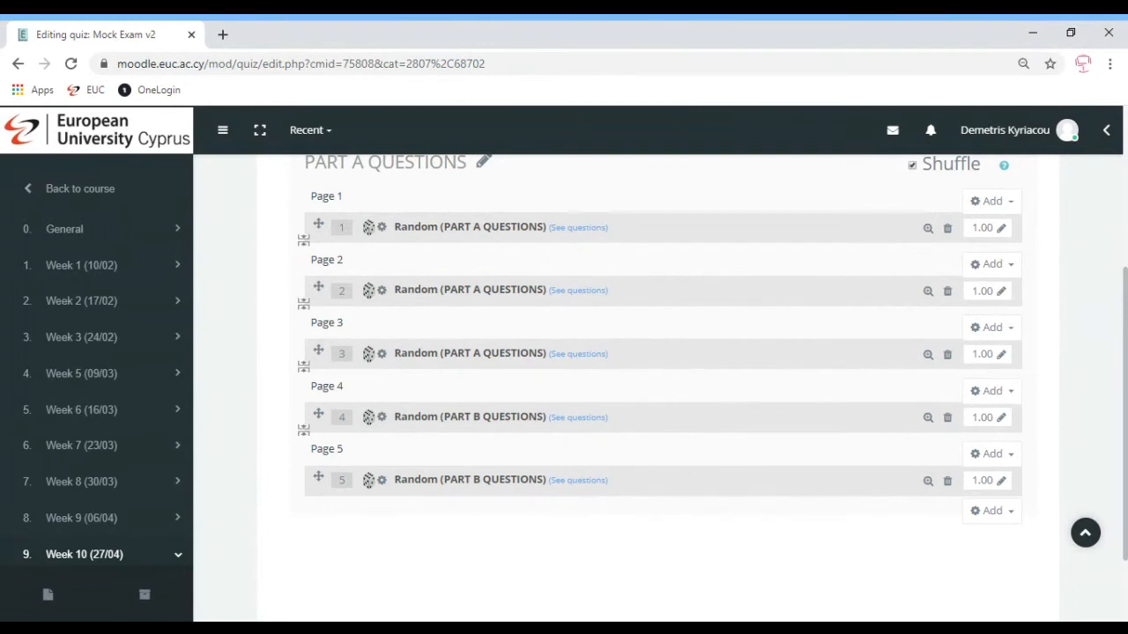
Insert a section heading before page 4 and title it PART B QUESTIONS
left_click(993, 391)
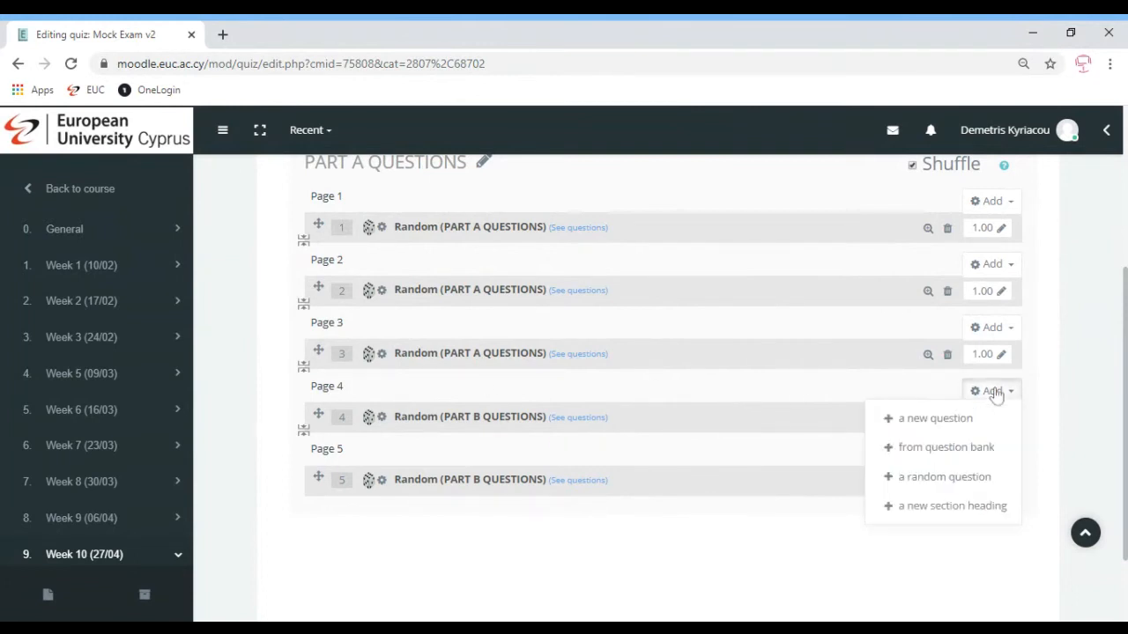
left_click(937, 509)
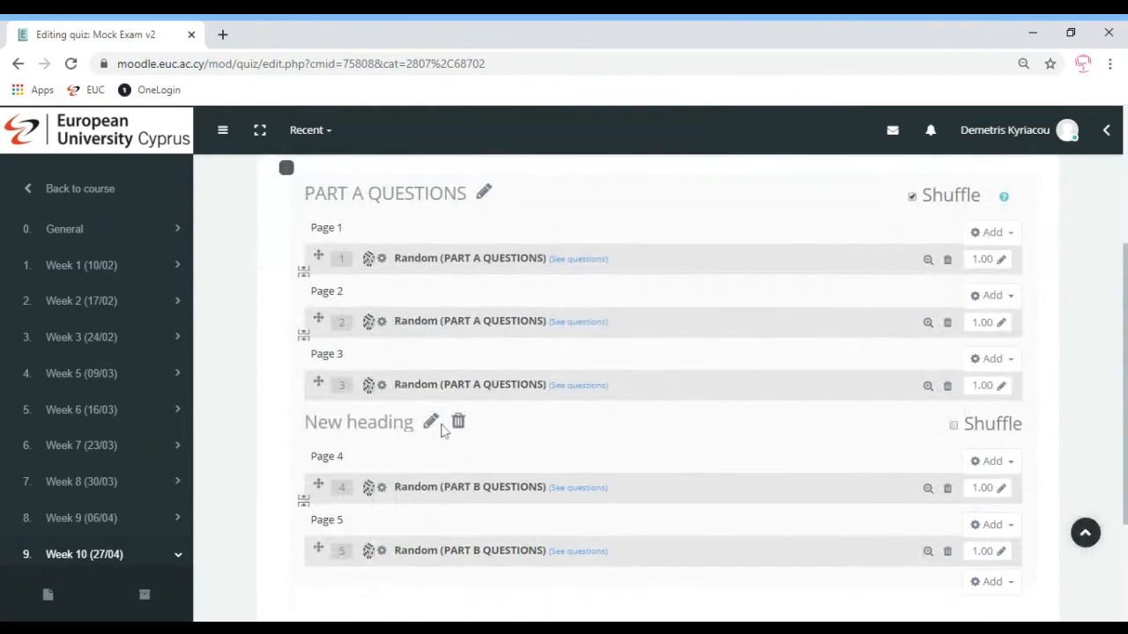
left_click(431, 423)
type("PA")
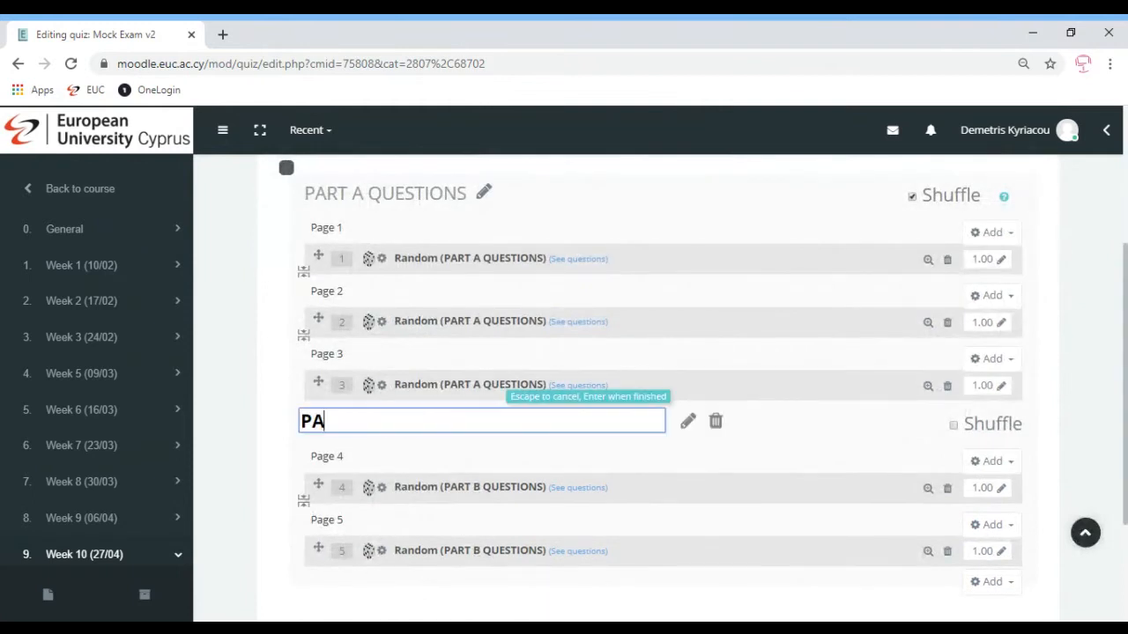
type("RT B QUESTIONS")
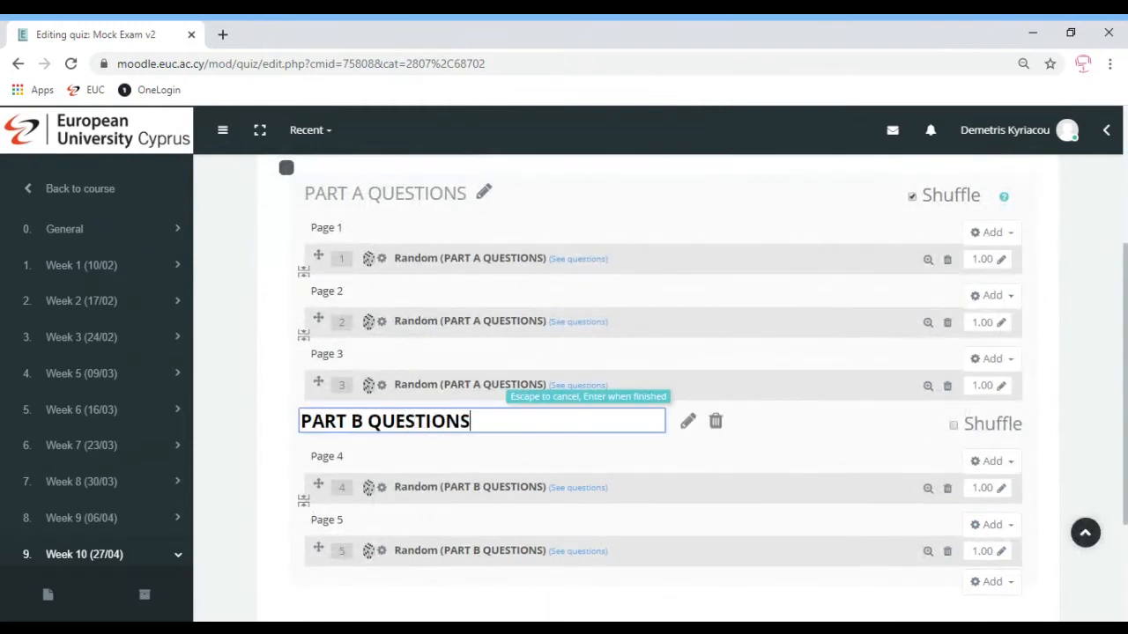
key("Return")
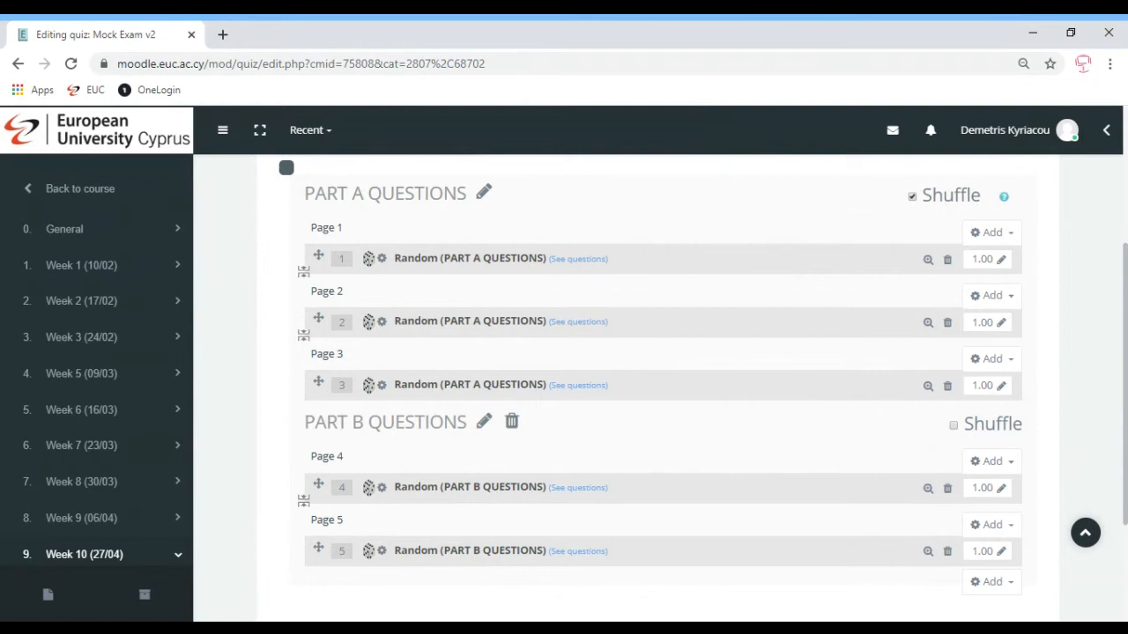
scroll(941, 568, "down", 1)
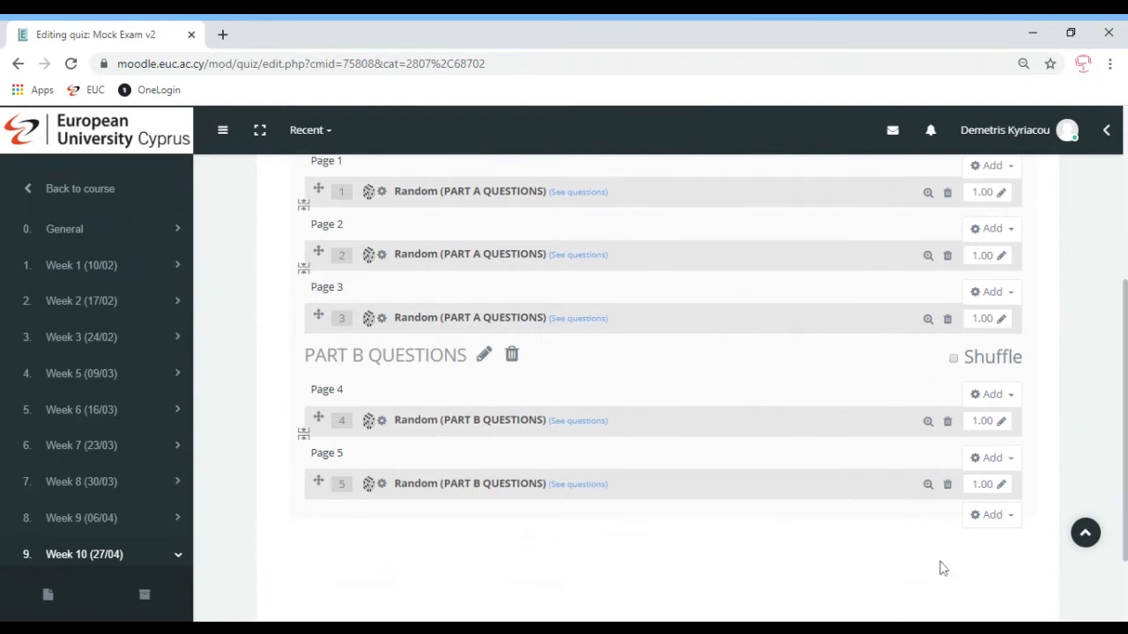
Append a random question drawn from the PART C QUESTIONS category as question 6
left_click(1002, 521)
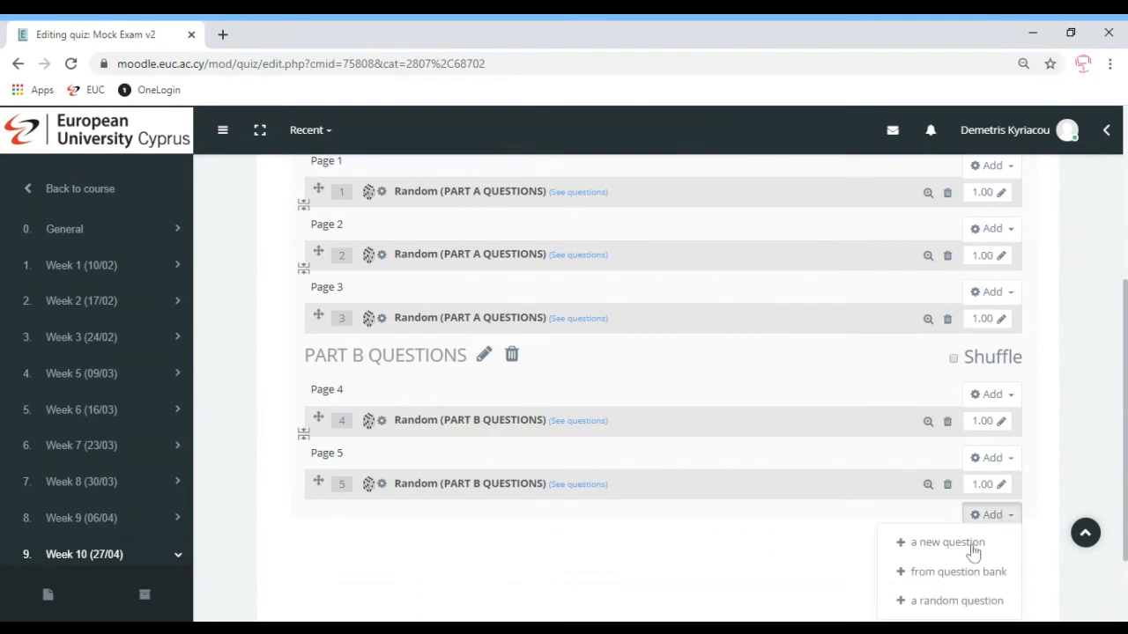
left_click(943, 604)
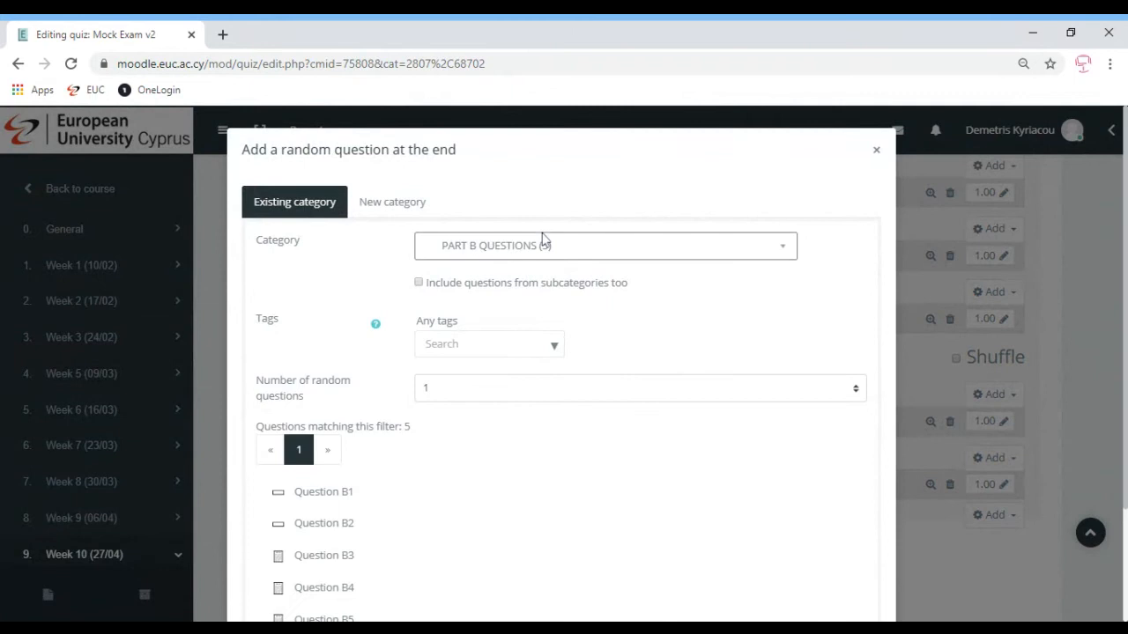
left_click(503, 400)
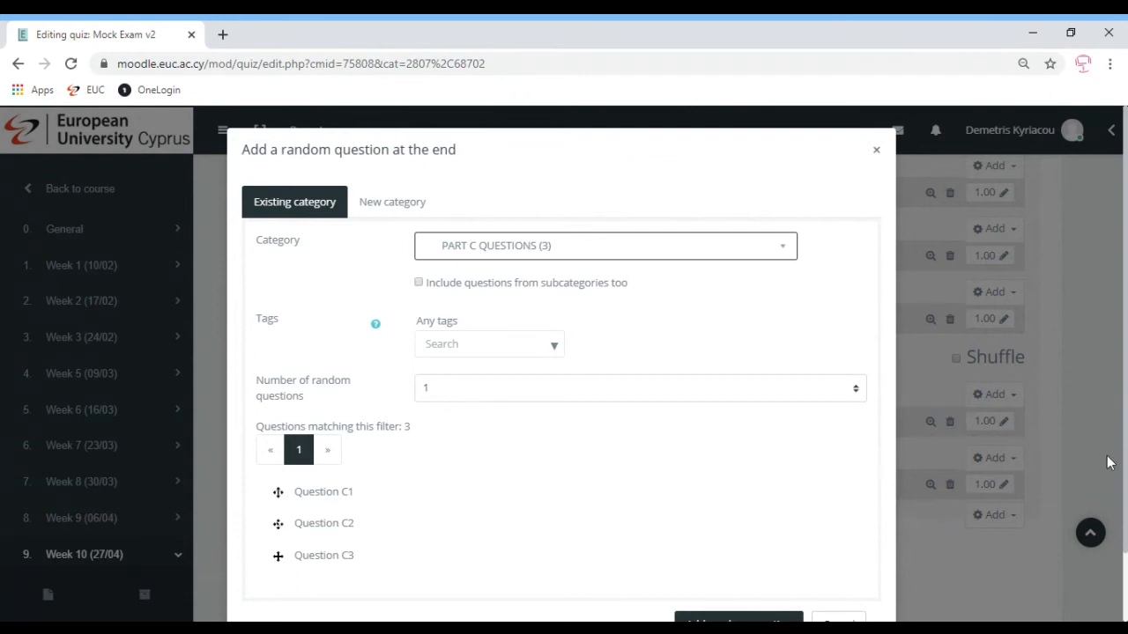
scroll(1113, 493, "down", 2)
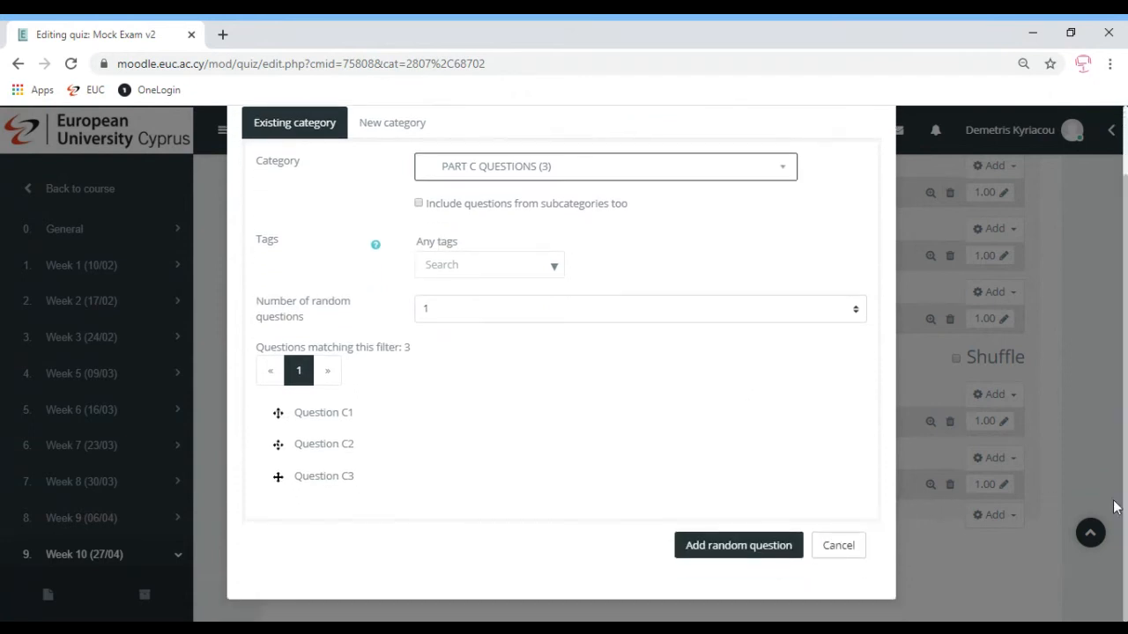
left_click(730, 560)
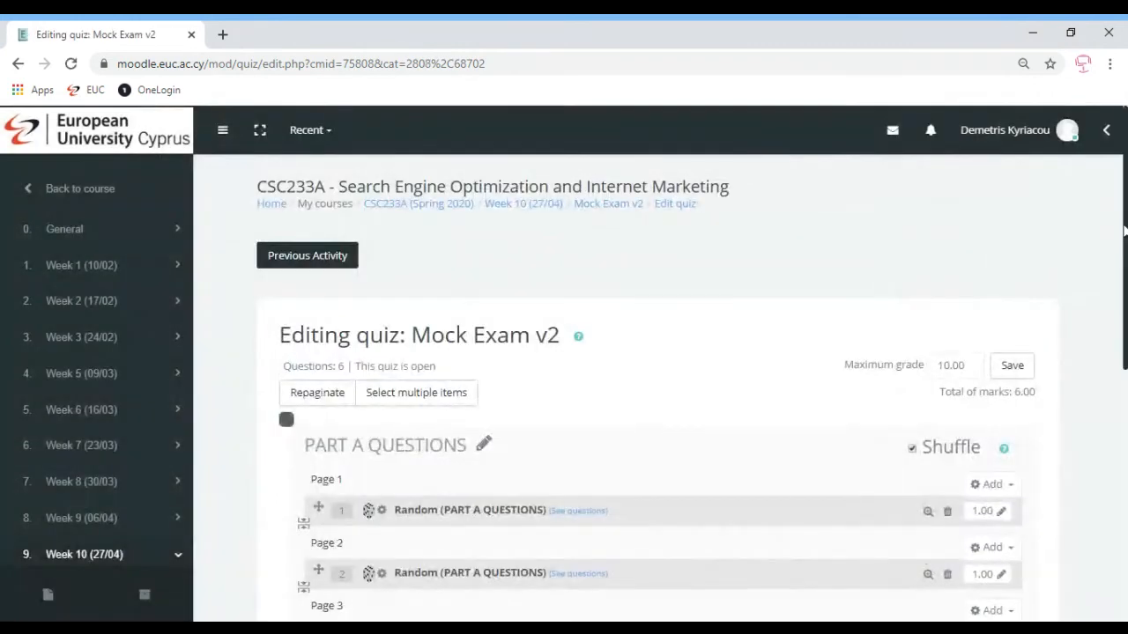
scroll(592, 386, "down", 5)
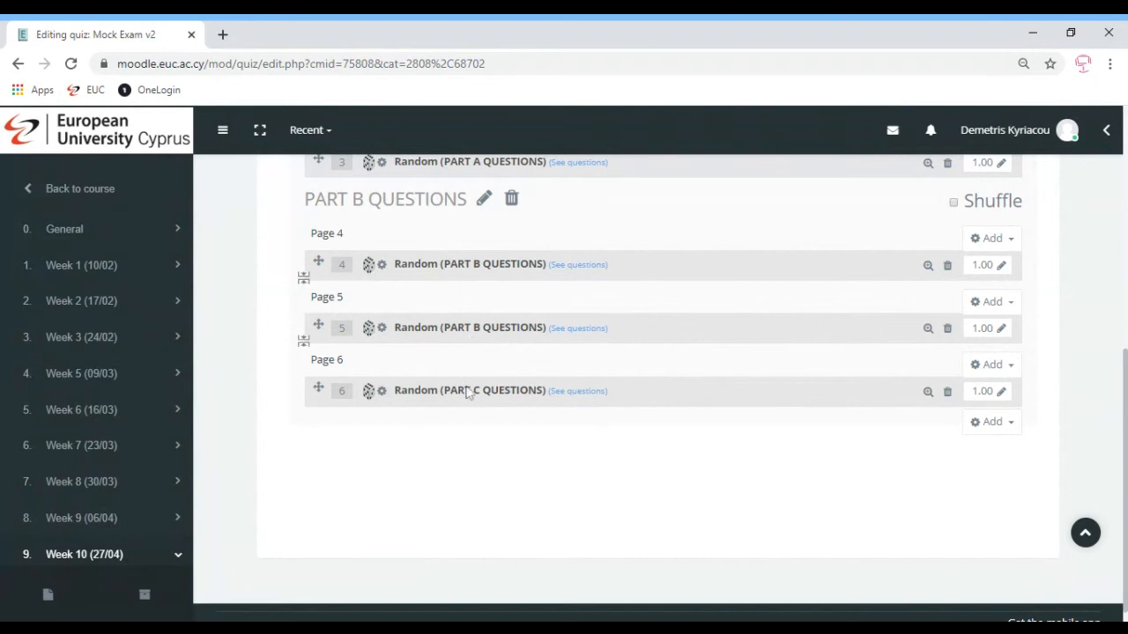
left_click(987, 366)
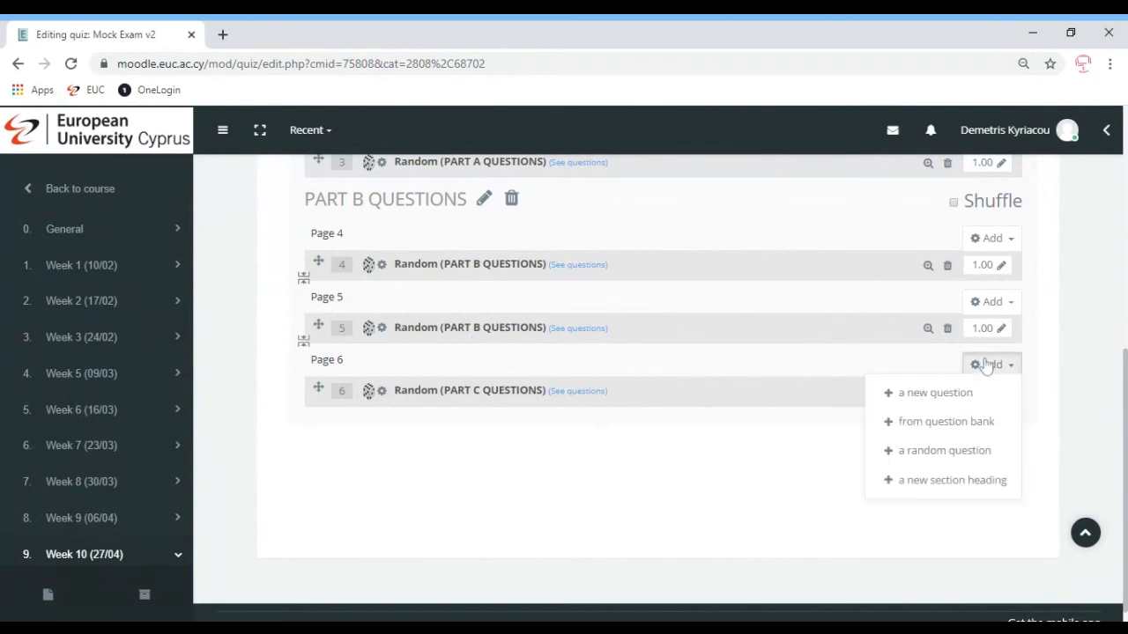
Insert a section heading before page 6 and title it PART C QUESTIONS
left_click(950, 483)
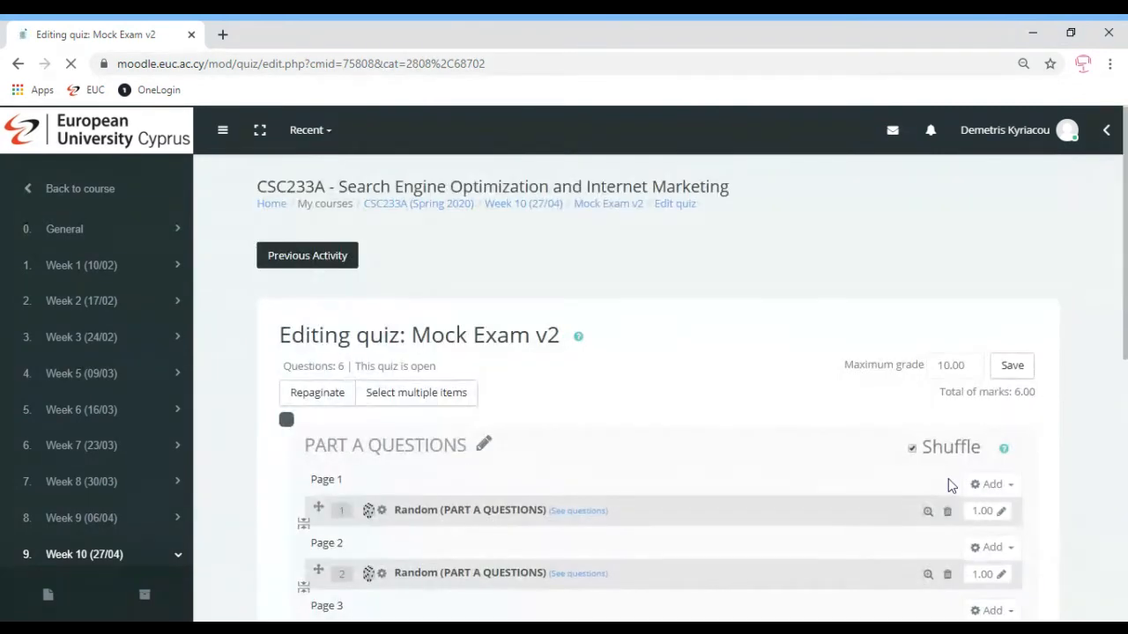
scroll(873, 464, "down", 5)
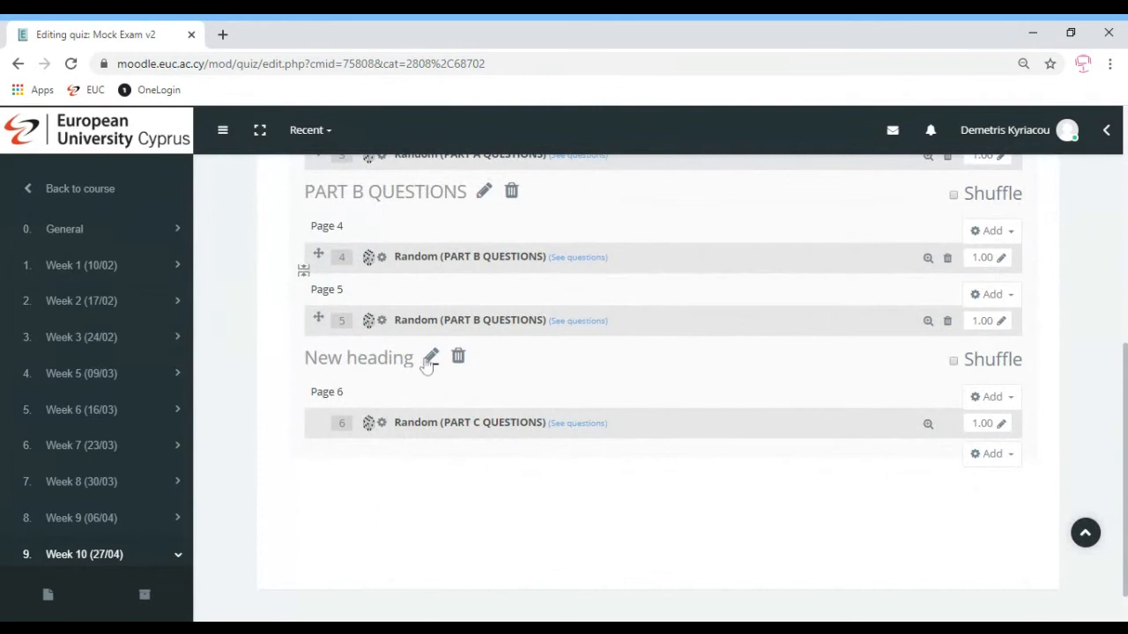
left_click(430, 357)
type("PART")
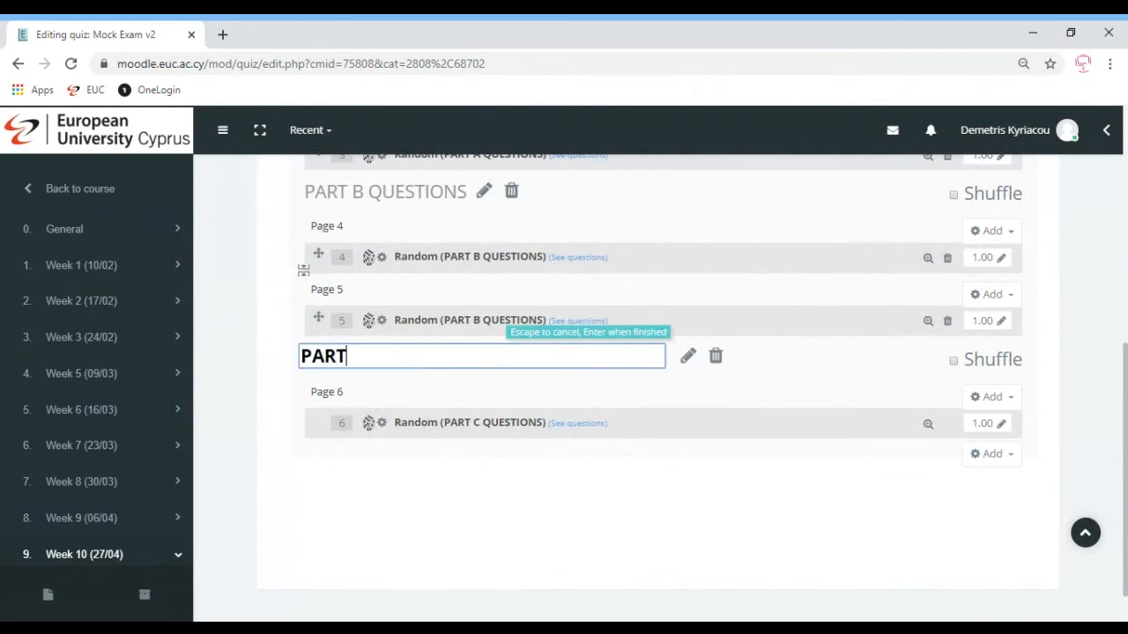
type(" C QUESTIONS")
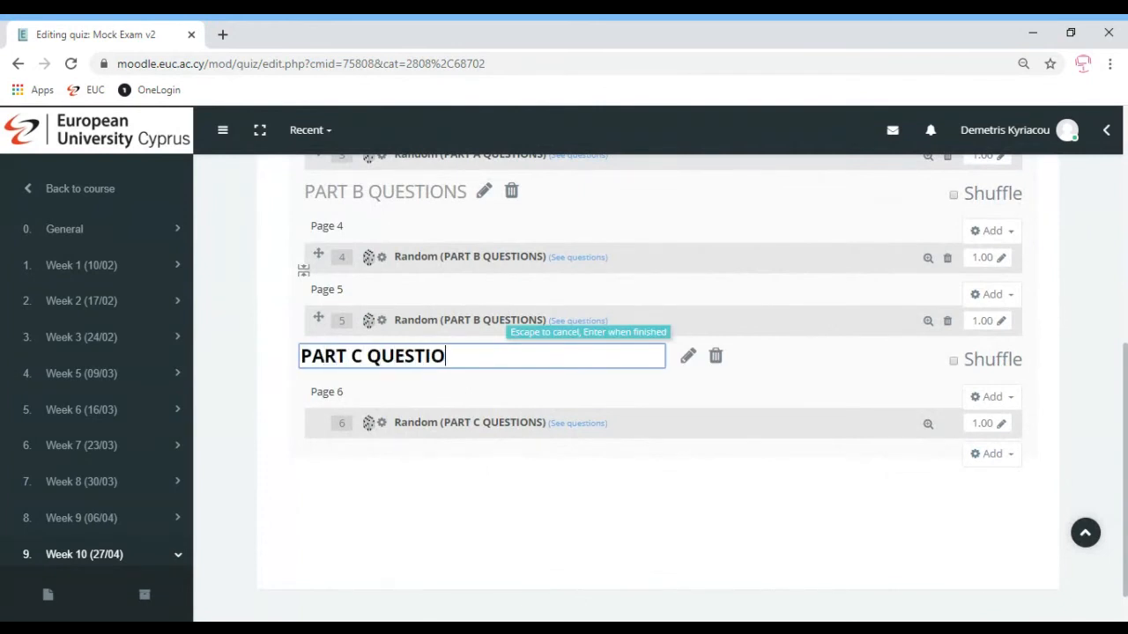
key("Return")
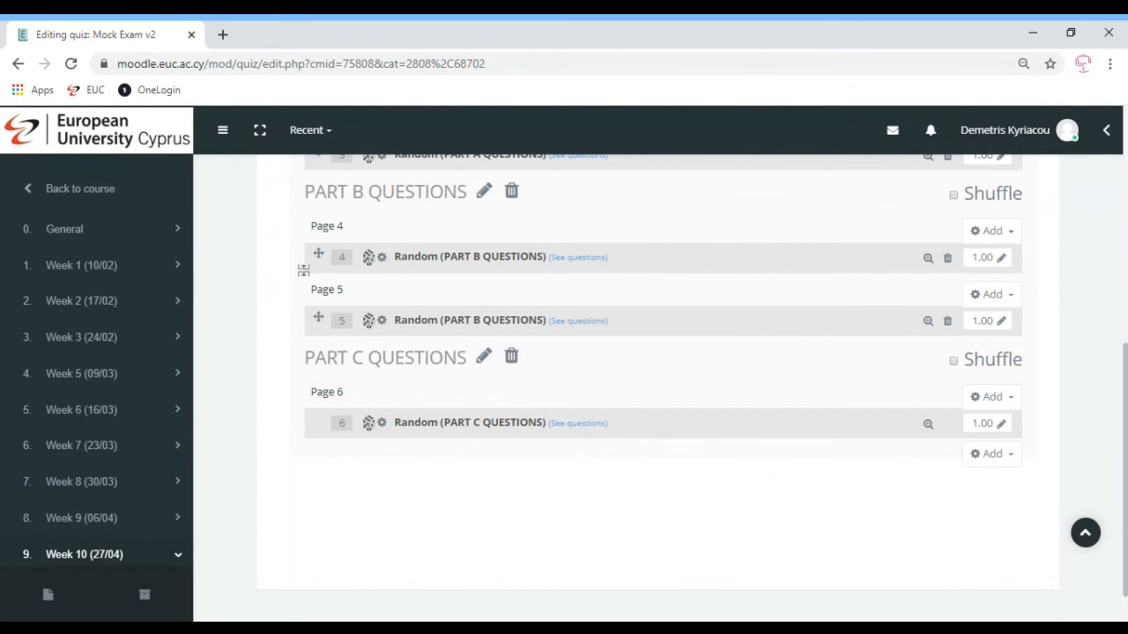
Turn on question shuffling for the Part B and Part C sections
left_click(953, 194)
left_click(953, 362)
scroll(661, 370, "up", 4)
scroll(661, 370, "down", 2)
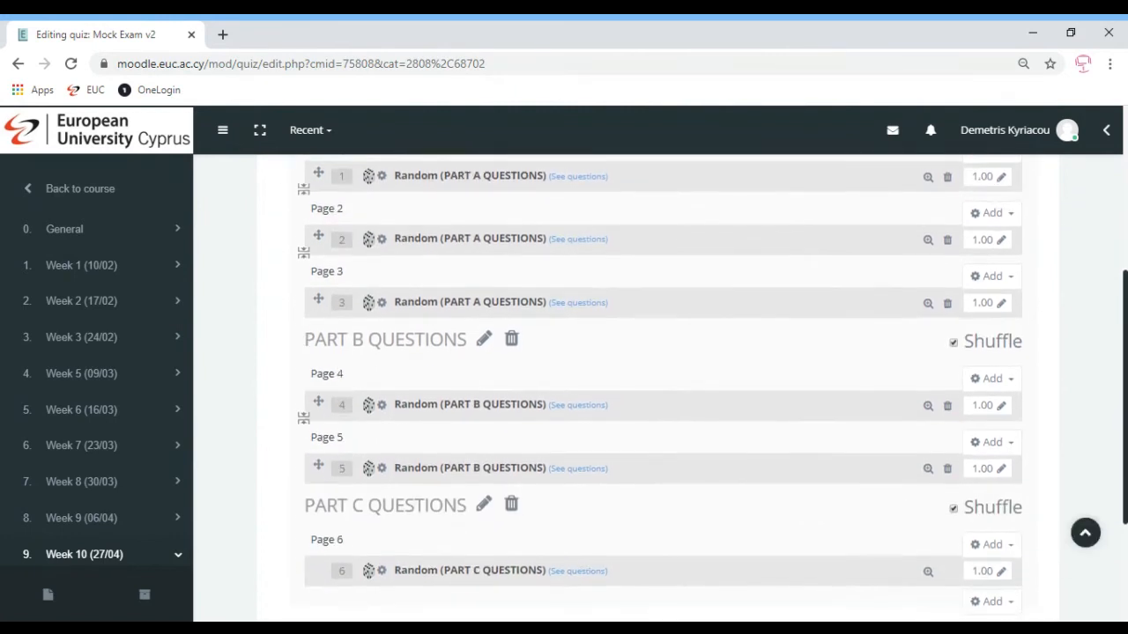
scroll(661, 387, "up", 1)
scroll(661, 387, "down", 3)
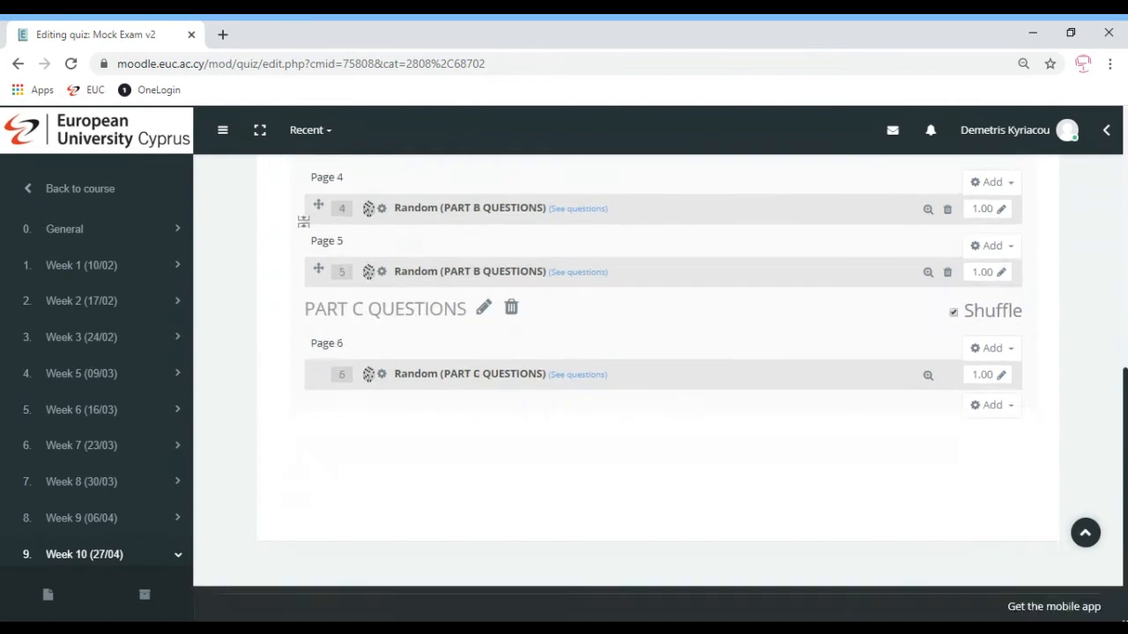
scroll(661, 387, "up", 5)
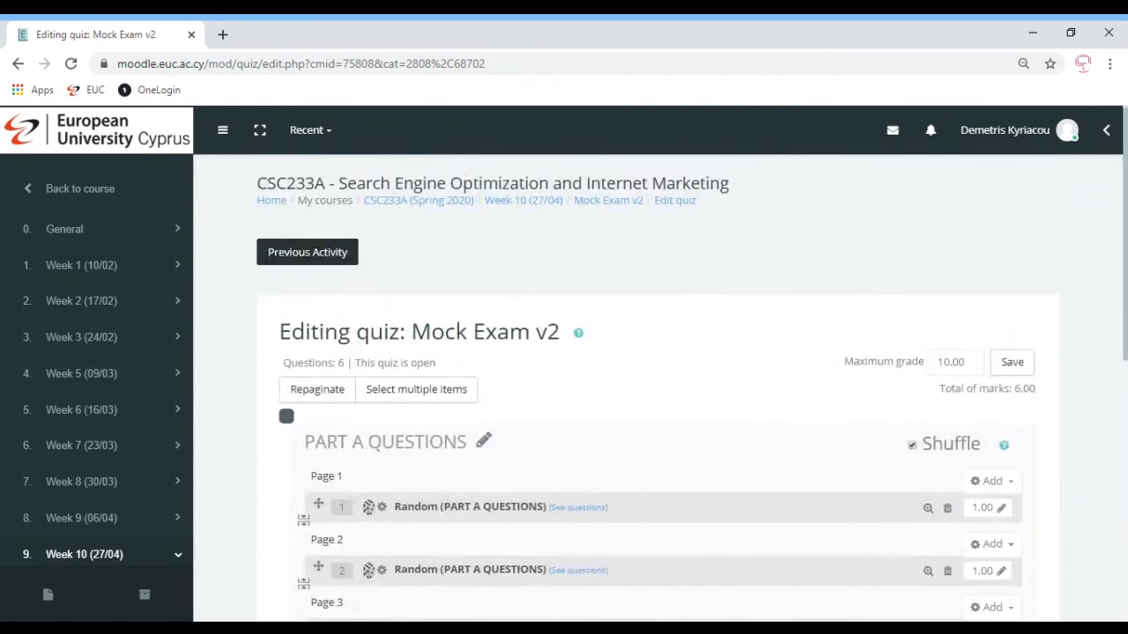
Change the maximum grade from 10.00 to 6 and save it
left_click(960, 362)
left_click_drag(966, 362, 908, 370)
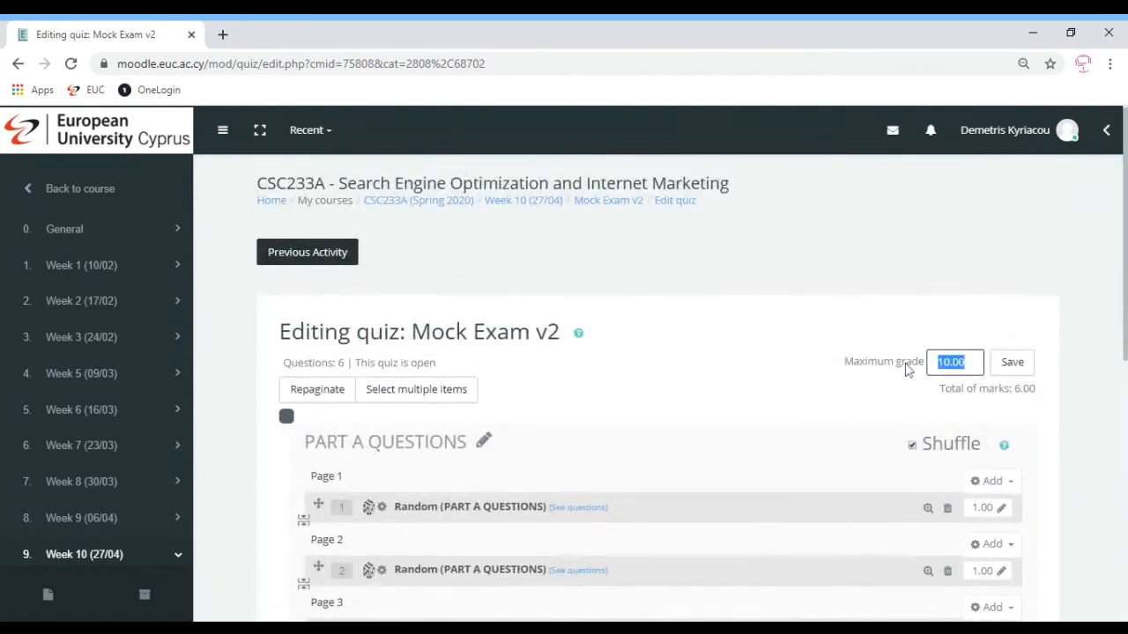
type("6")
left_click(949, 396)
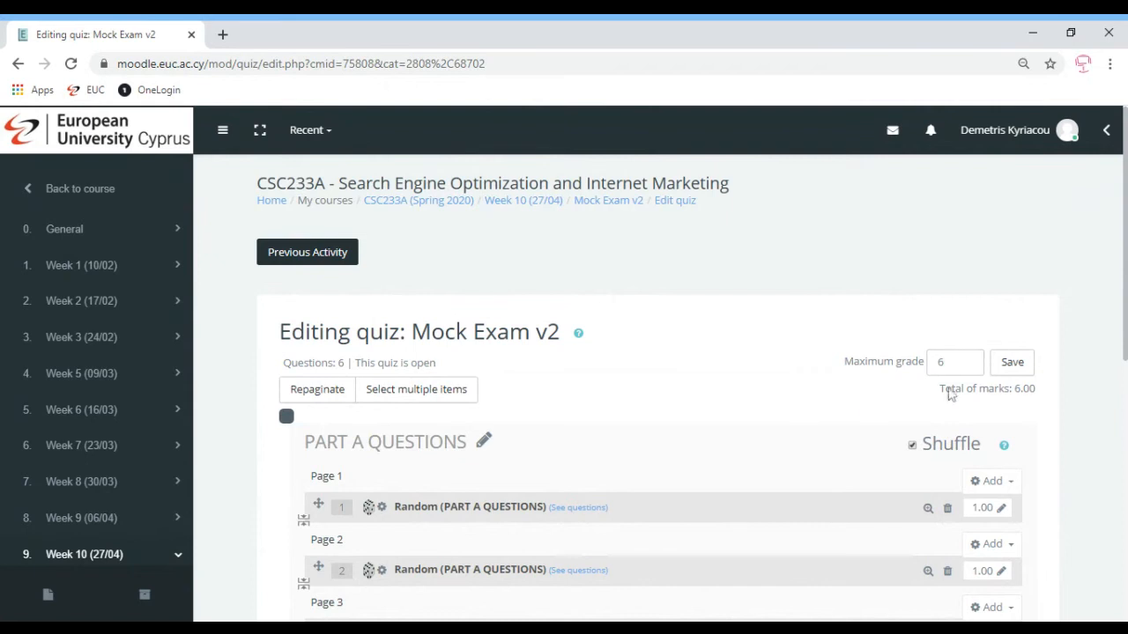
left_click(1013, 368)
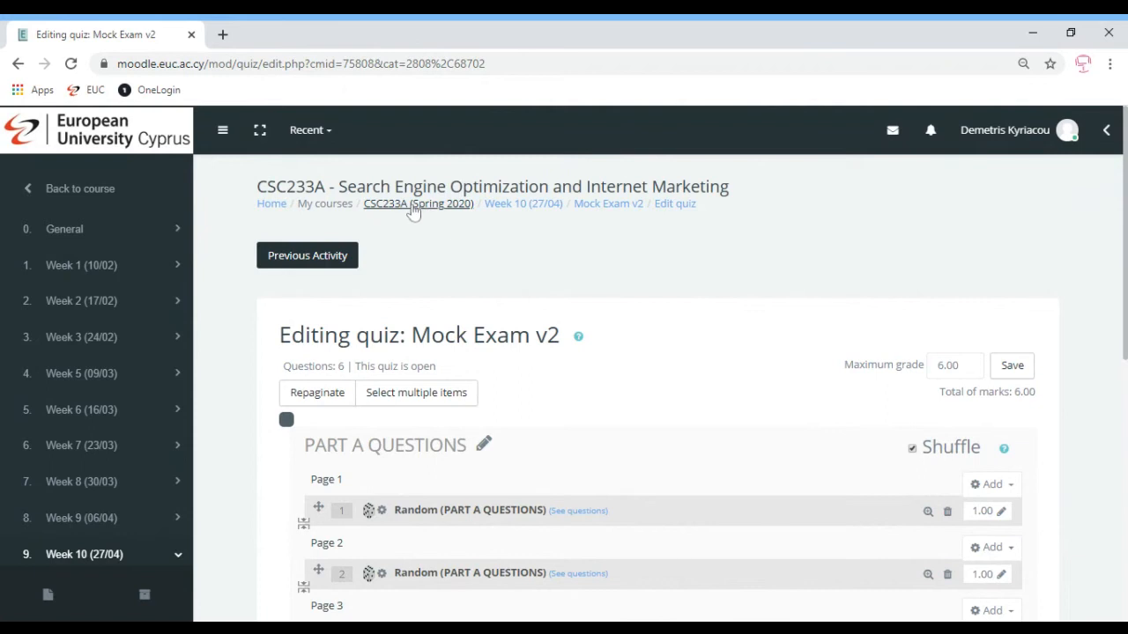
Open Mock Exam v2 from the course page and start an attempt with the quiz password
left_click(413, 209)
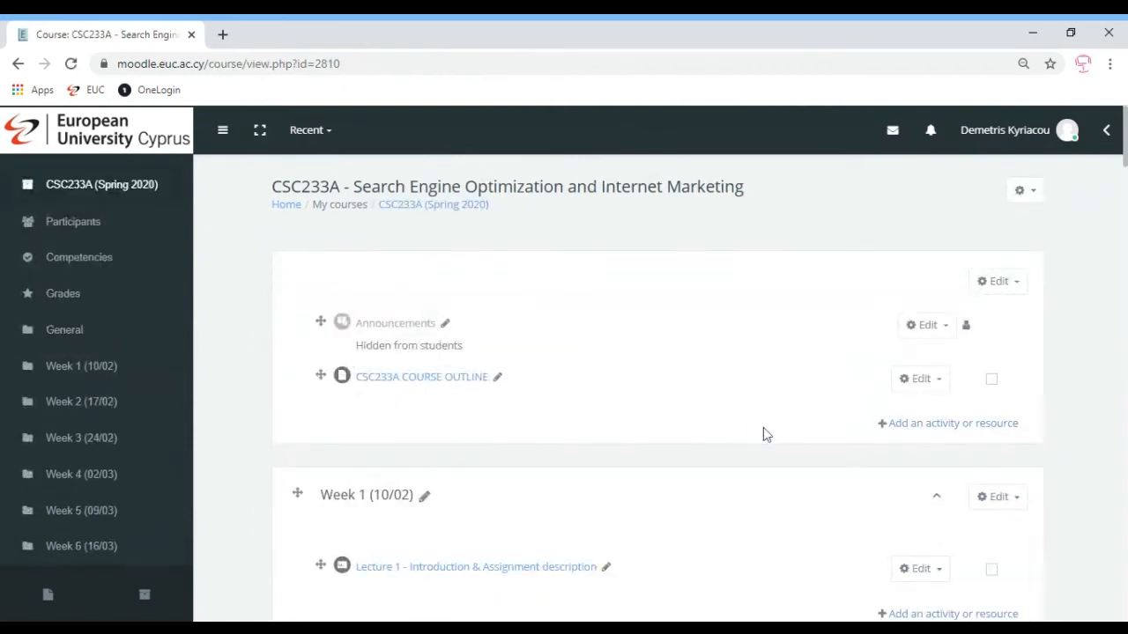
scroll(657, 388, "down", 20)
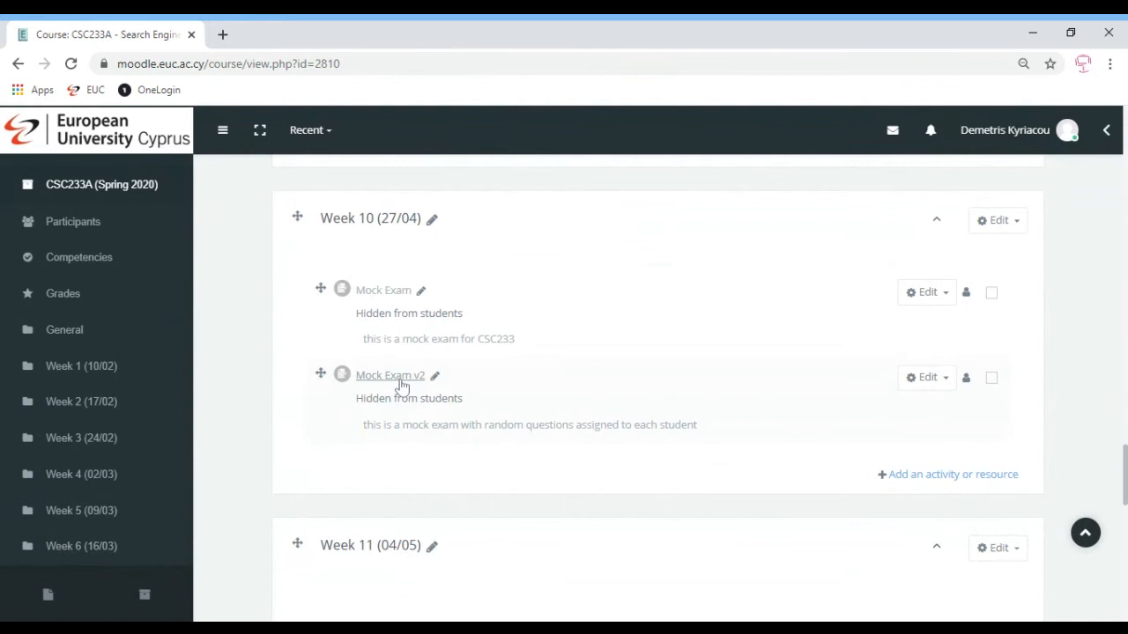
left_click(398, 376)
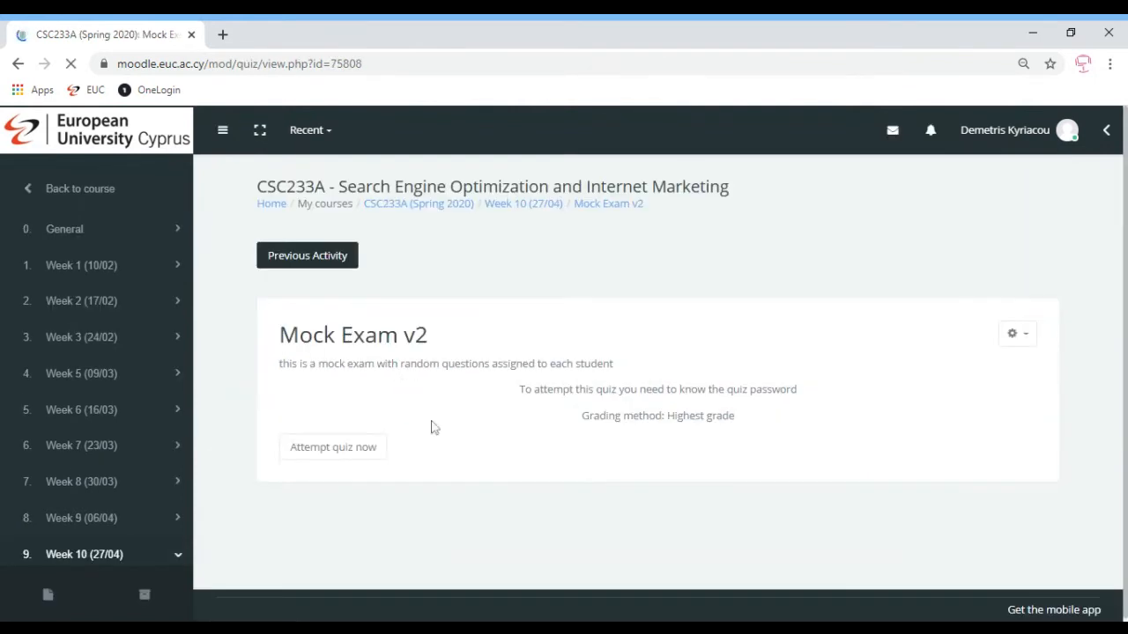
left_click(328, 451)
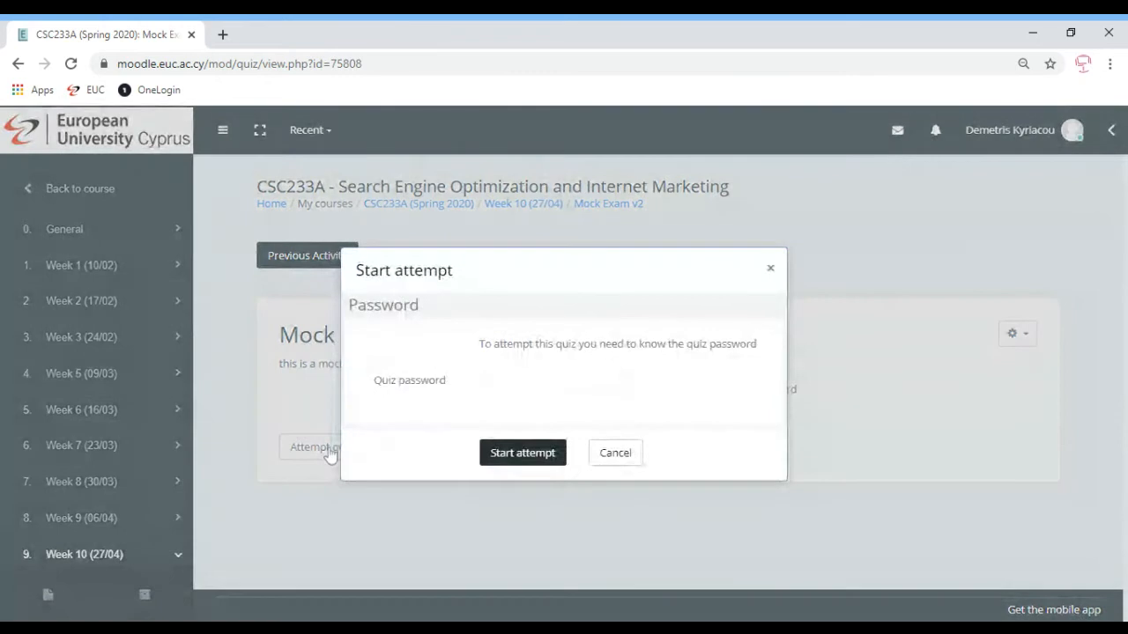
type("****")
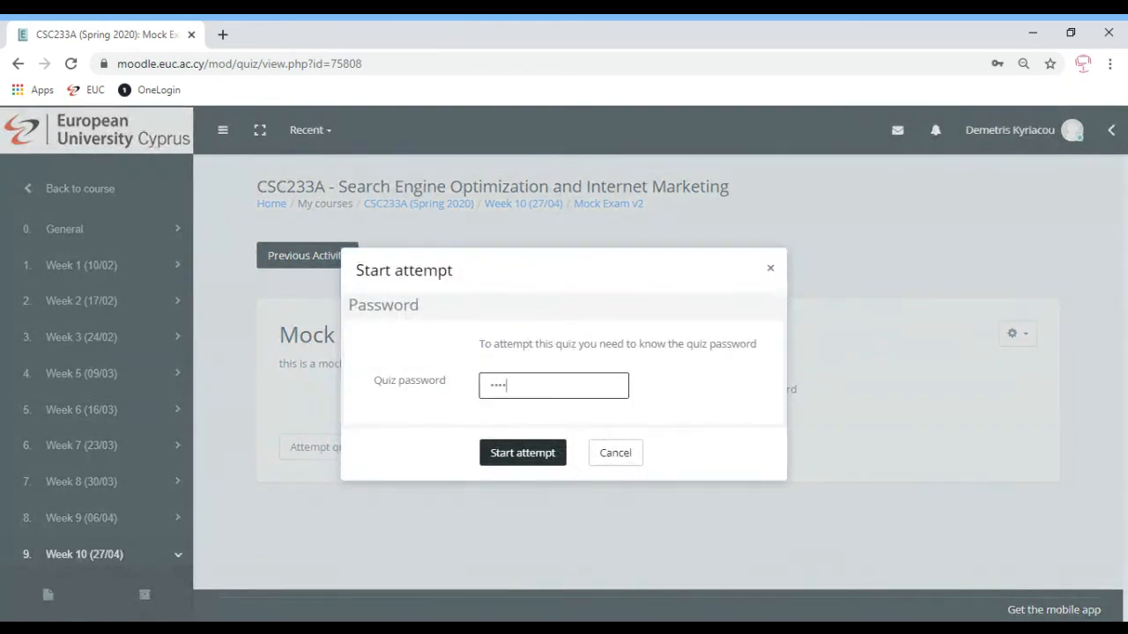
key("BackSpace")
key("BackSpace")
type("*******")
key("Return")
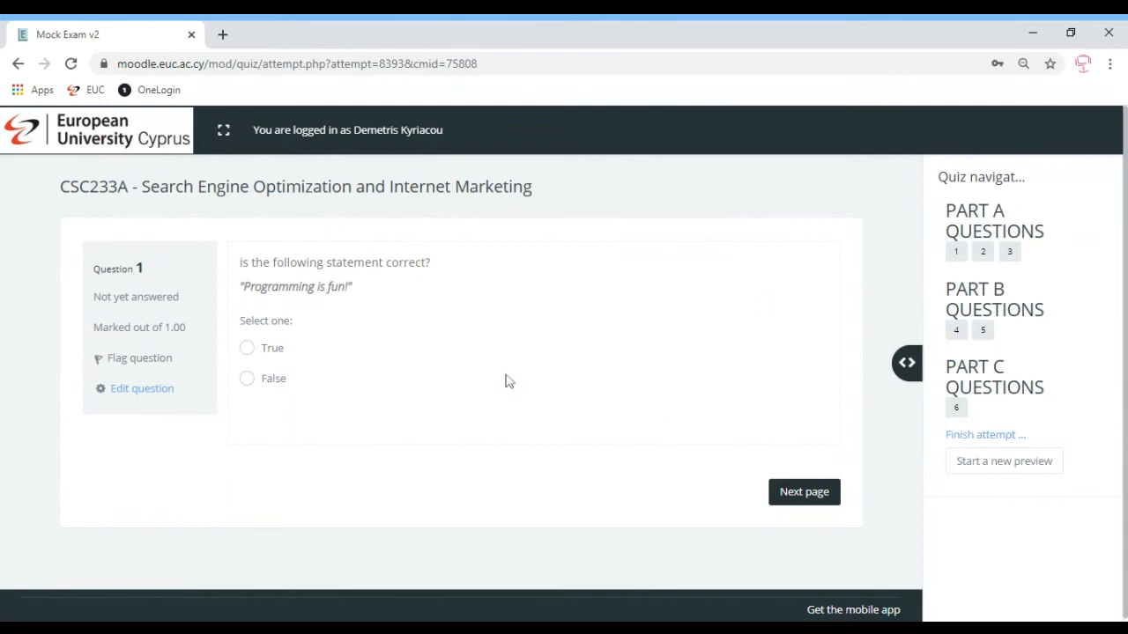
Check questions 2 and 3, including the capitals dropdown for Cyprus, then start a new preview
left_click(983, 254)
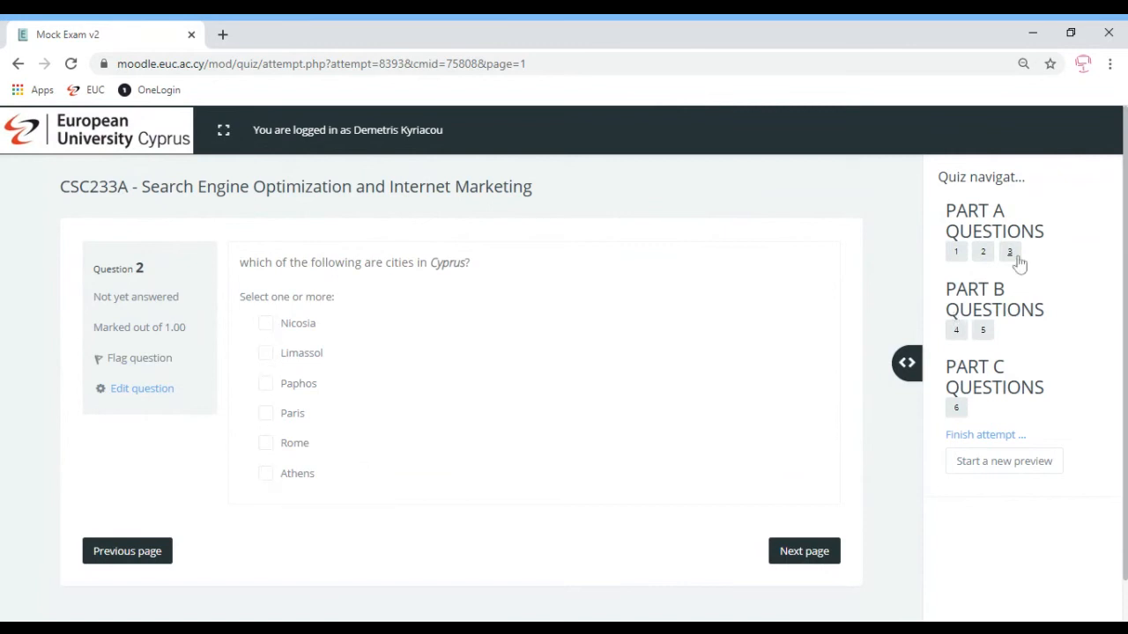
left_click(1010, 254)
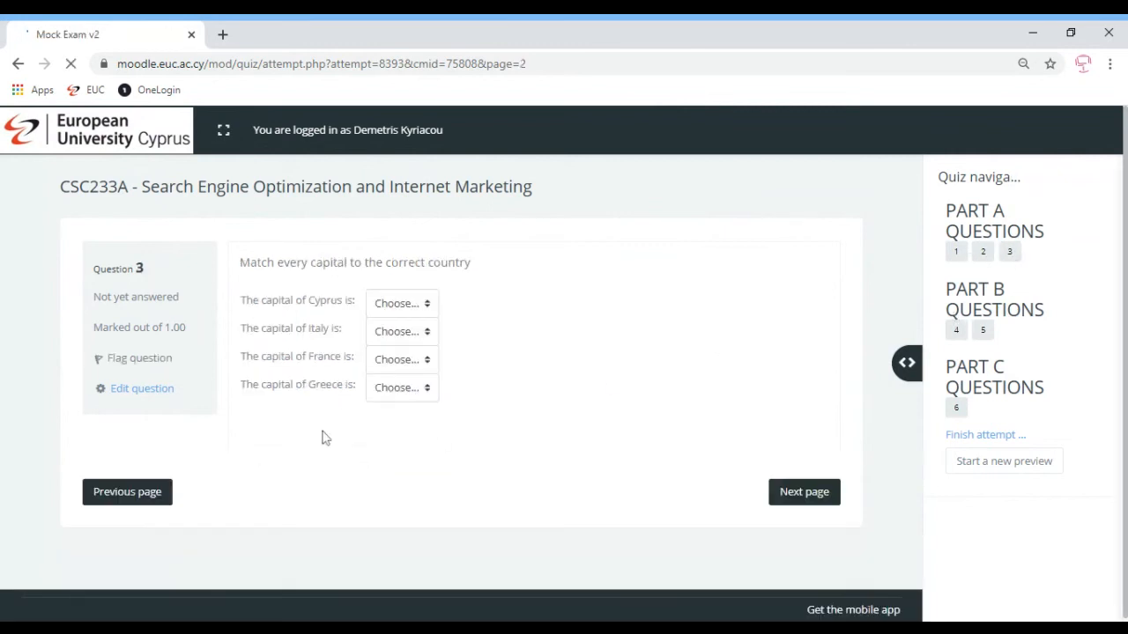
left_click(424, 304)
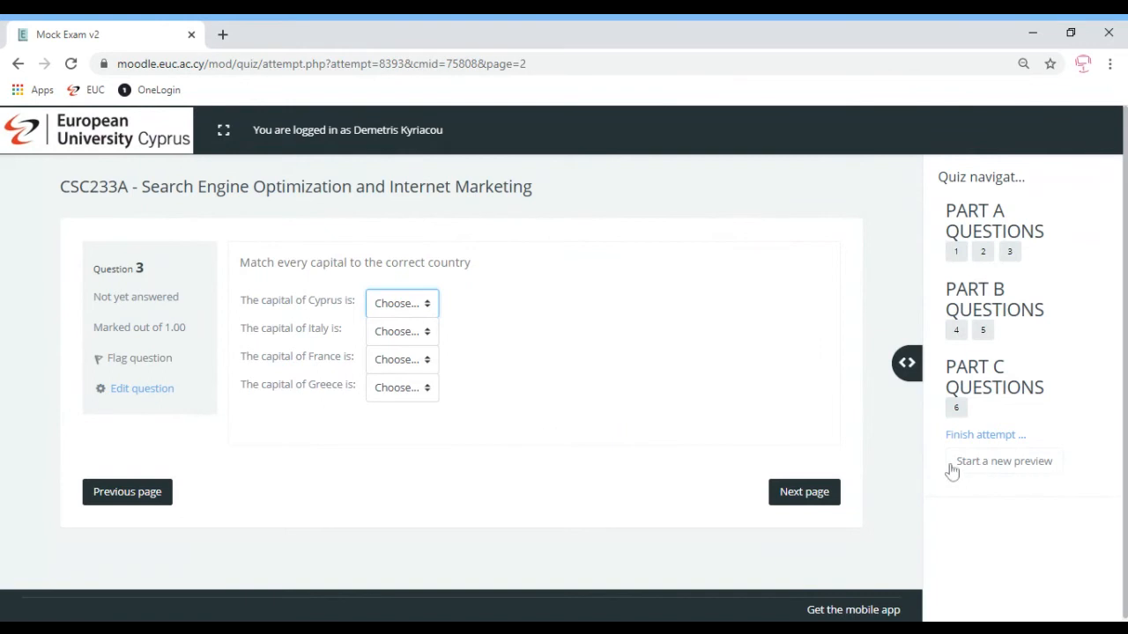
left_click(1000, 467)
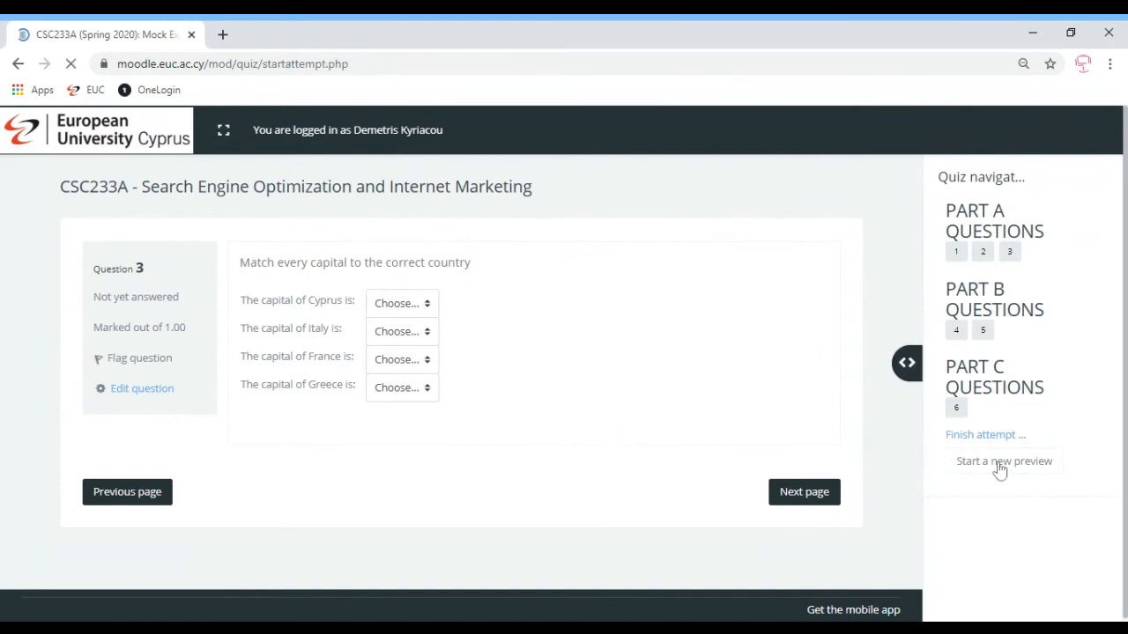
Enter the quiz password to begin the new attempt, then view questions 2, 3 and 2 again
left_click(459, 408)
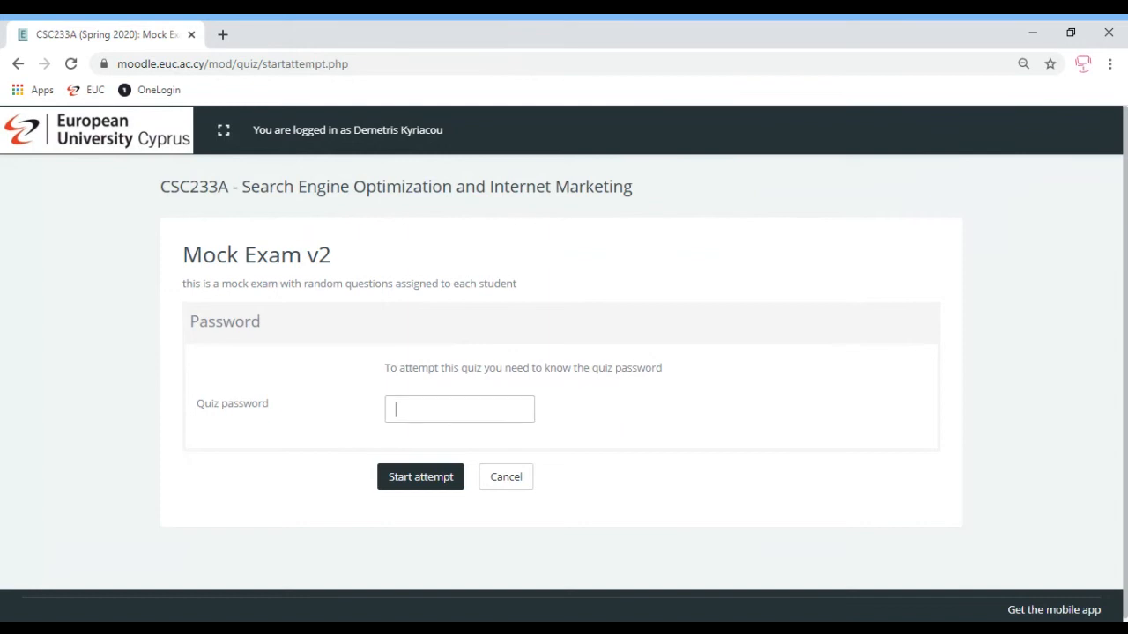
type("*******")
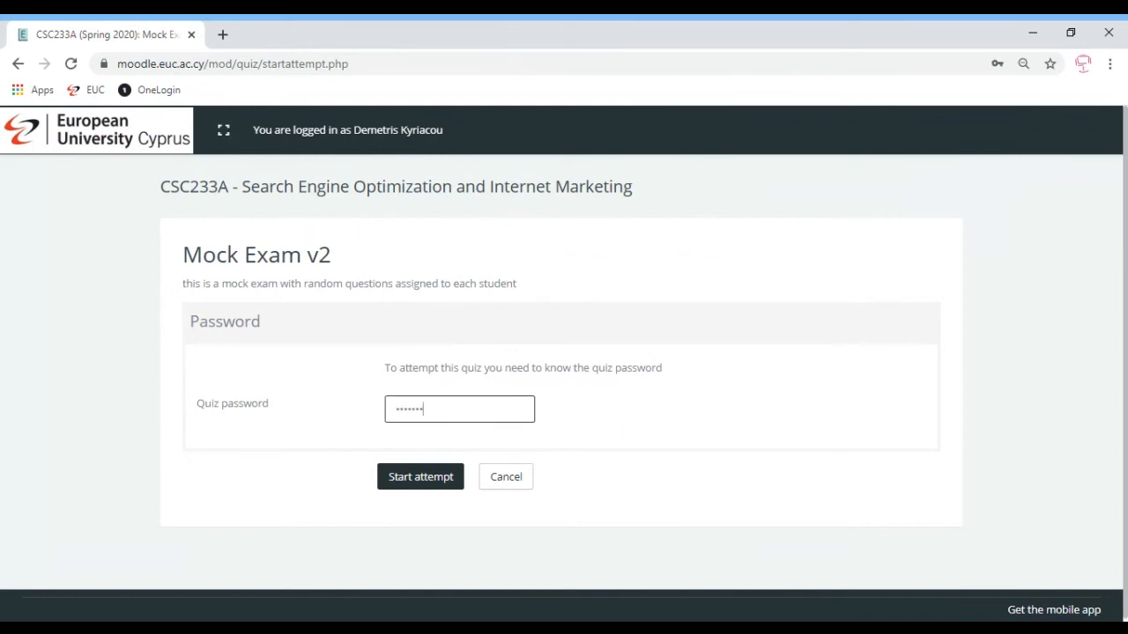
key("Return")
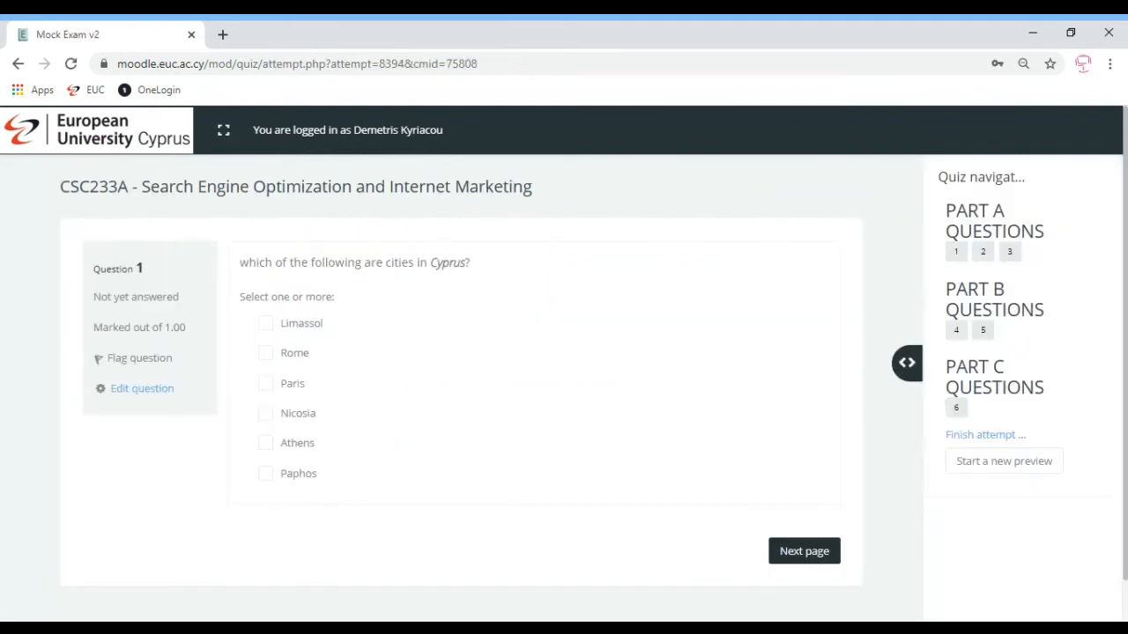
left_click(984, 254)
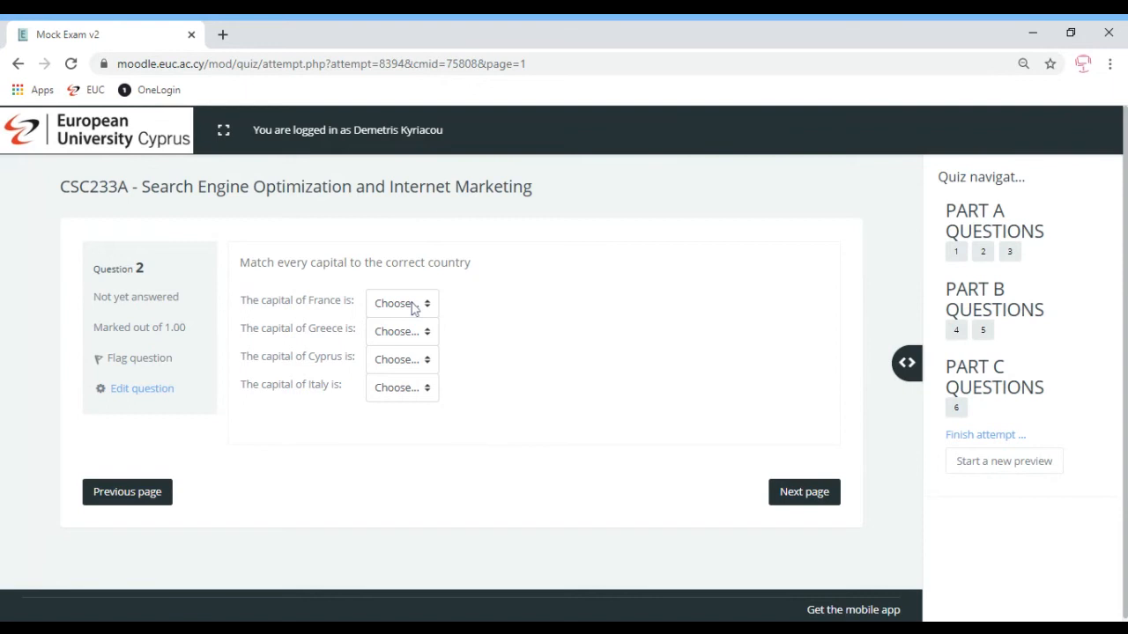
left_click(1010, 253)
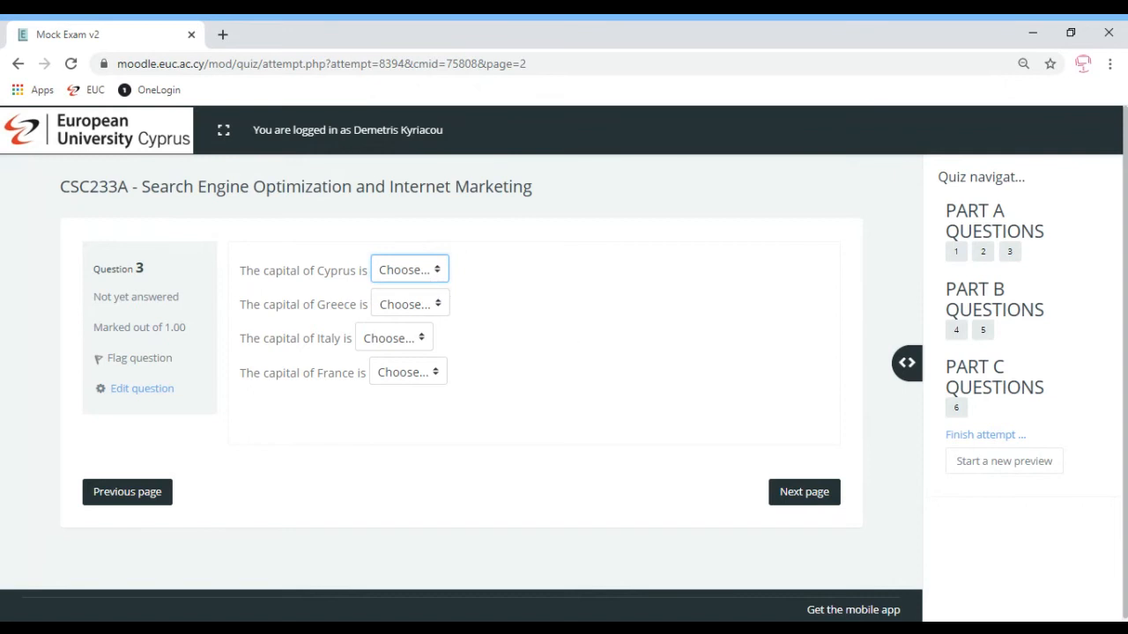
left_click(982, 251)
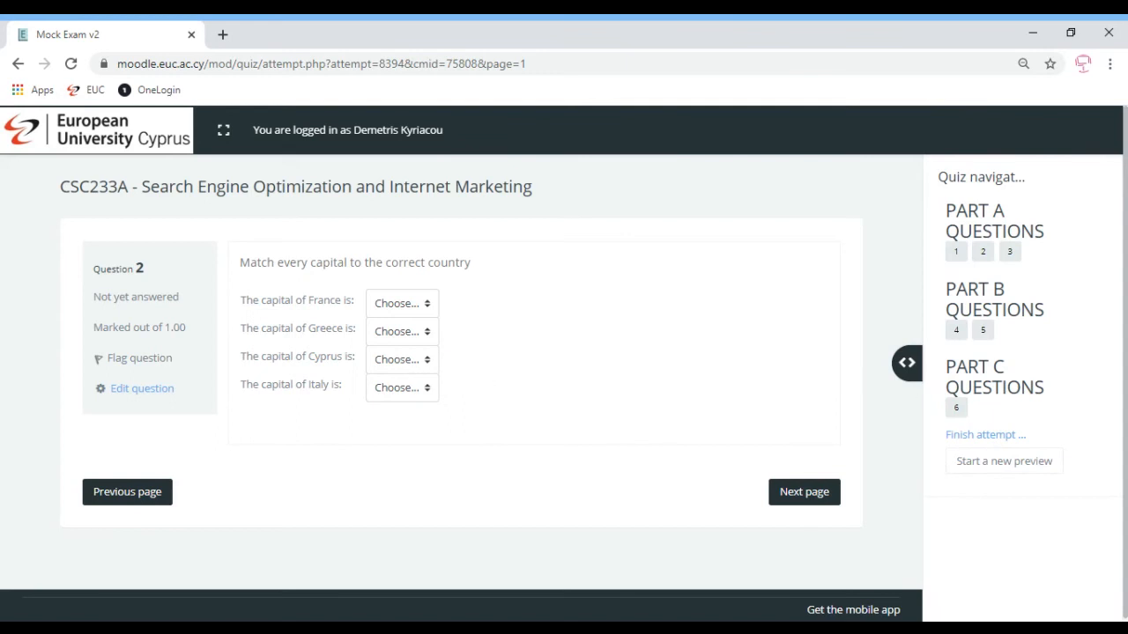
Match the capitals: Rome for France, Athens for Greece, Rome for Cyprus and Italy
left_click(817, 495)
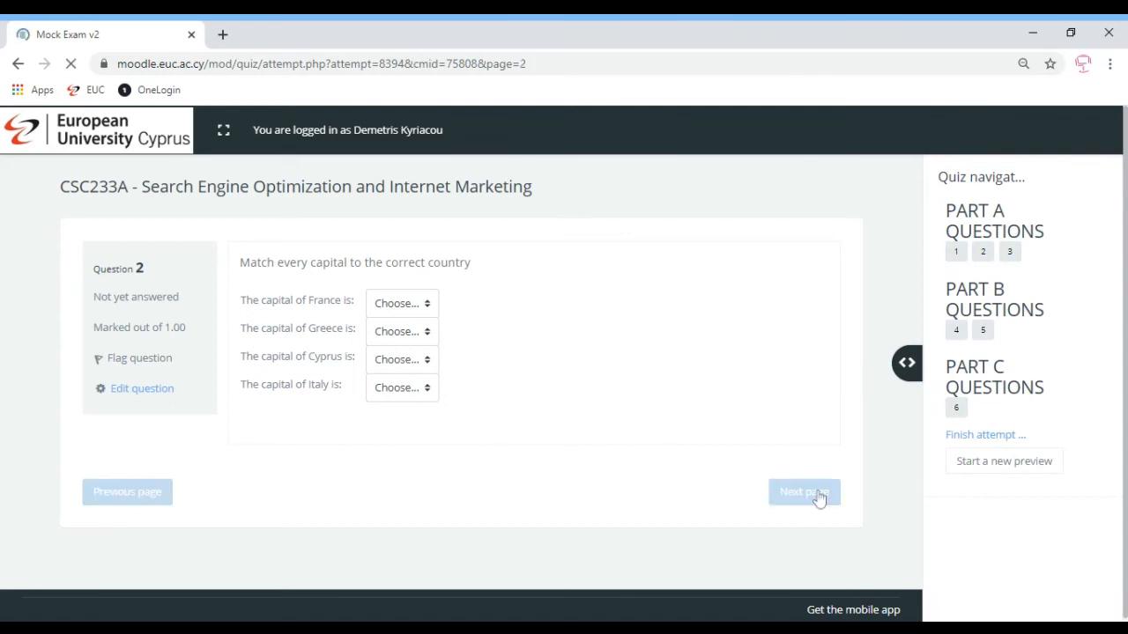
left_click(128, 495)
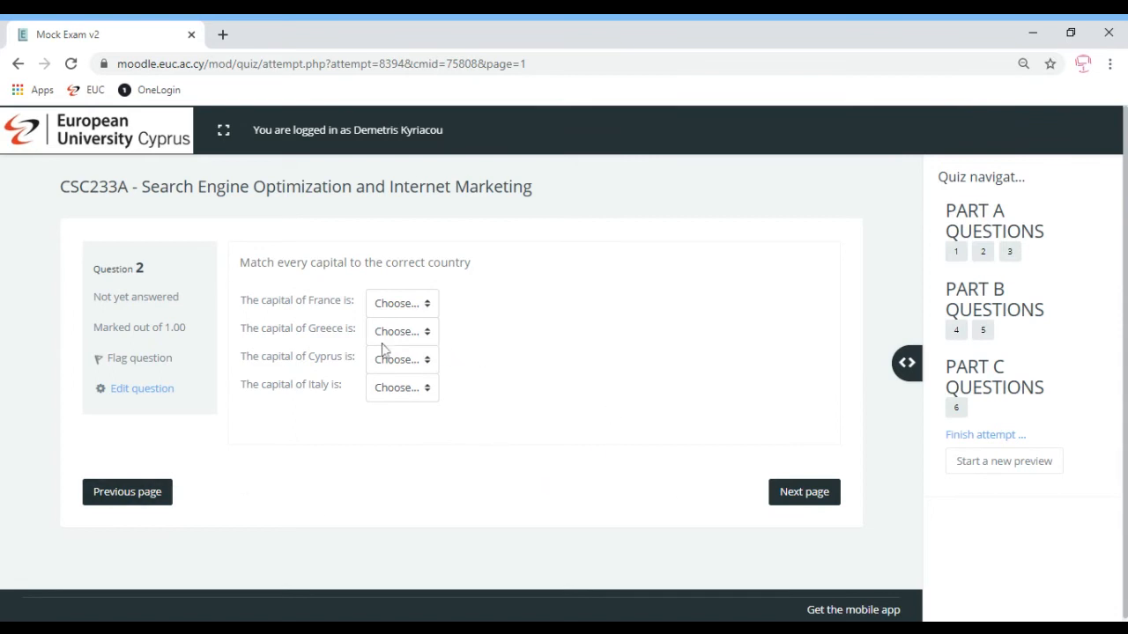
left_click(420, 315)
left_click(412, 348)
left_click(413, 344)
left_click(403, 392)
left_click(404, 371)
left_click(404, 375)
left_click(399, 394)
left_click(396, 407)
Recheck question 2, flag it for review, and jump to question 5
left_click(798, 507)
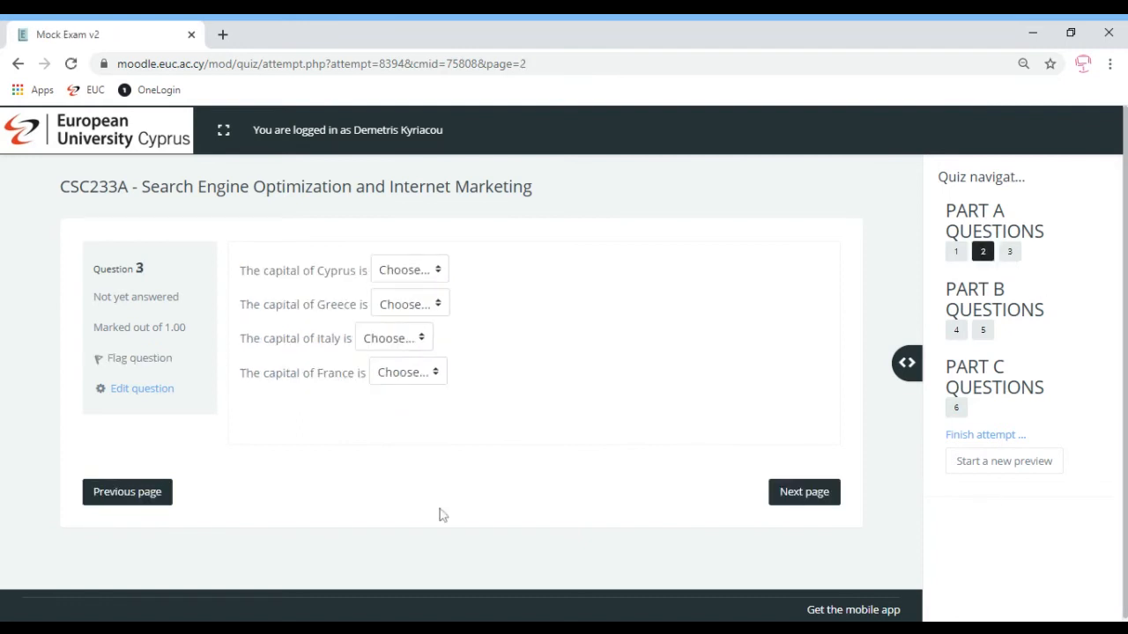
left_click(129, 493)
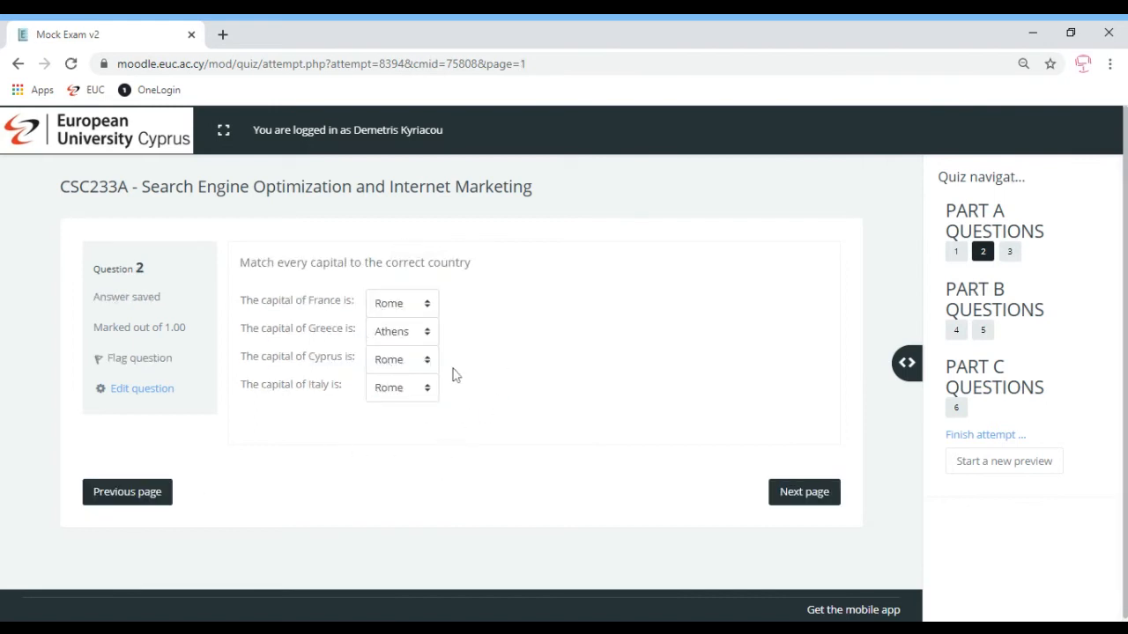
left_click(128, 366)
left_click(983, 332)
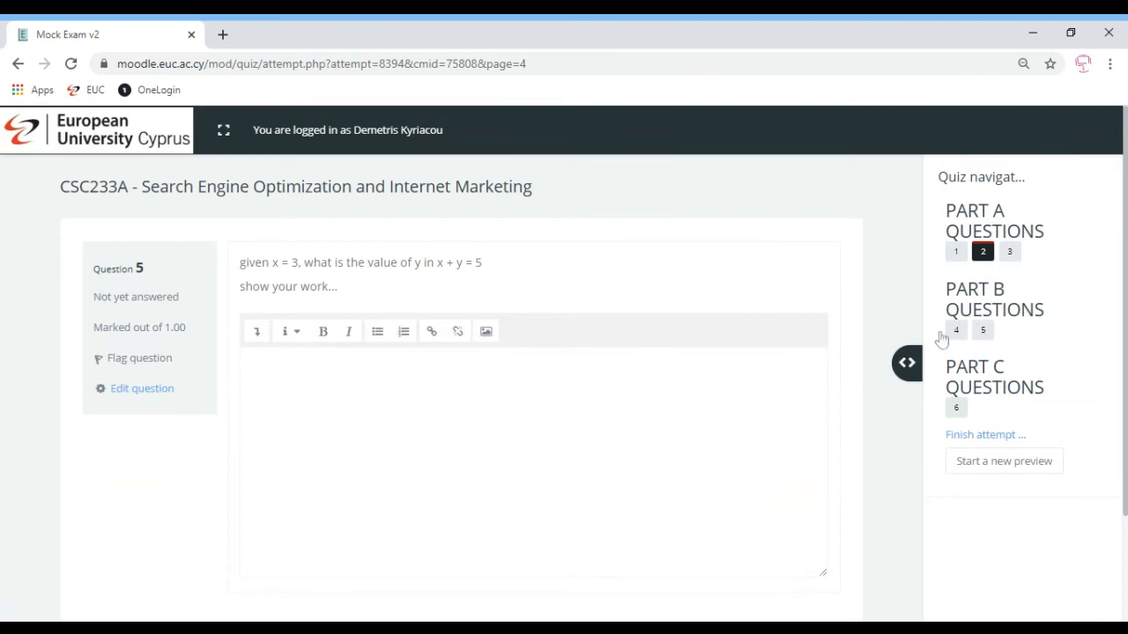
Write 'bla bla bla' as the essay answer to question 5
left_click(264, 367)
type("bla bla bla")
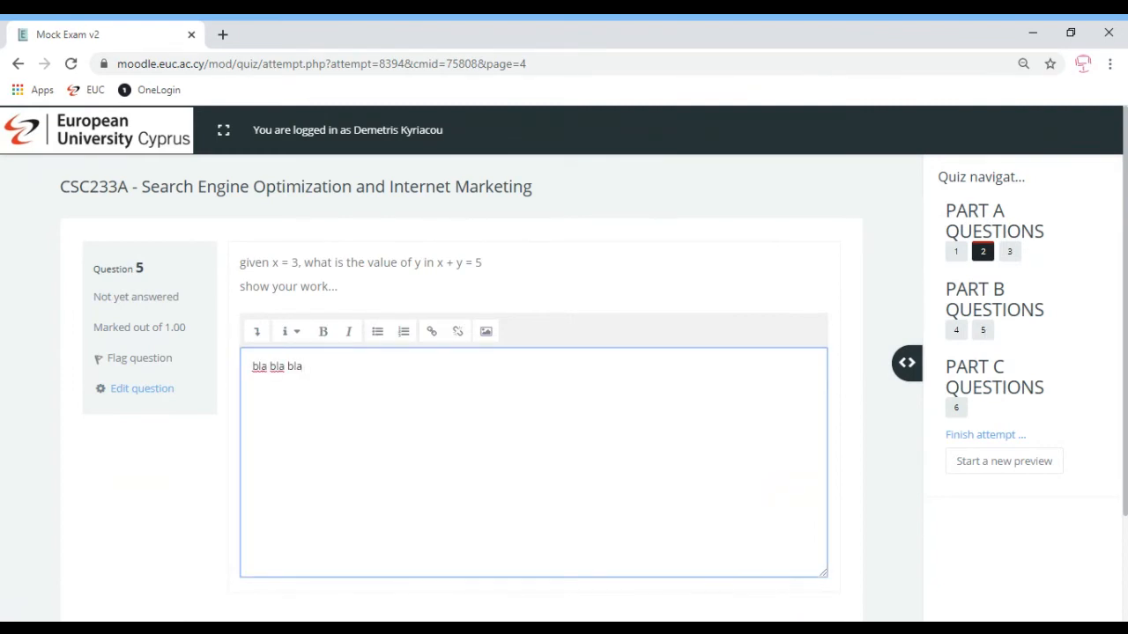
key("ctrl+a")
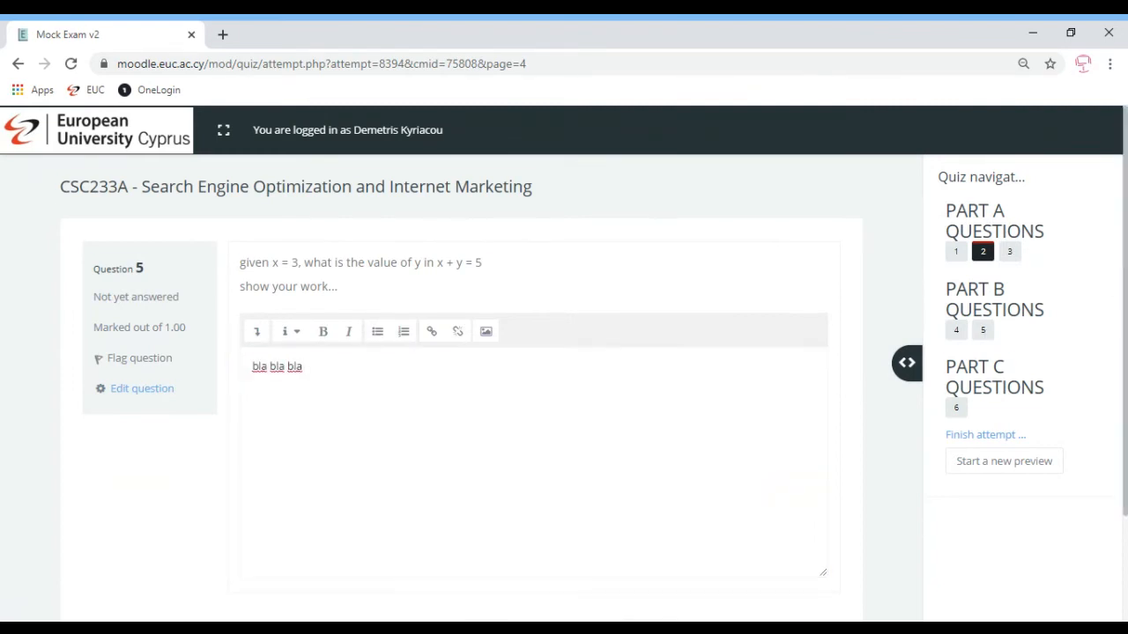
key("ctrl+a")
scroll(564, 370, "down", 1)
left_click(367, 519)
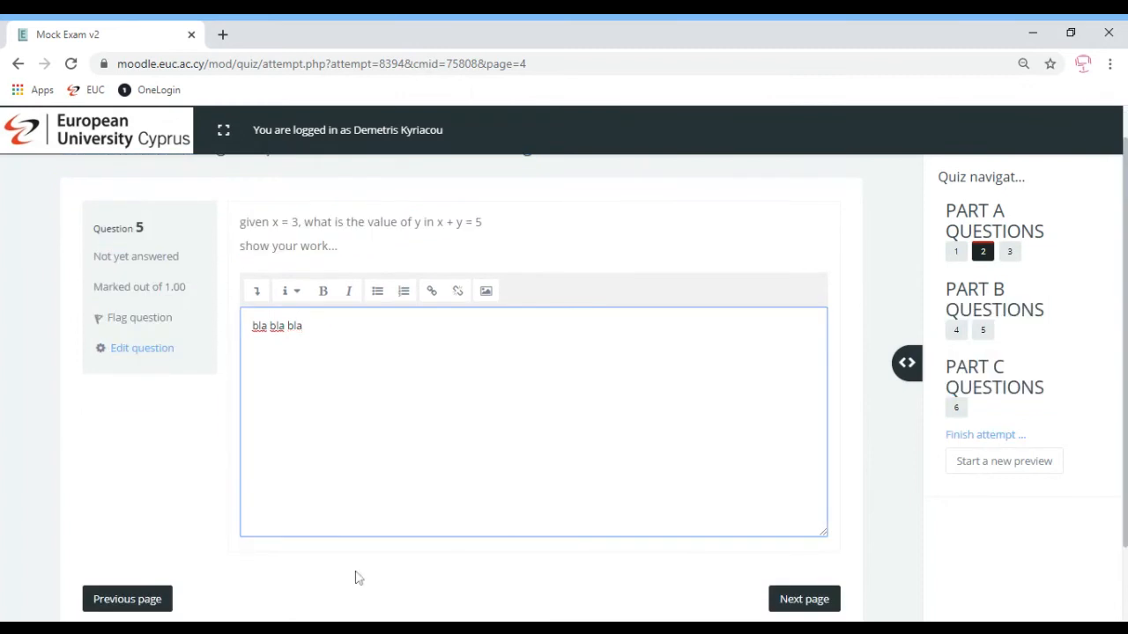
Page back to question 4, forward to question 5, then jump to question 4
left_click(145, 602)
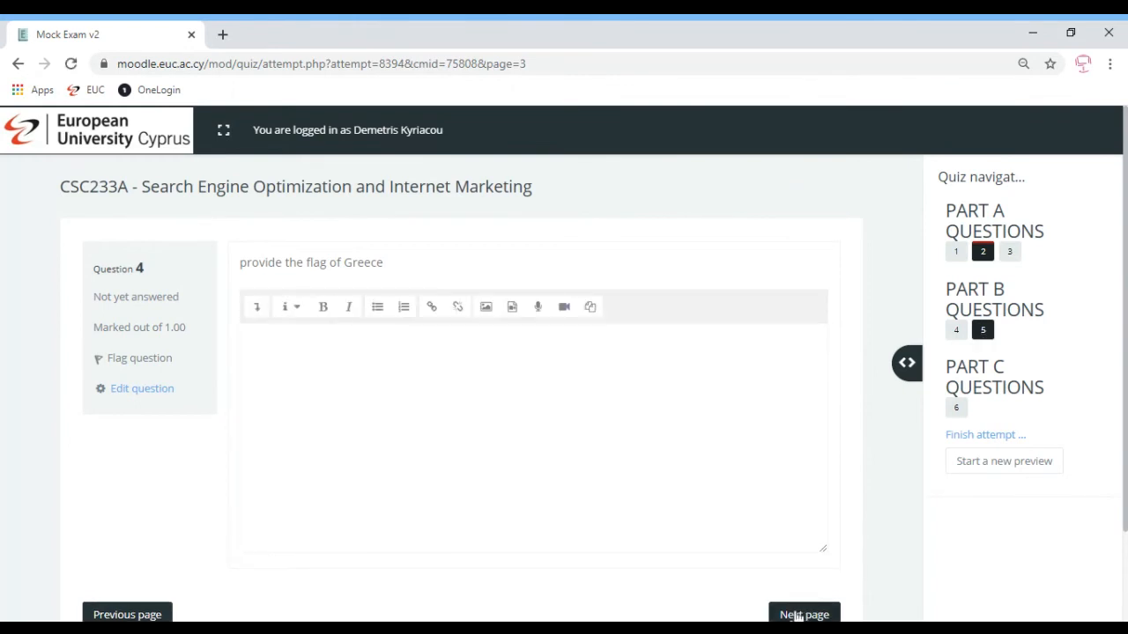
left_click(797, 615)
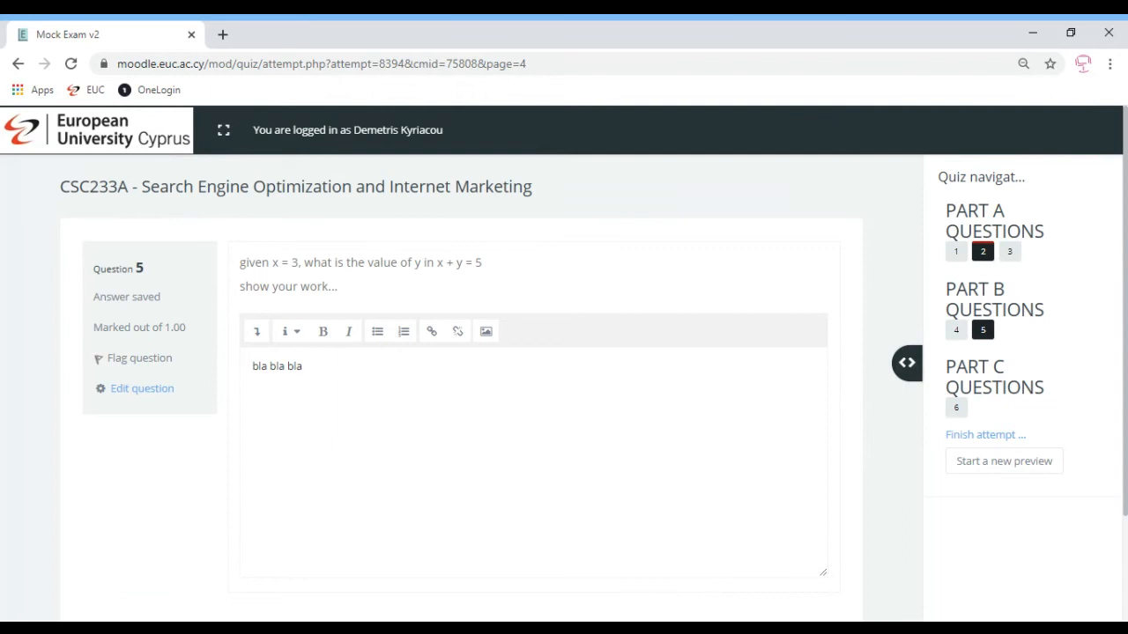
left_click(956, 332)
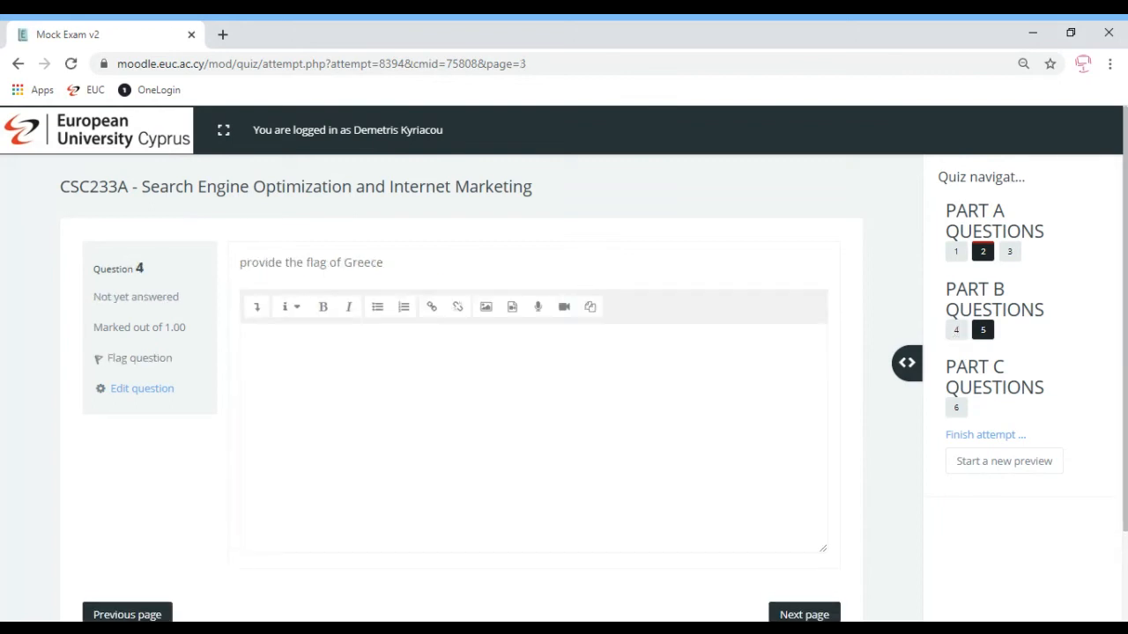
left_click(957, 252)
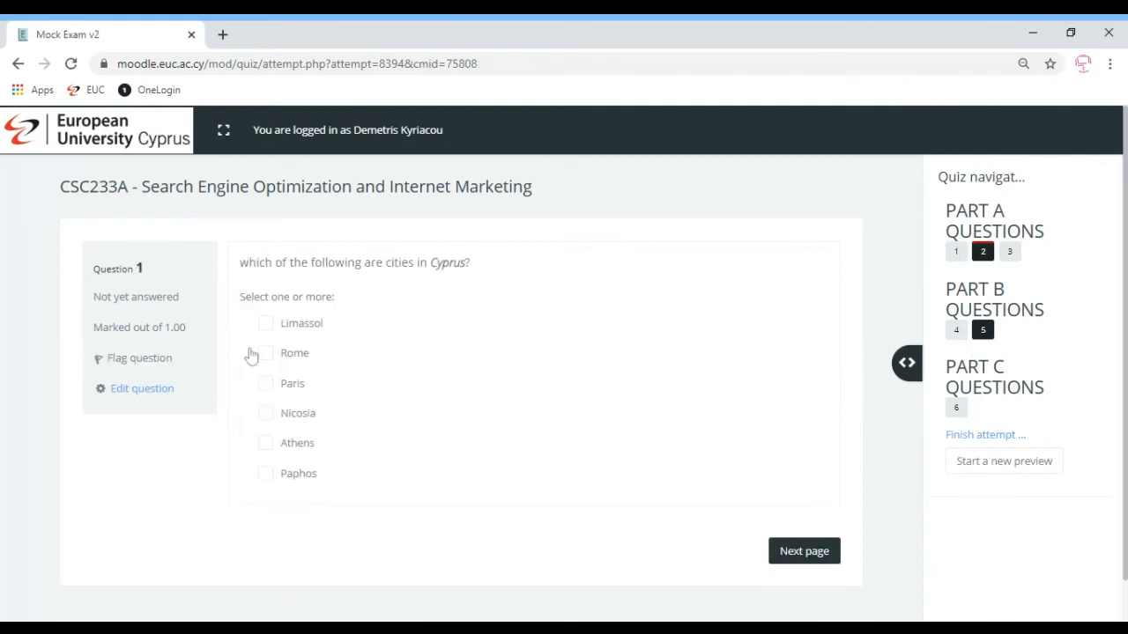
left_click(264, 324)
left_click(266, 355)
left_click(956, 331)
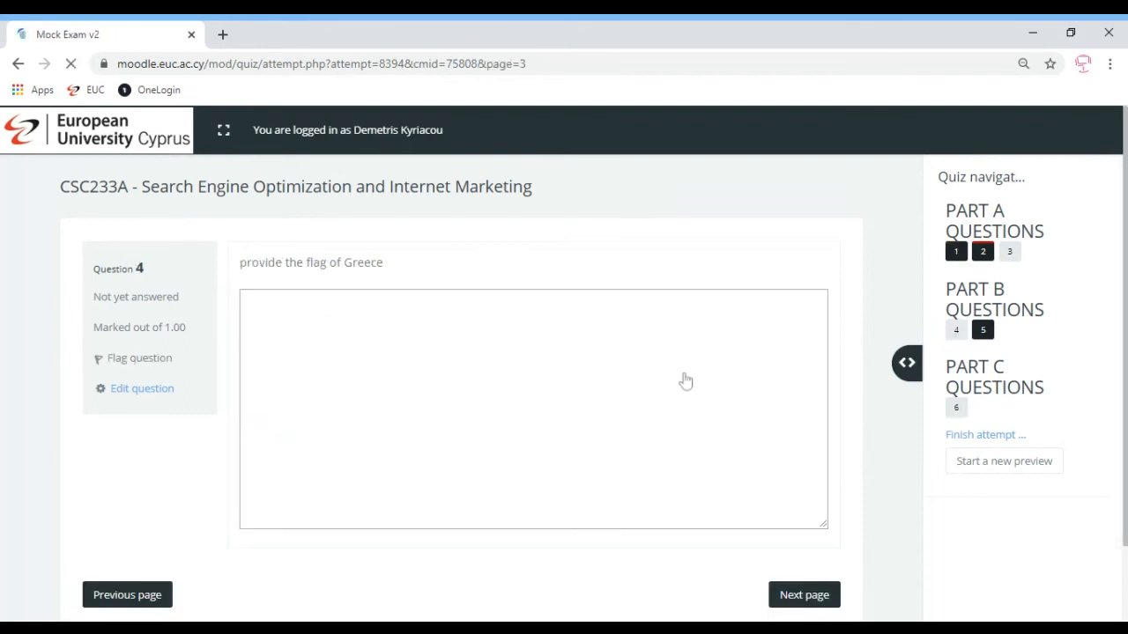
left_click(956, 252)
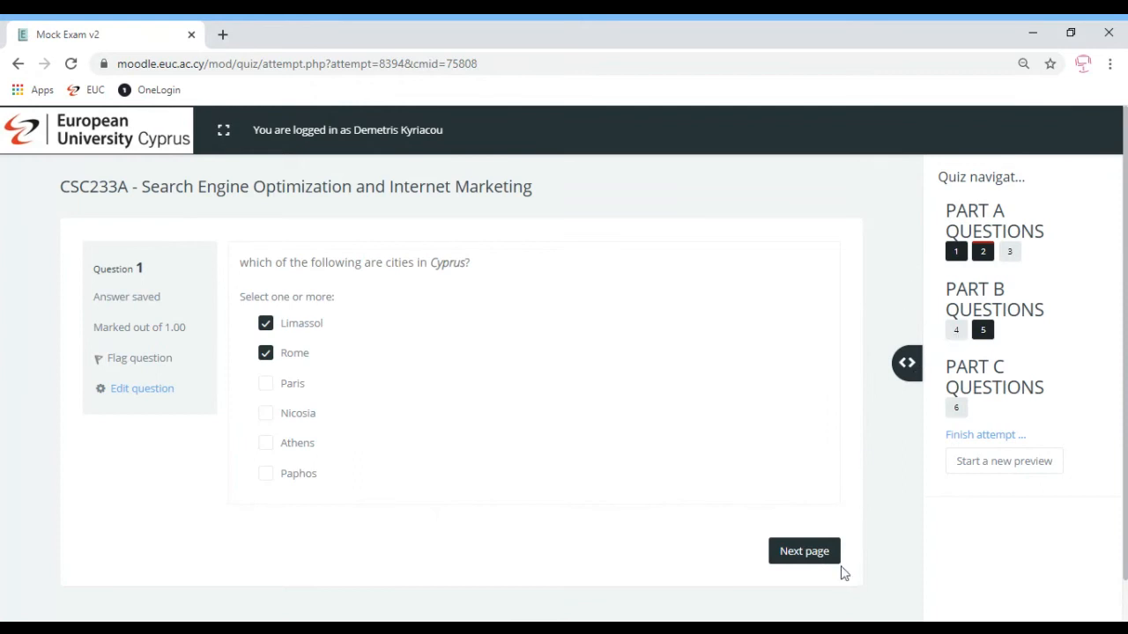
left_click(956, 330)
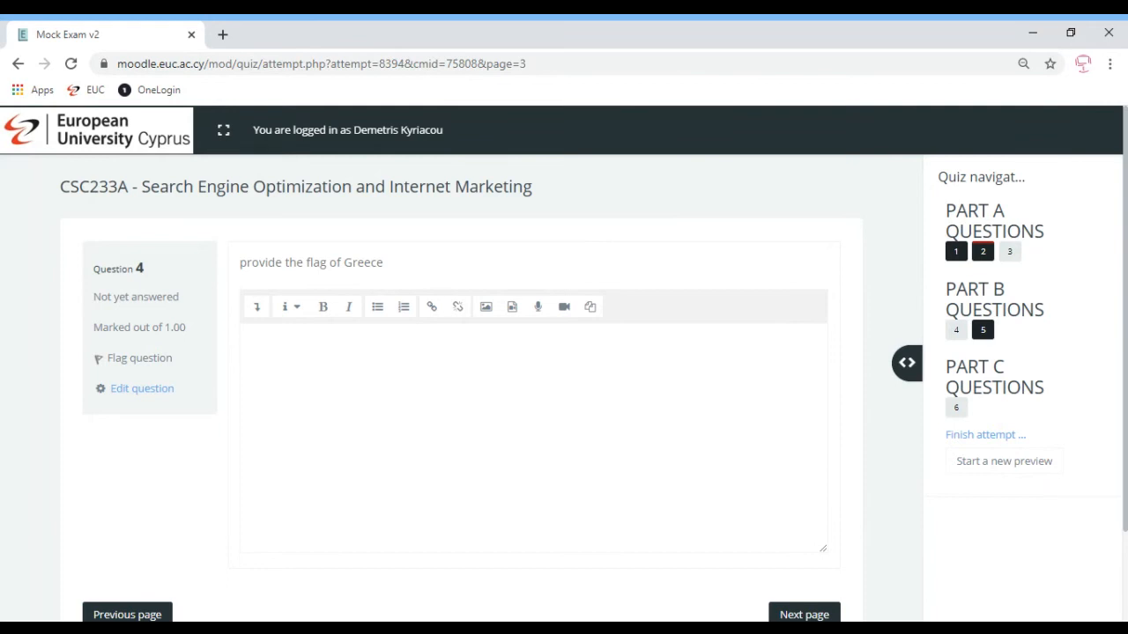
left_click(956, 252)
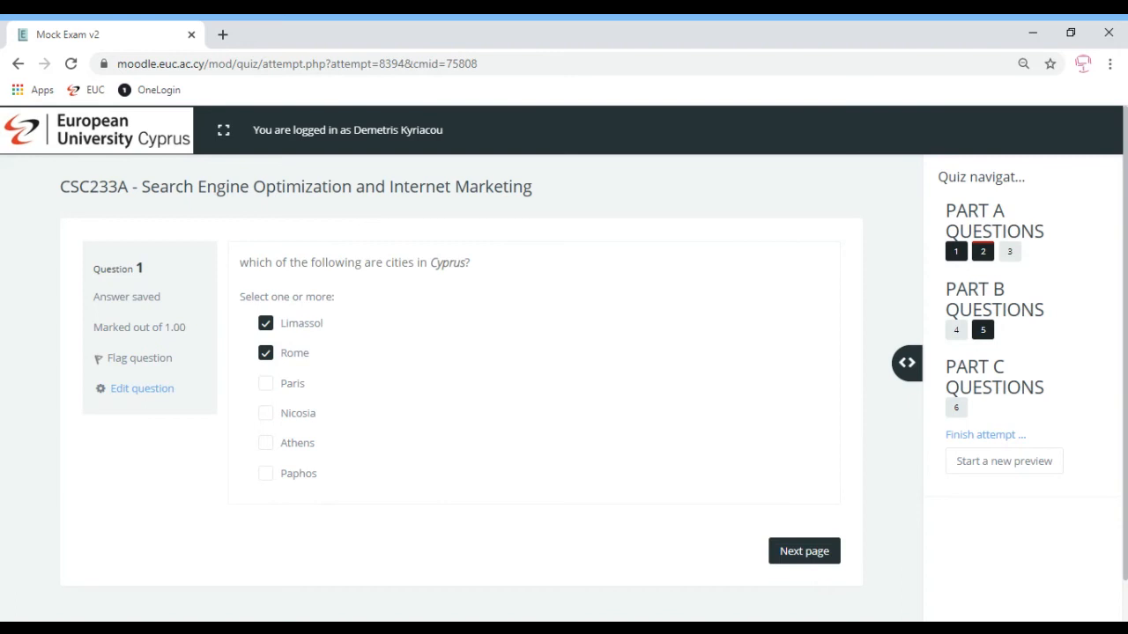
Finish the attempt to view its summary, then go back to question 4
left_click(988, 437)
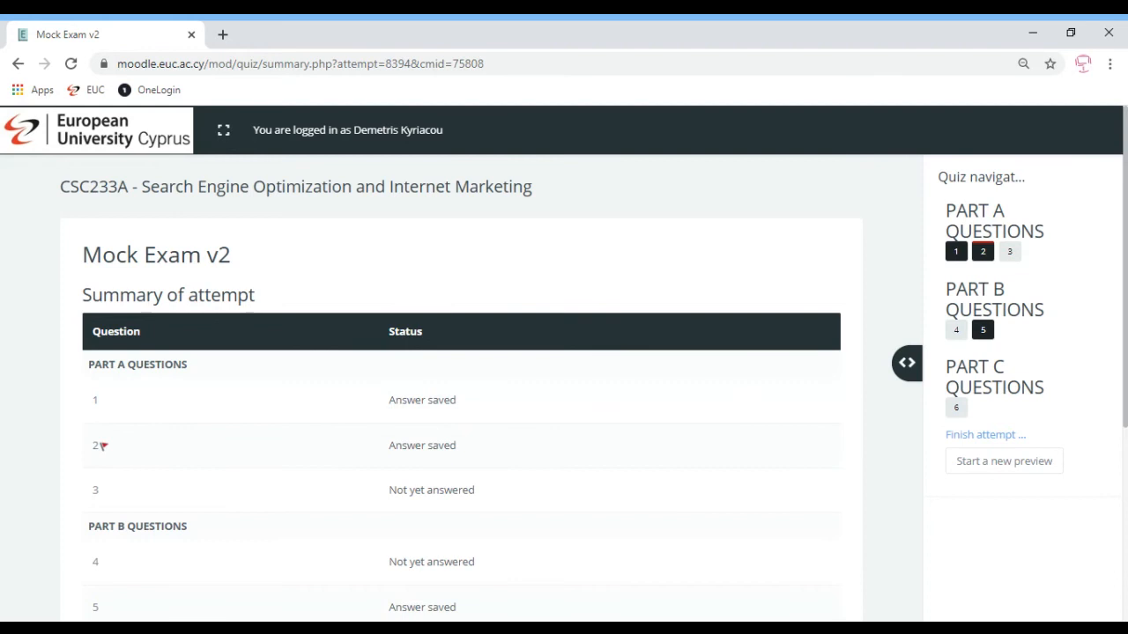
scroll(1125, 253, "down", 4)
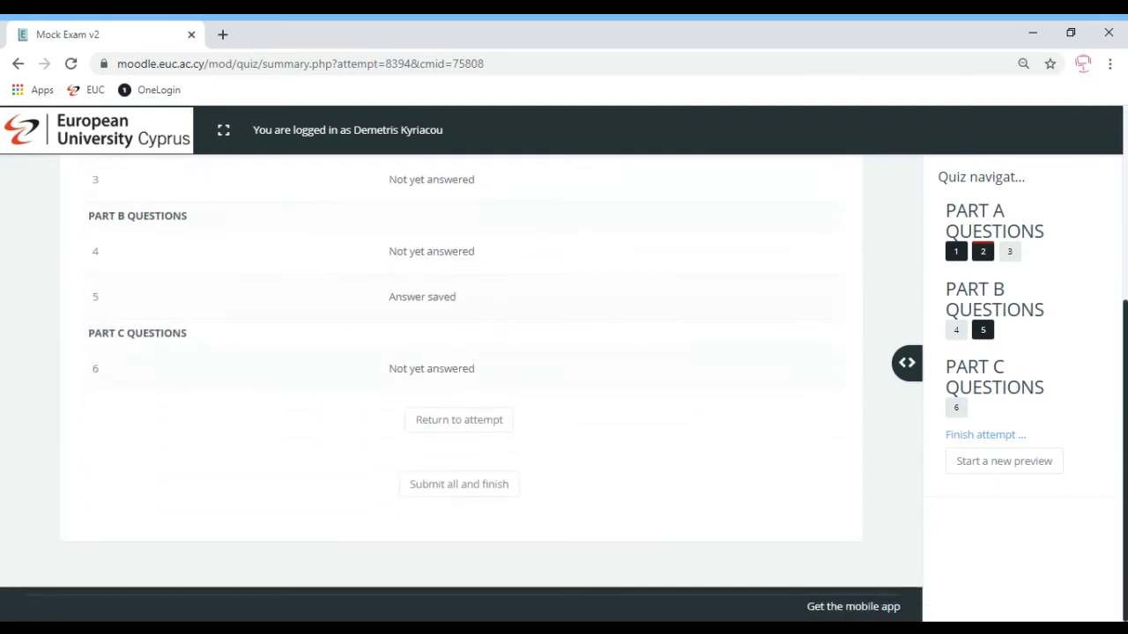
left_click(96, 255)
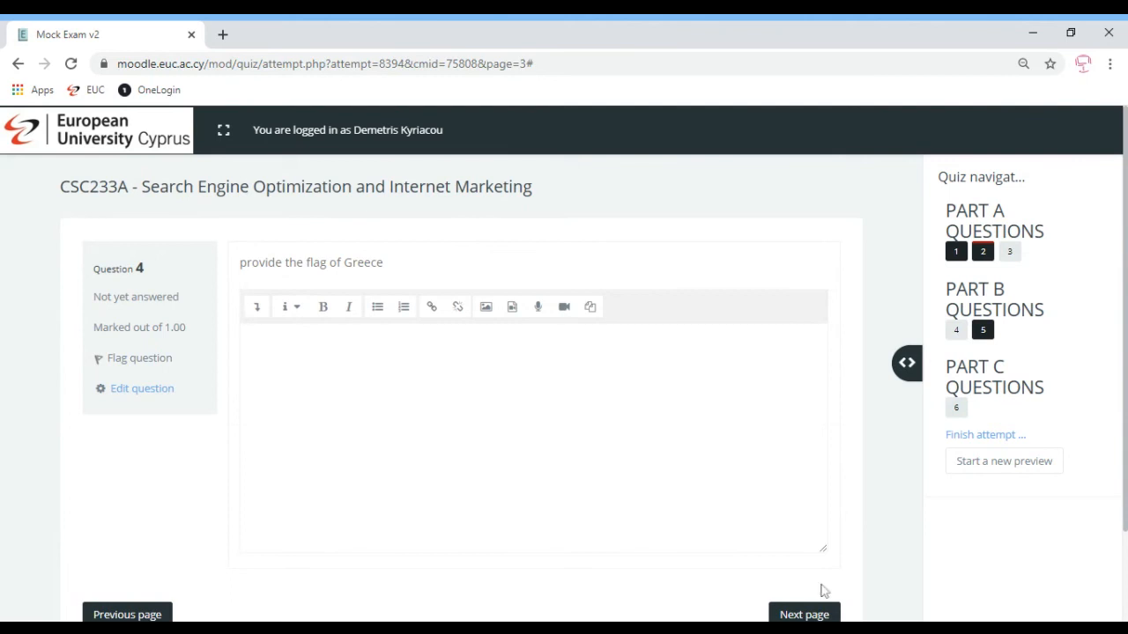
Page through questions 5 and 6 of the Mock Exam v2 preview to reach the attempt summary
left_click(805, 614)
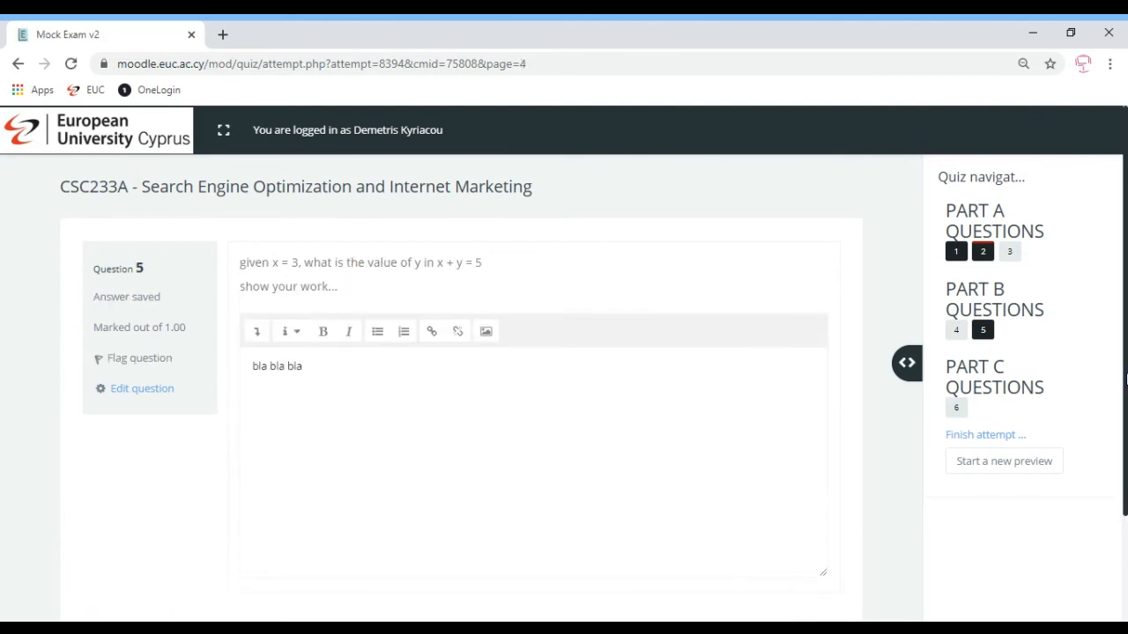
scroll(1125, 348, "down", 2)
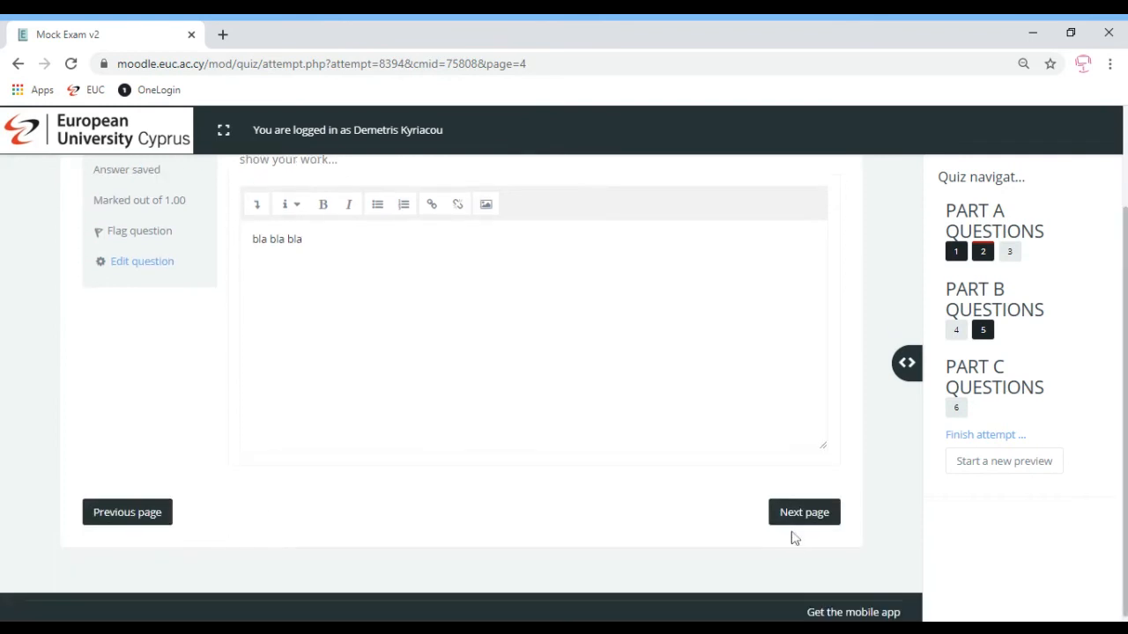
left_click(807, 515)
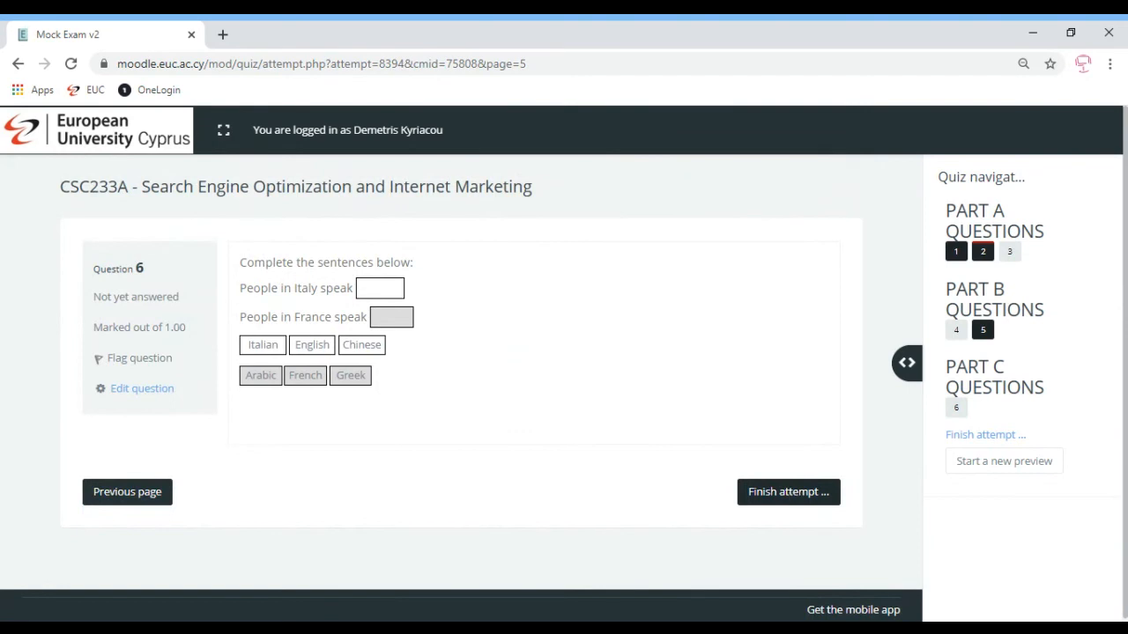
left_click(788, 501)
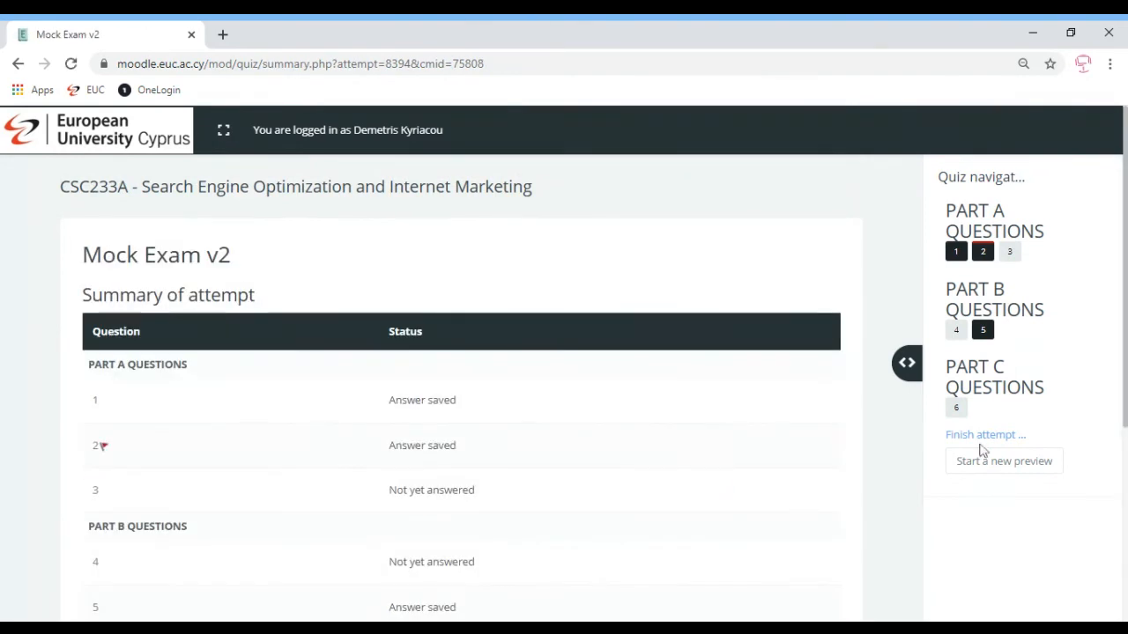
Submit all answers of the Mock Exam v2 preview, confirm, and finish the review
scroll(1069, 576, "down", 3)
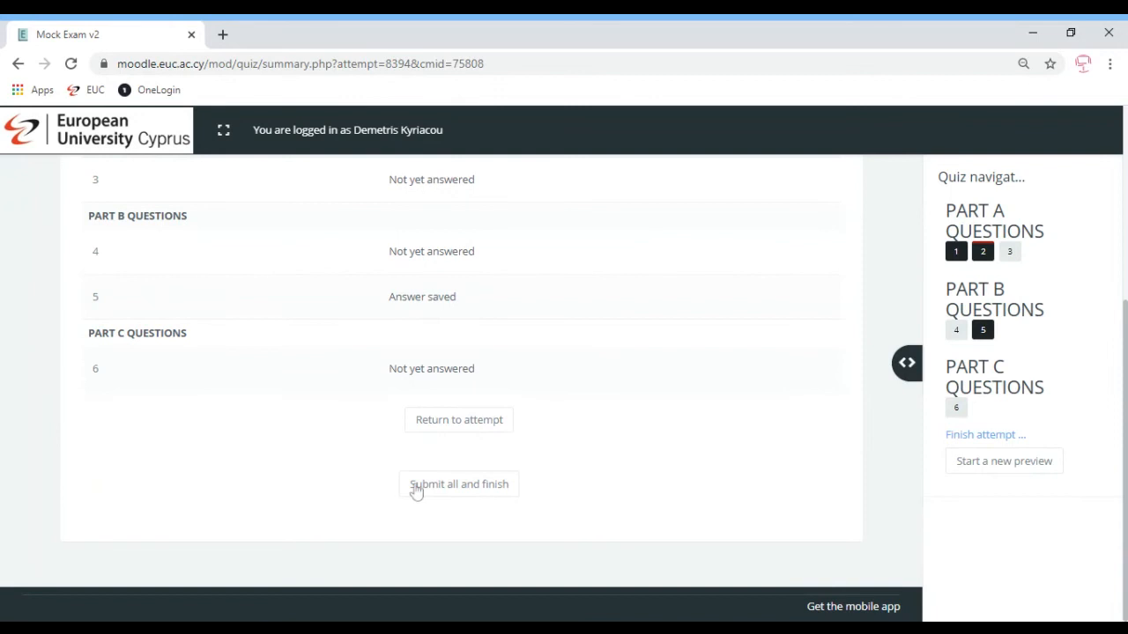
left_click(470, 492)
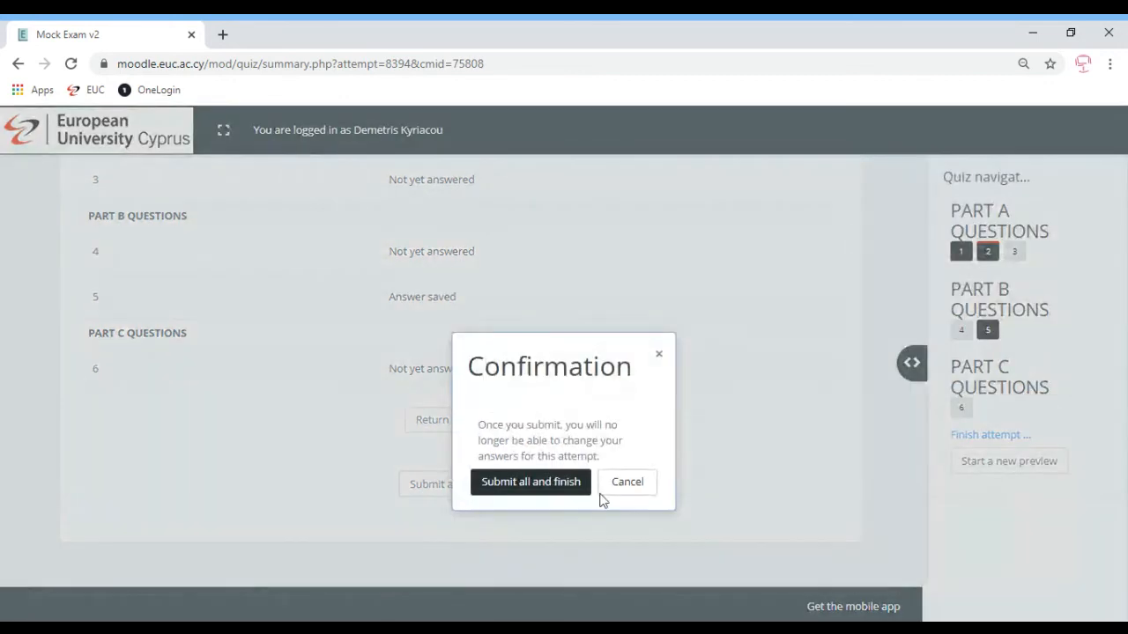
left_click(533, 487)
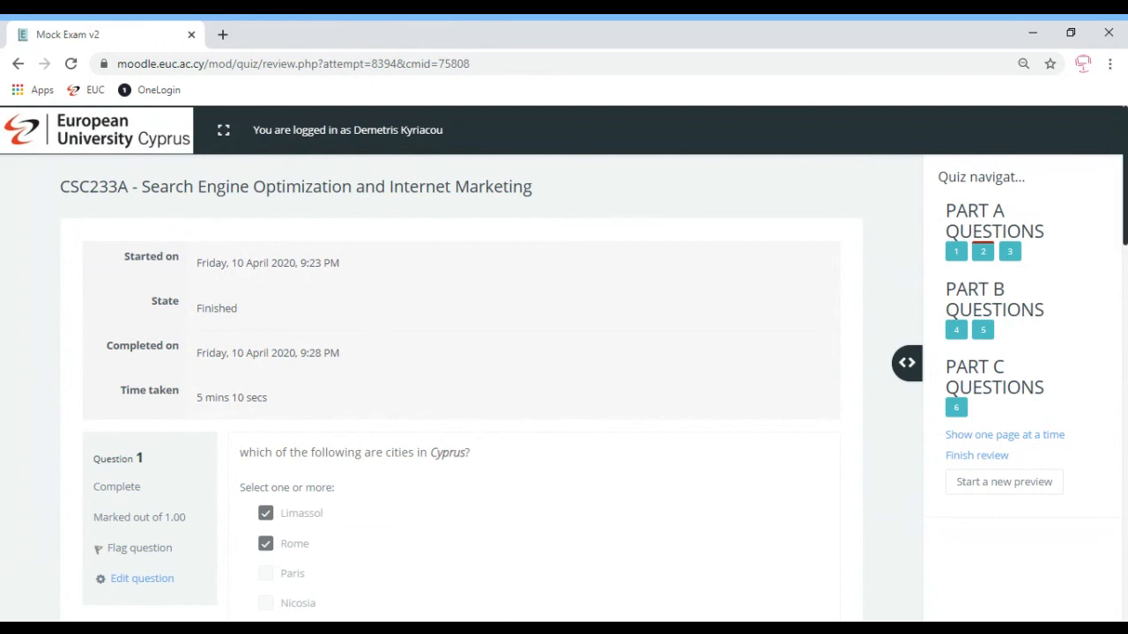
left_click_drag(1124, 177, 1124, 539)
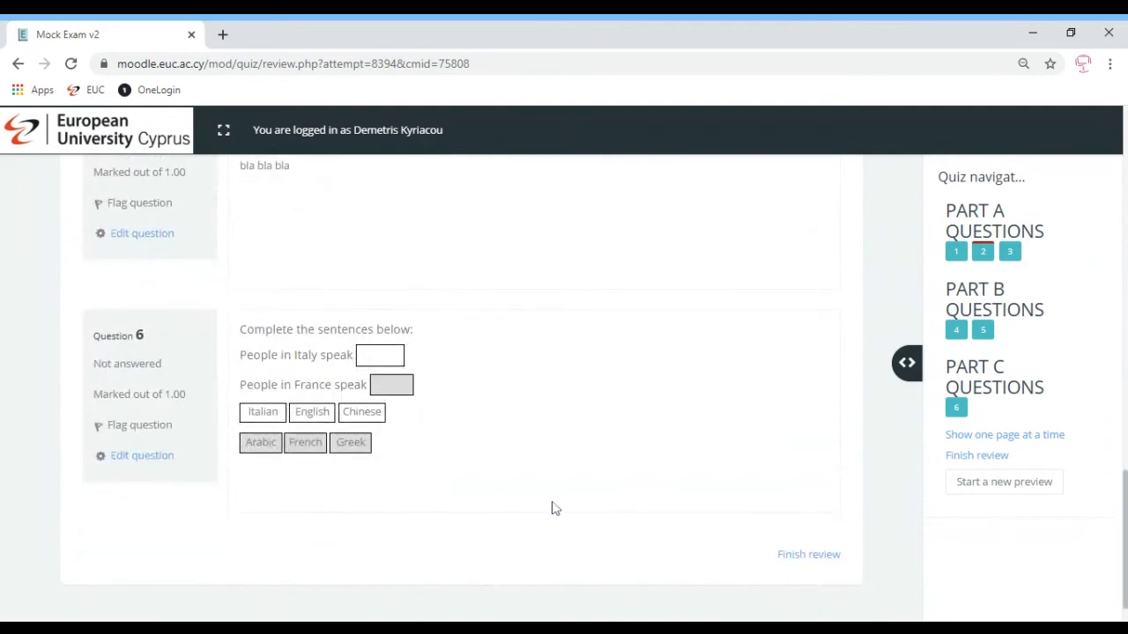
left_click(812, 557)
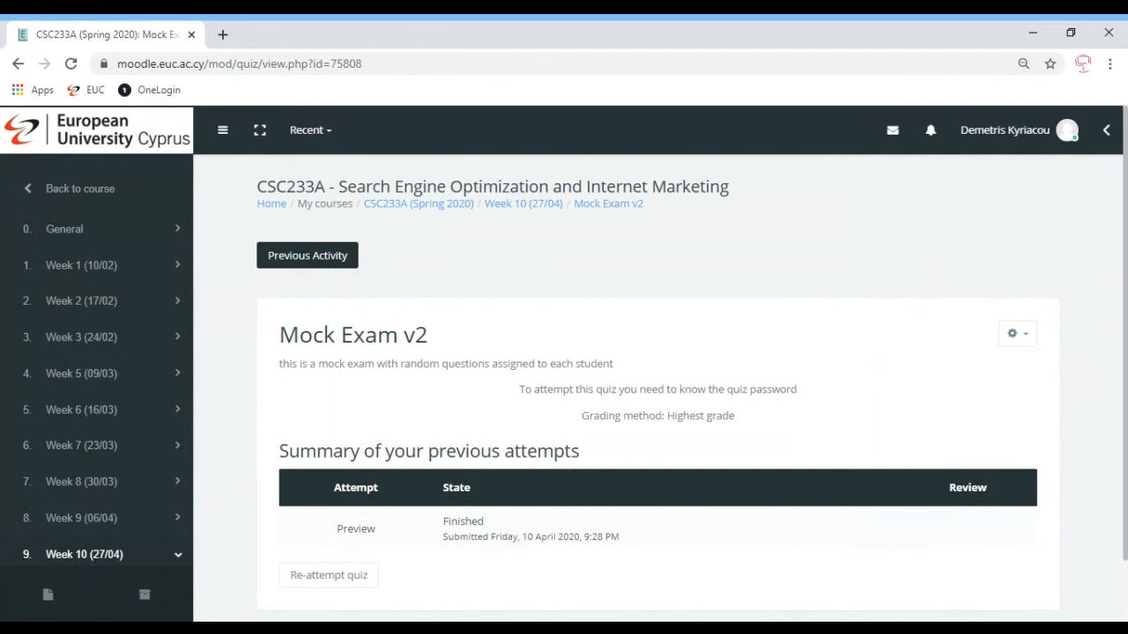
Open Mock Exam v2's settings and expand Extra restrictions, Overall feedback and Common module settings
left_click(1018, 333)
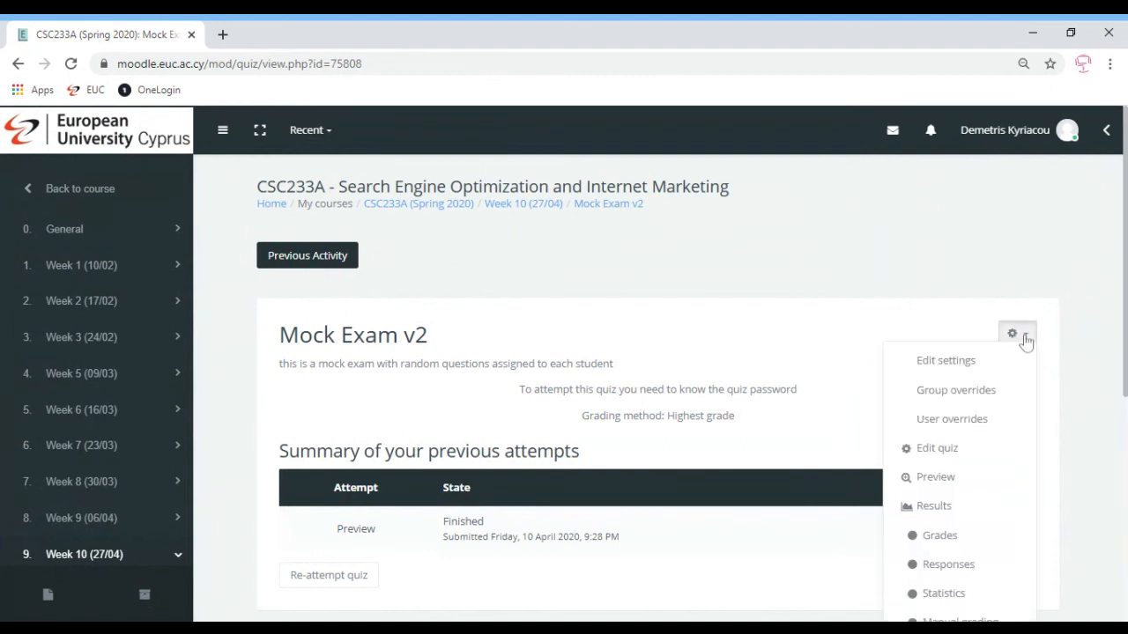
left_click(962, 369)
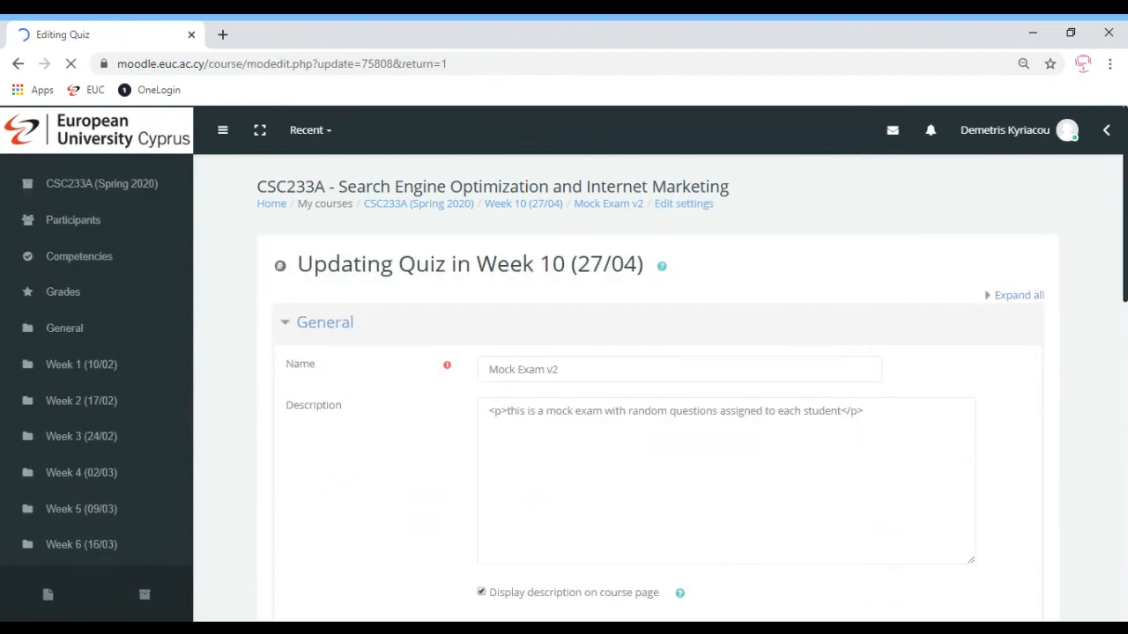
scroll(962, 369, "down", 3)
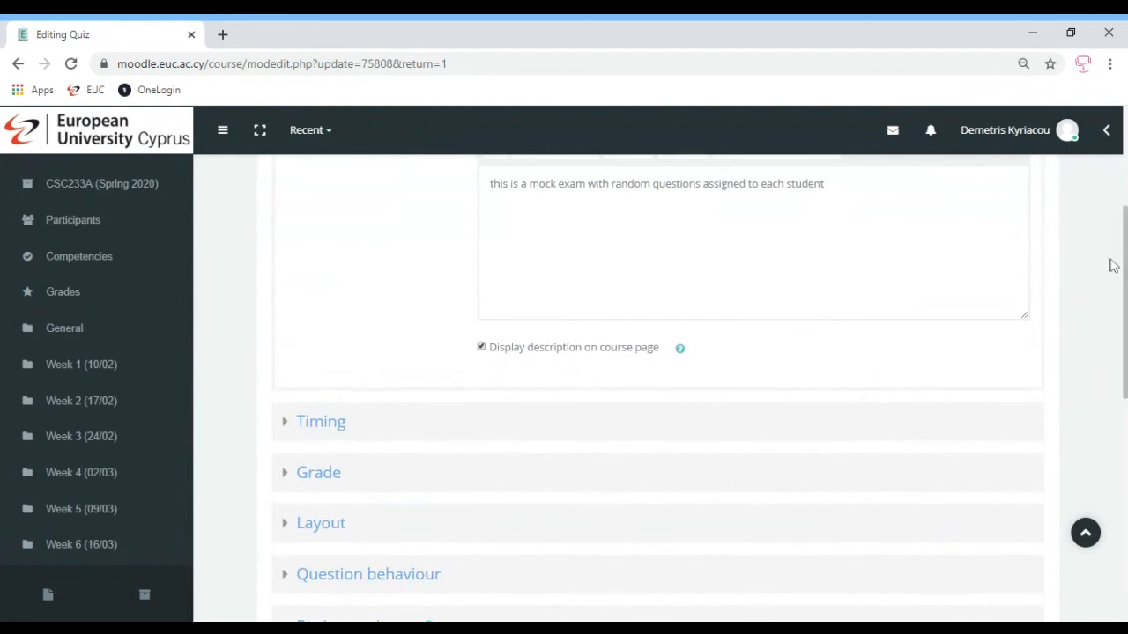
scroll(1125, 255, "down", 4)
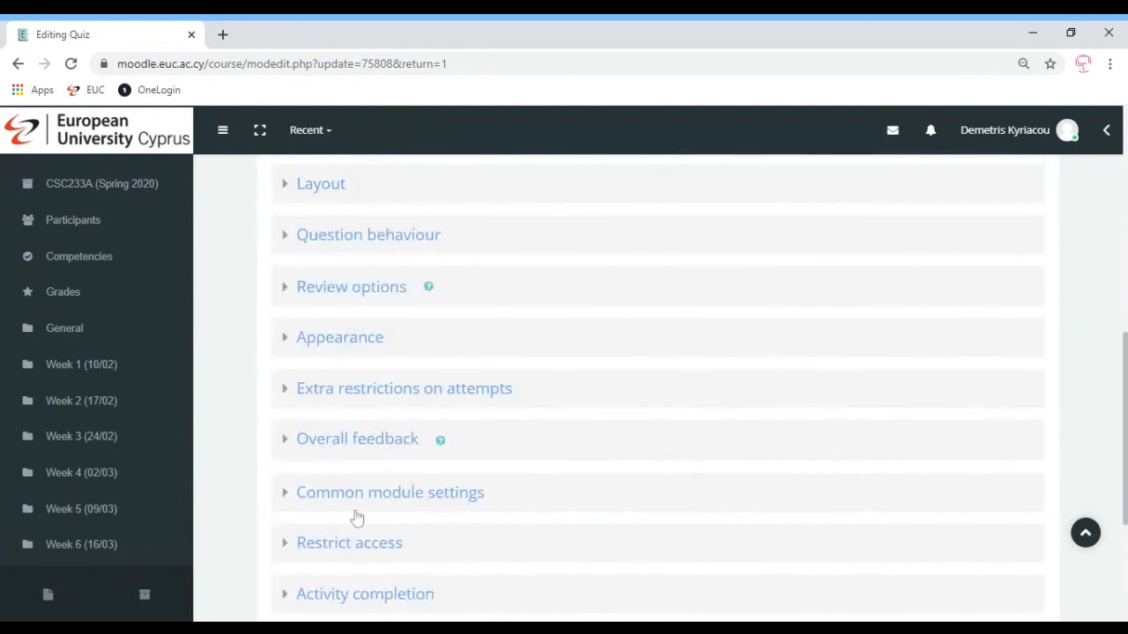
left_click(379, 394)
left_click(315, 471)
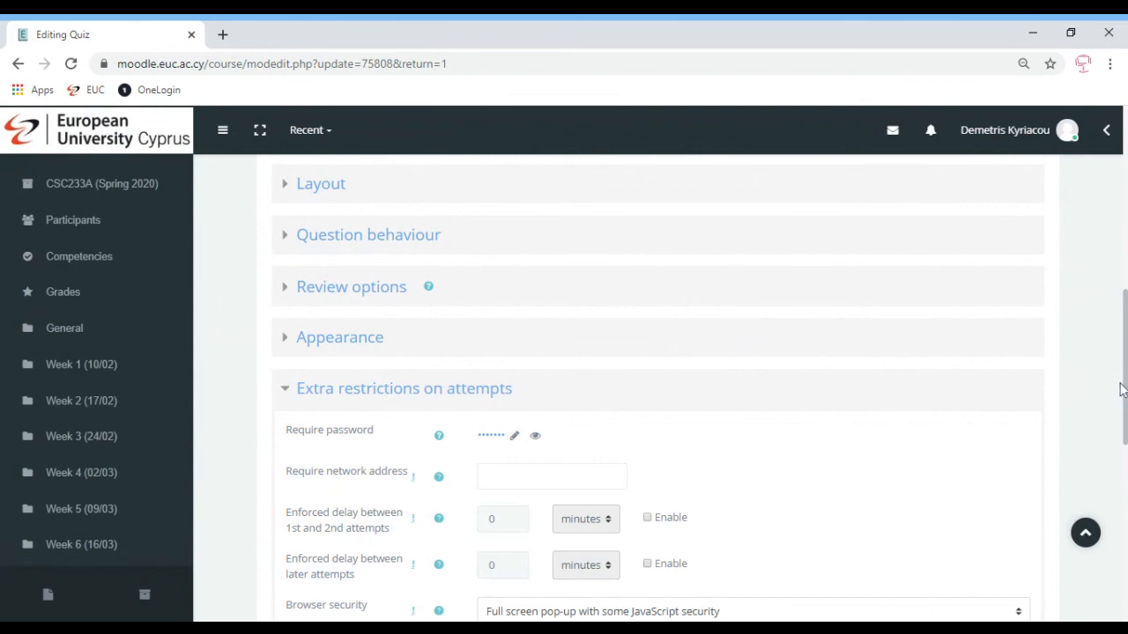
left_click_drag(1123, 396, 1123, 476)
scroll(650, 444, "down", 3)
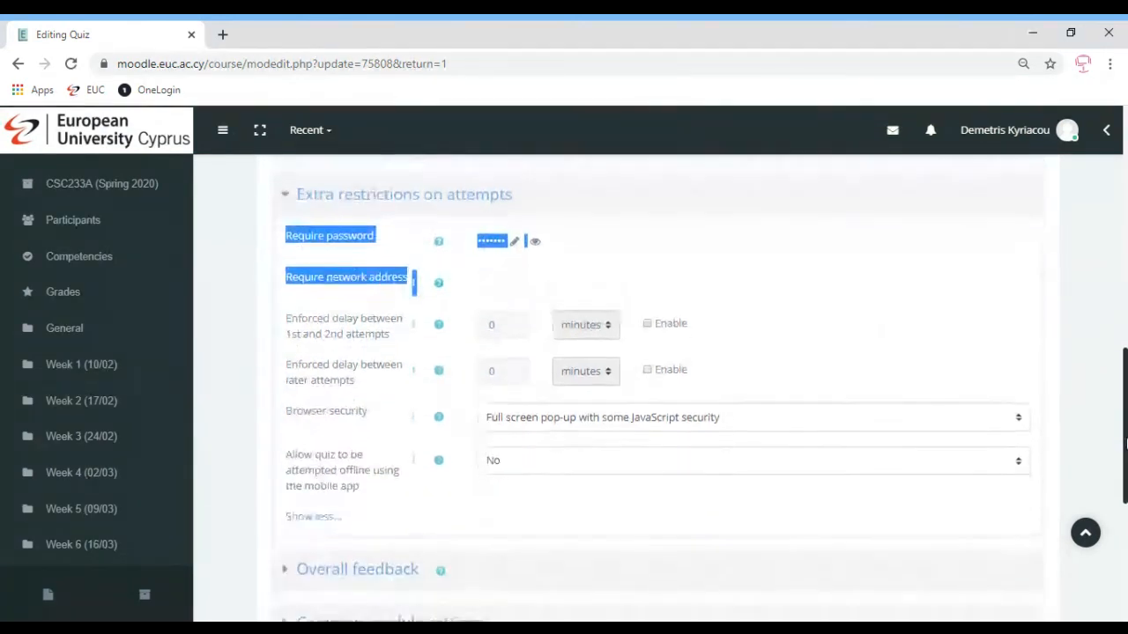
left_click(516, 476)
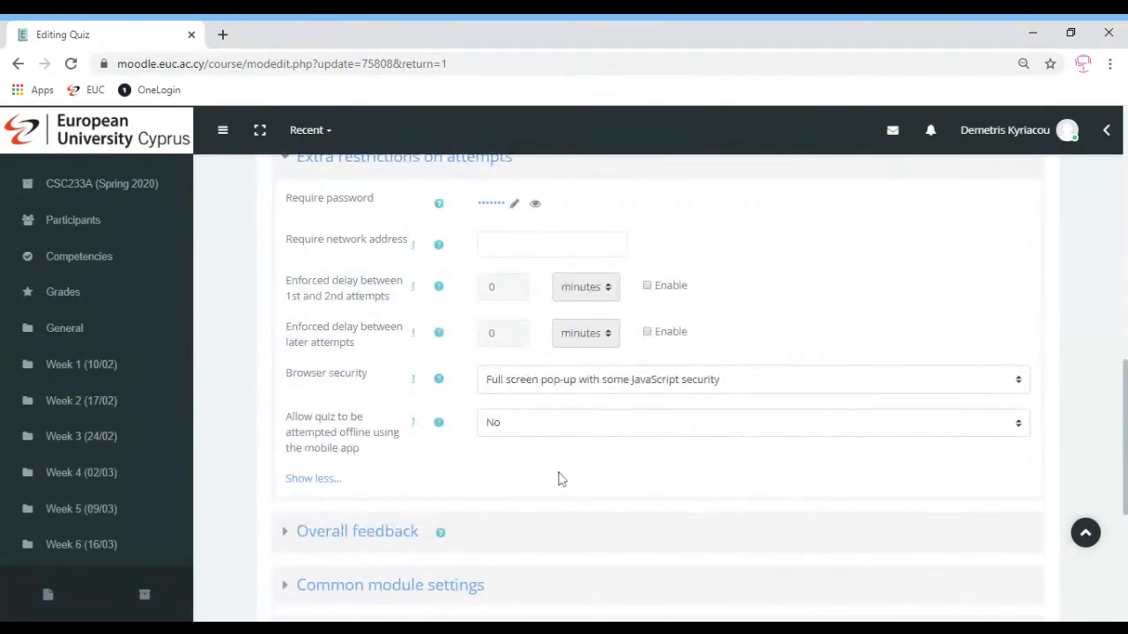
left_click(390, 525)
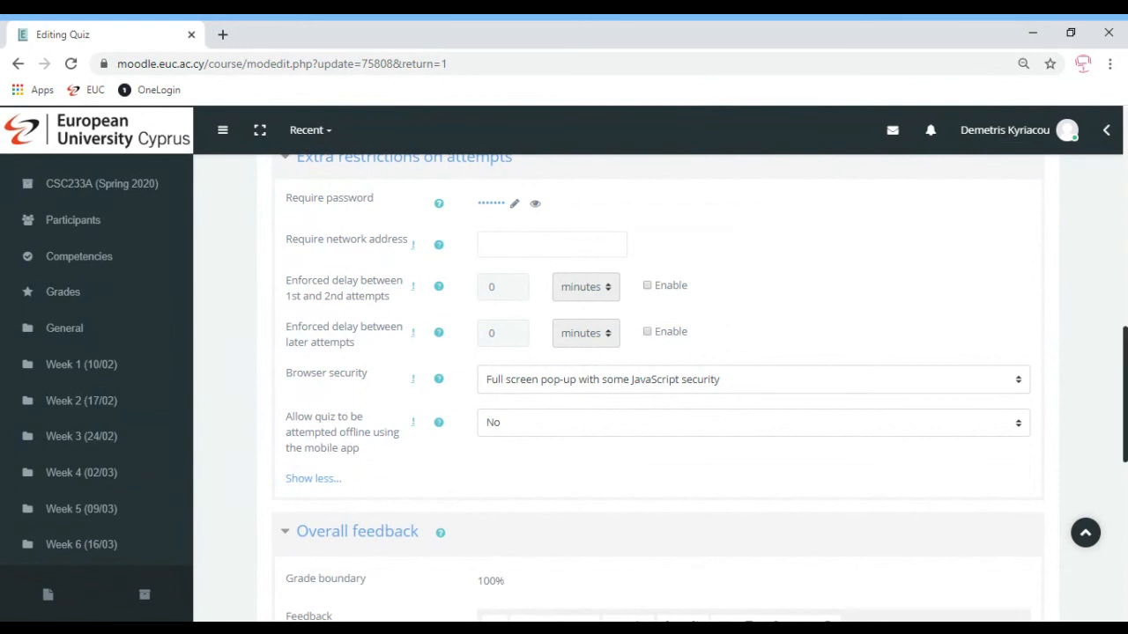
scroll(390, 524, "down", 5)
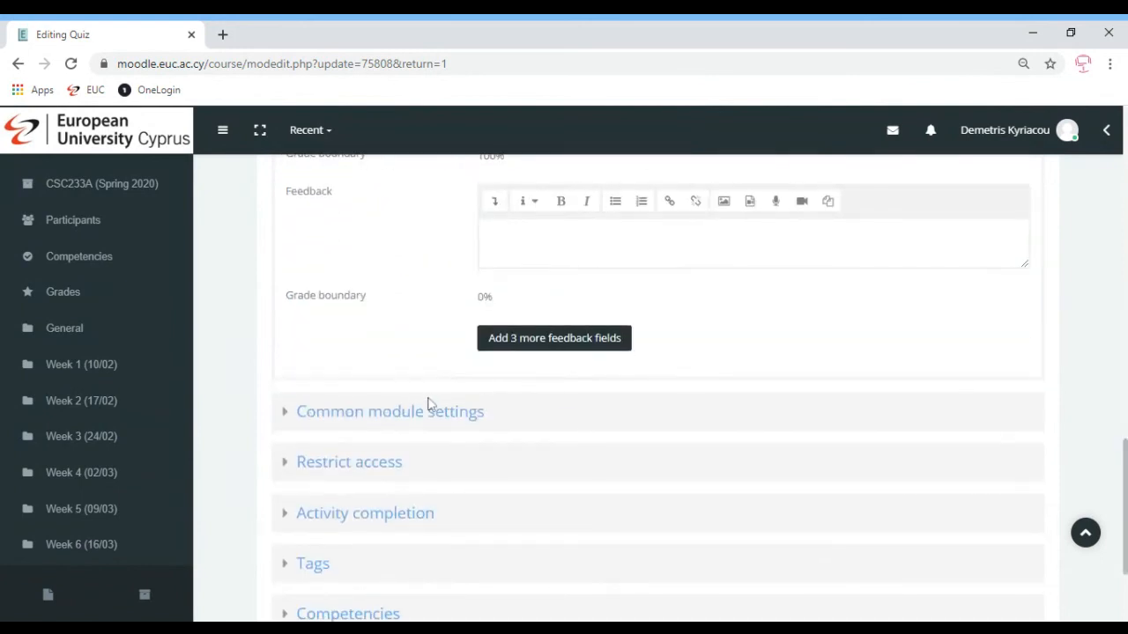
left_click(406, 416)
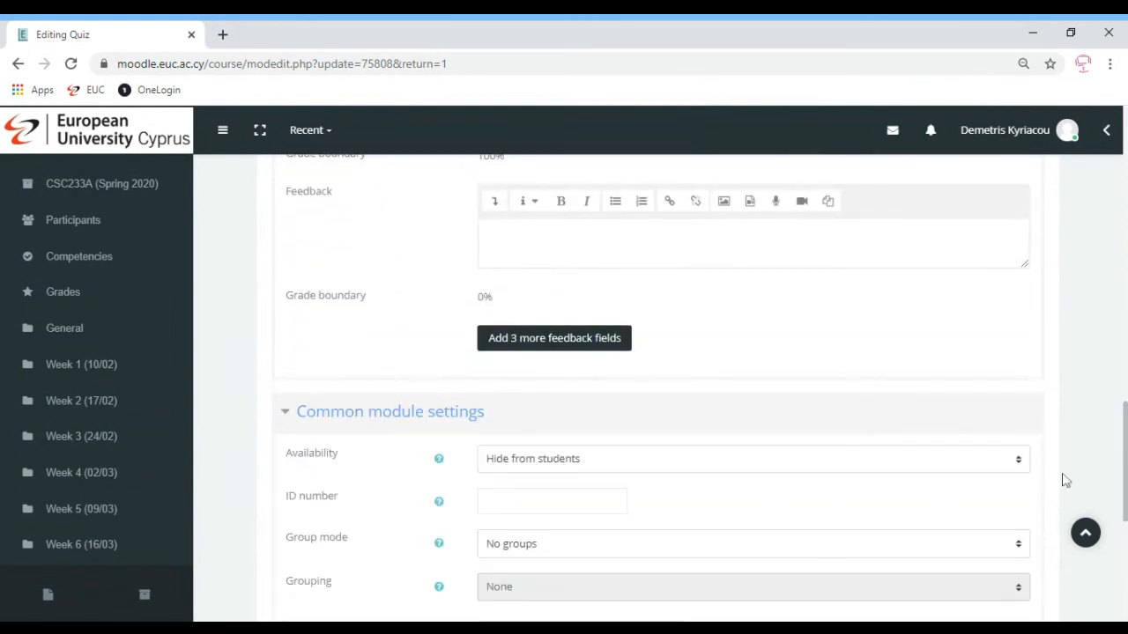
Expand Question behaviour, Layout and Grade, and set Attempts allowed to 1
scroll(1123, 495, "down", 3)
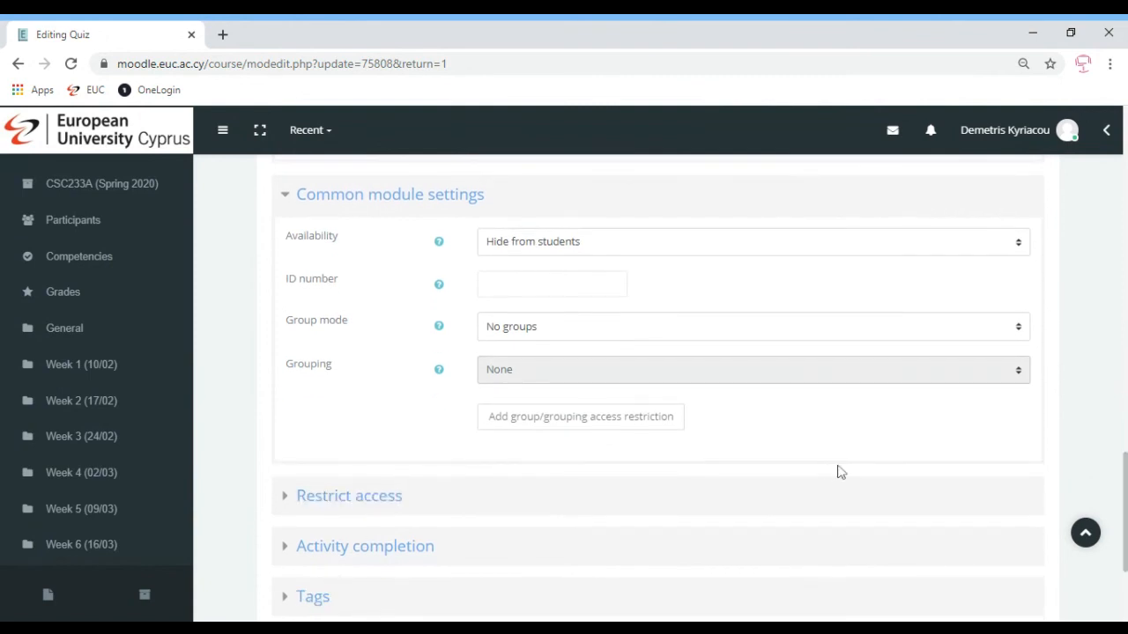
scroll(1124, 502, "up", 9)
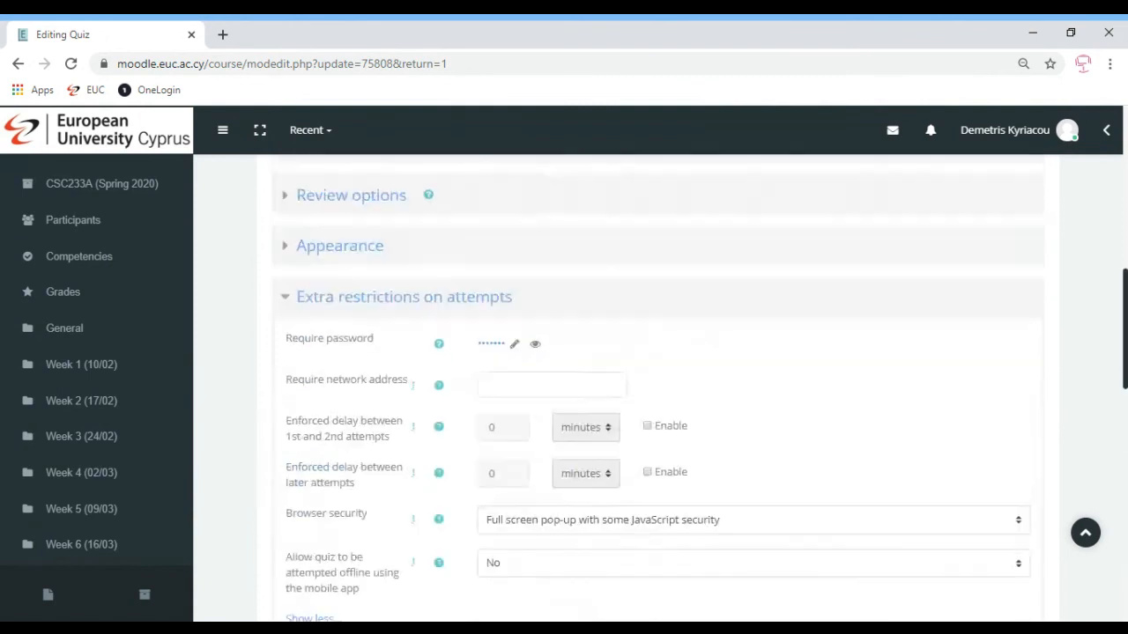
scroll(588, 382, "up", 2)
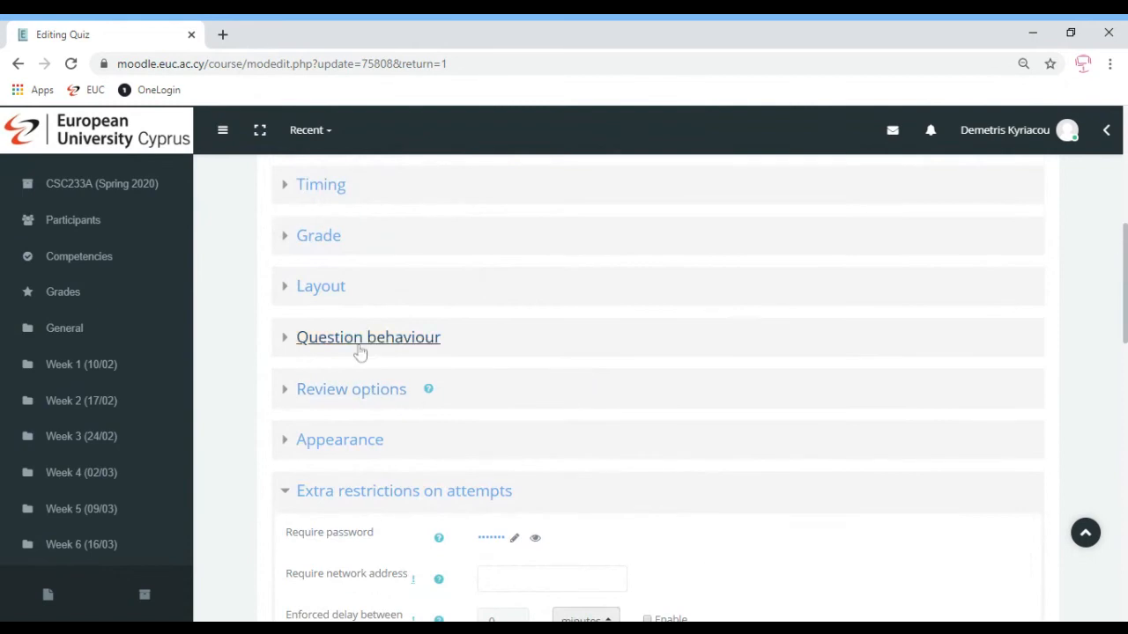
left_click(359, 351)
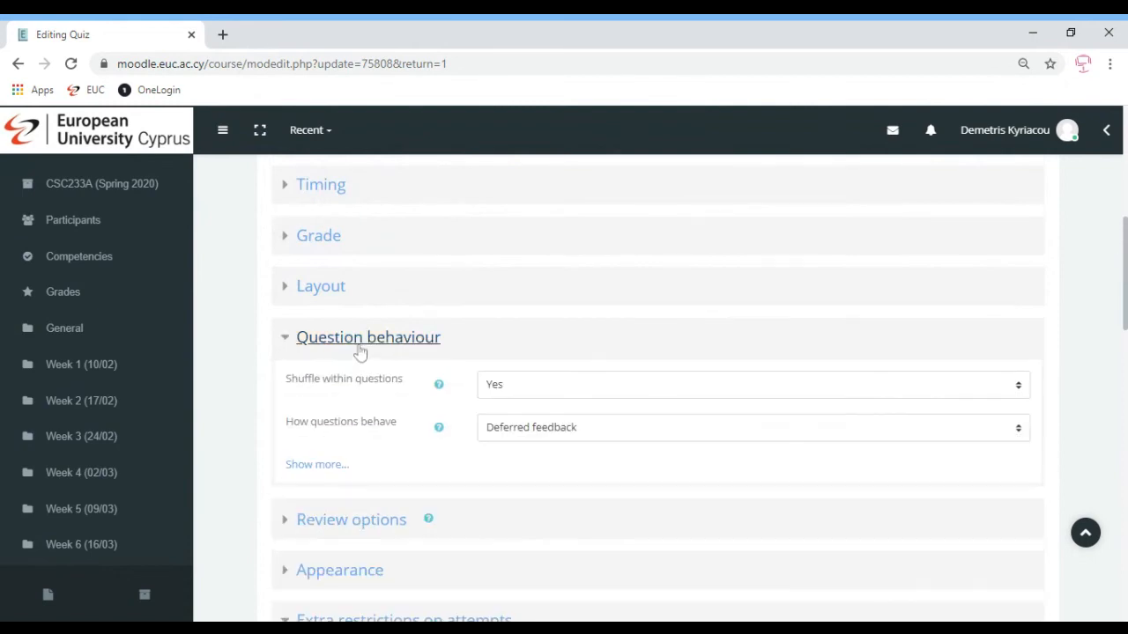
left_click(319, 291)
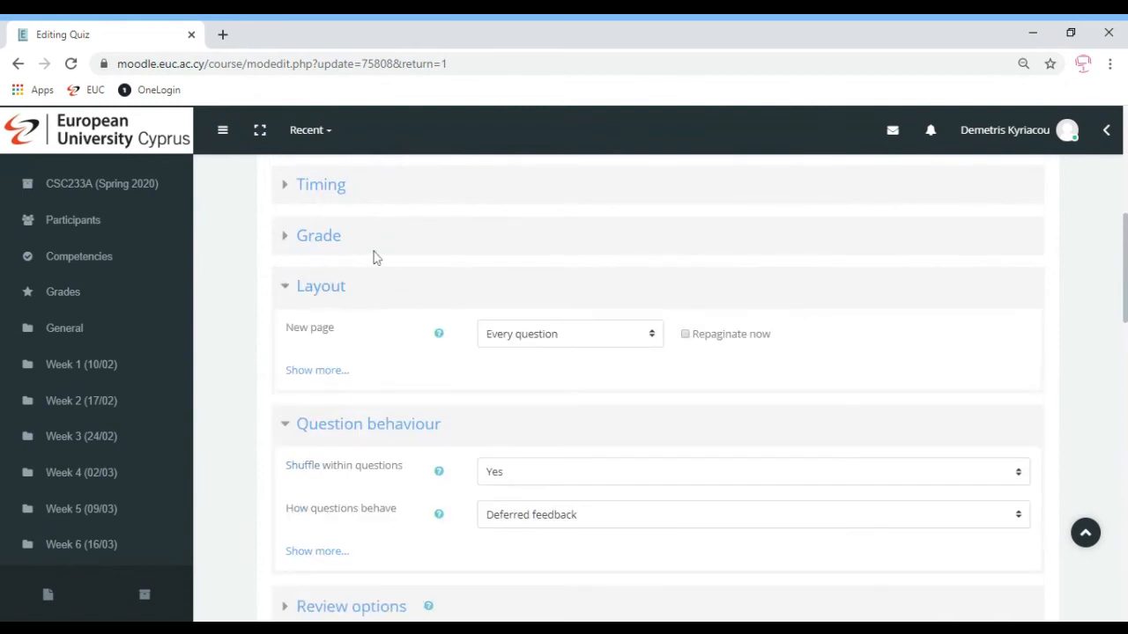
left_click(321, 233)
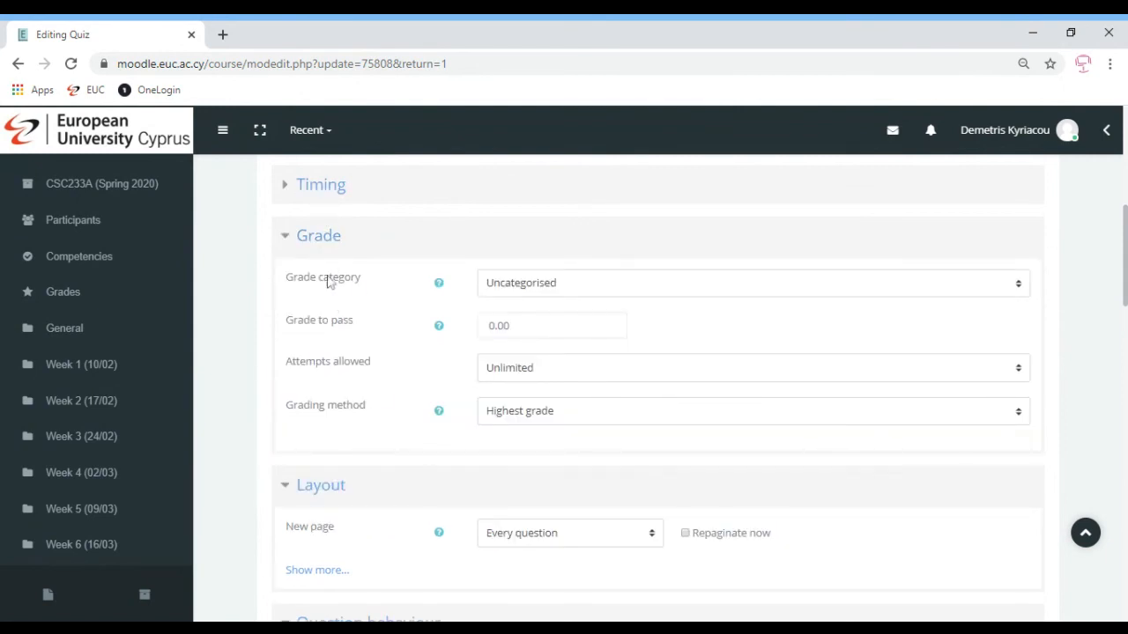
left_click(515, 380)
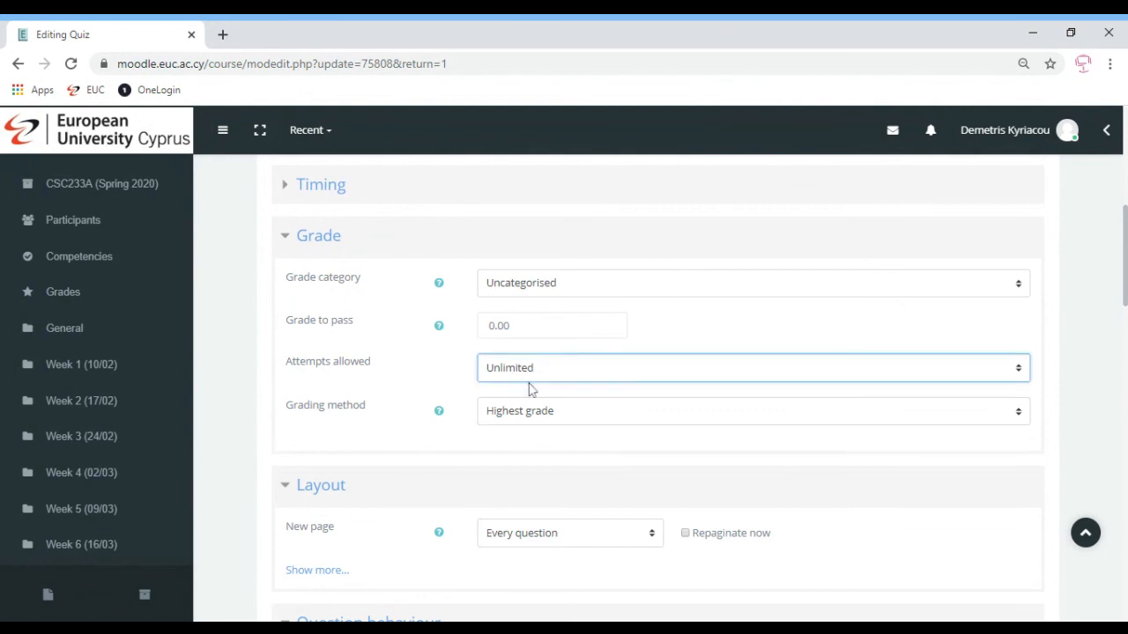
left_click(532, 392)
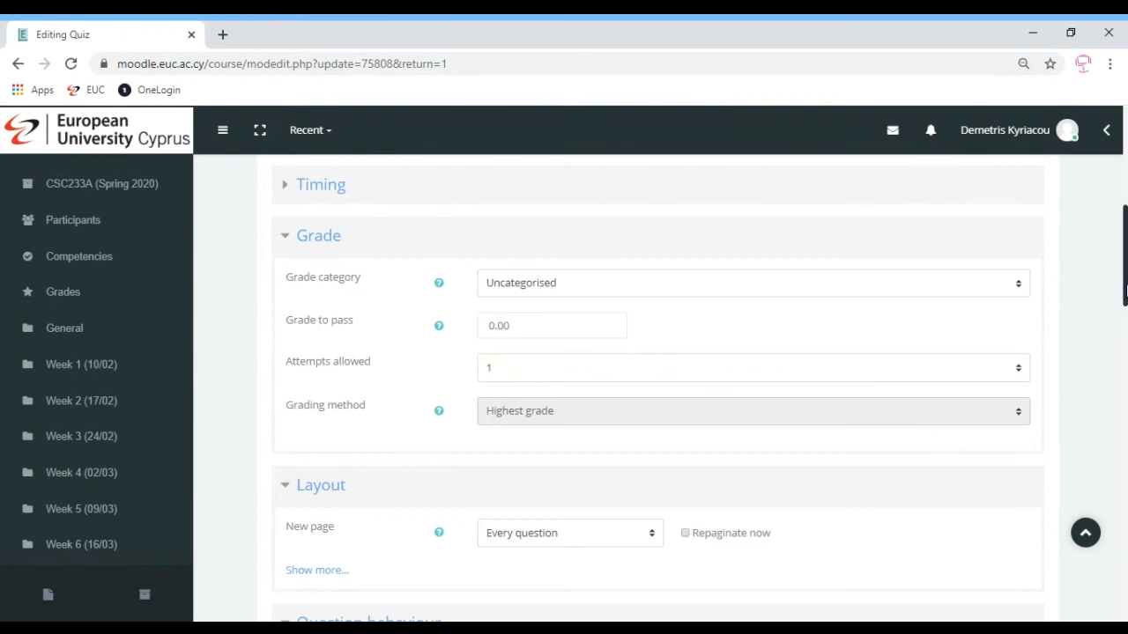
left_click_drag(1125, 291, 1124, 603)
Save and return to course, then open CSW441A (Spring 2020) from My courses
left_click(562, 492)
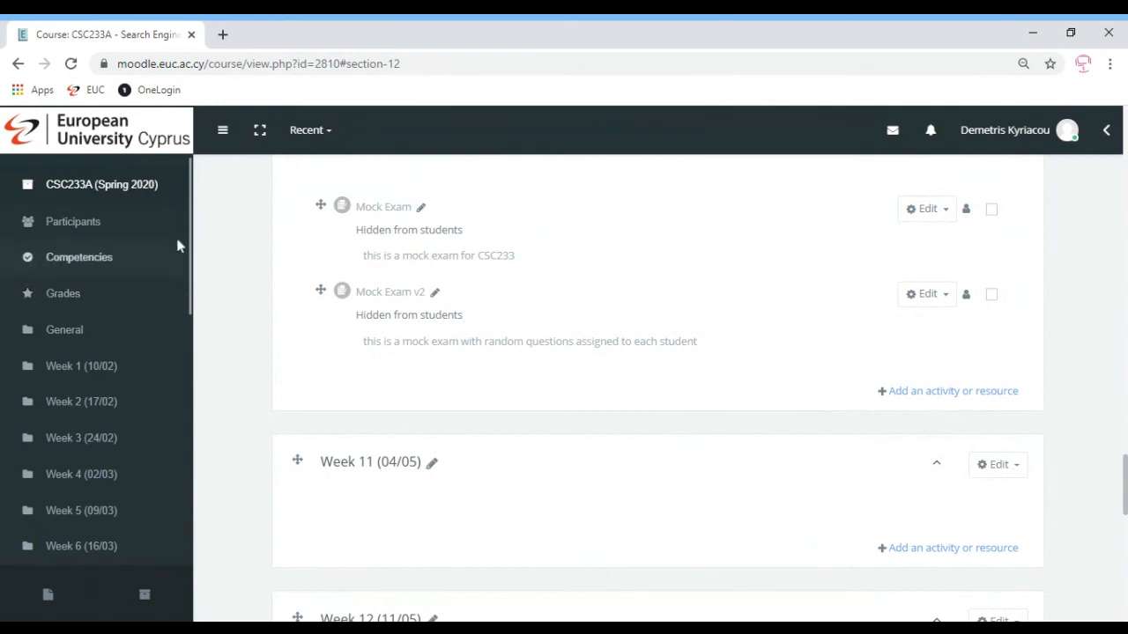
scroll(185, 408, "down", 7)
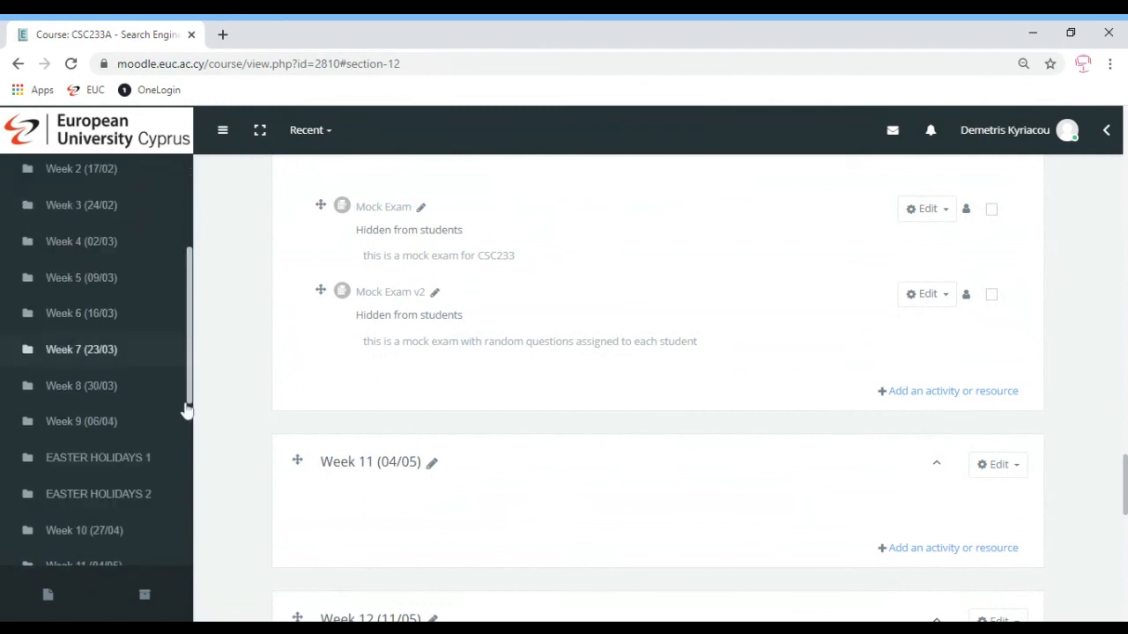
left_click(173, 467)
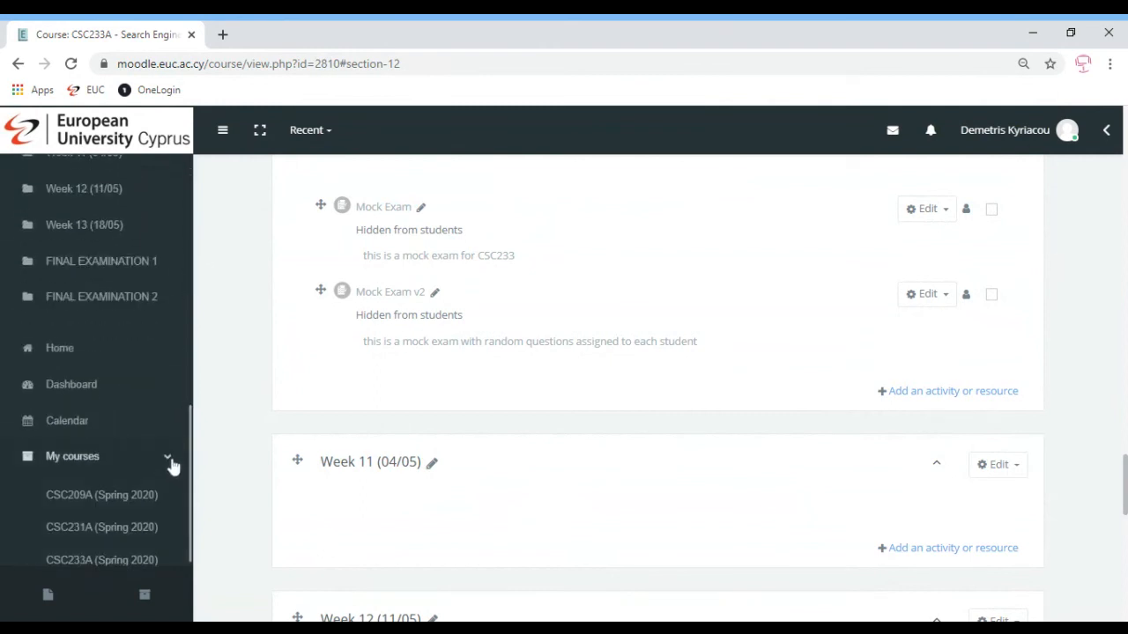
scroll(192, 486, "down", 3)
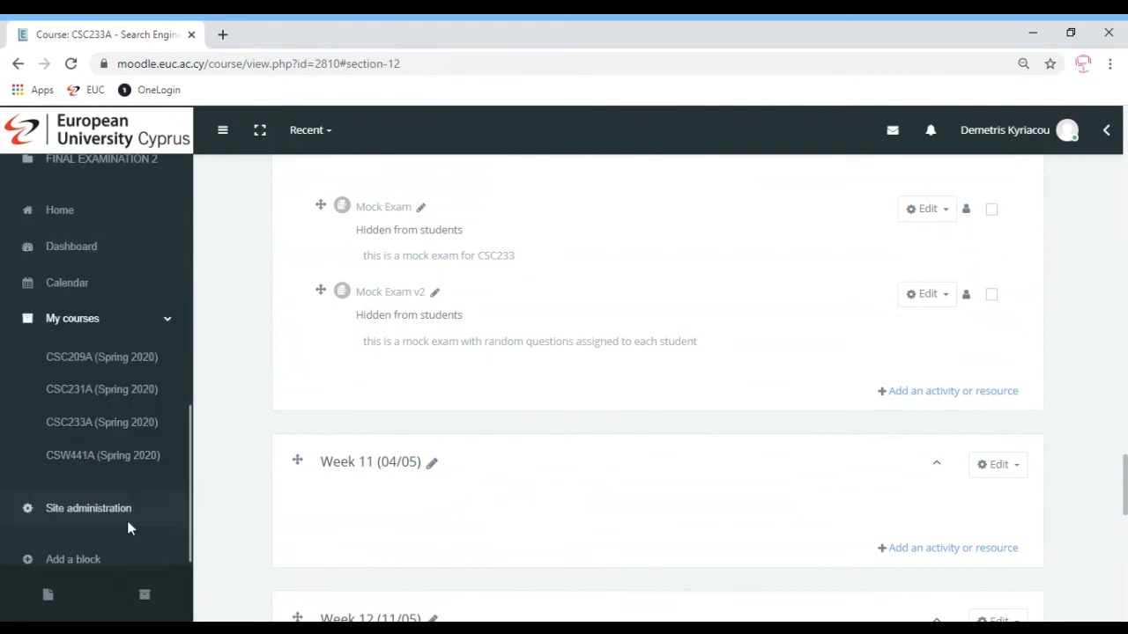
left_click(98, 458)
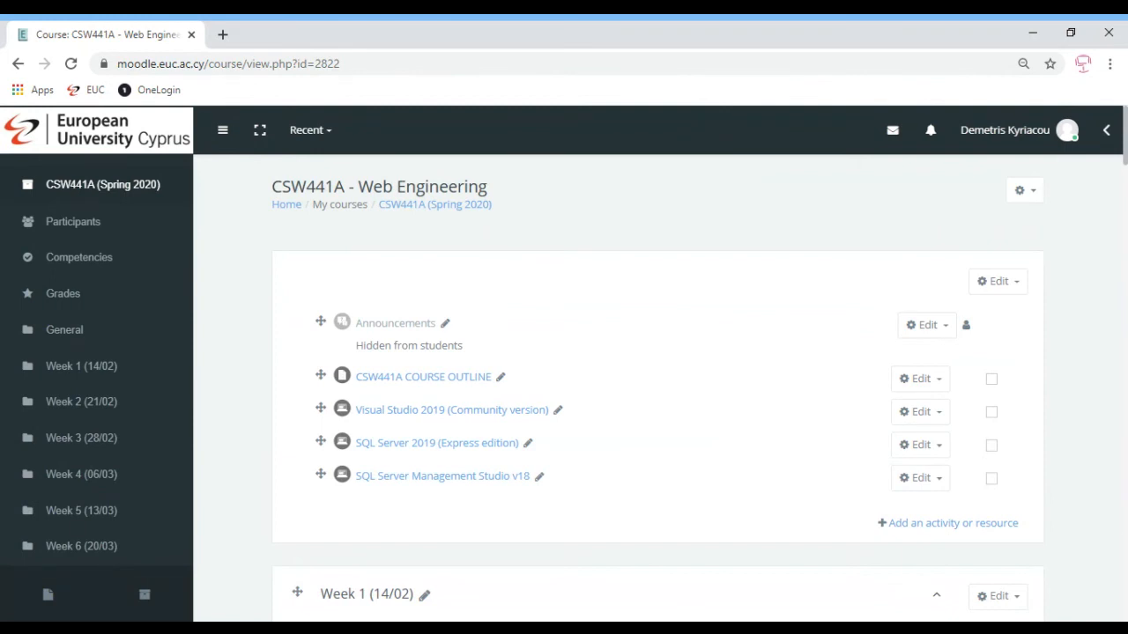
Scroll to Week 9 of CSW441A and open the CSW441 Mock Exam v1 quiz
left_click(1030, 203)
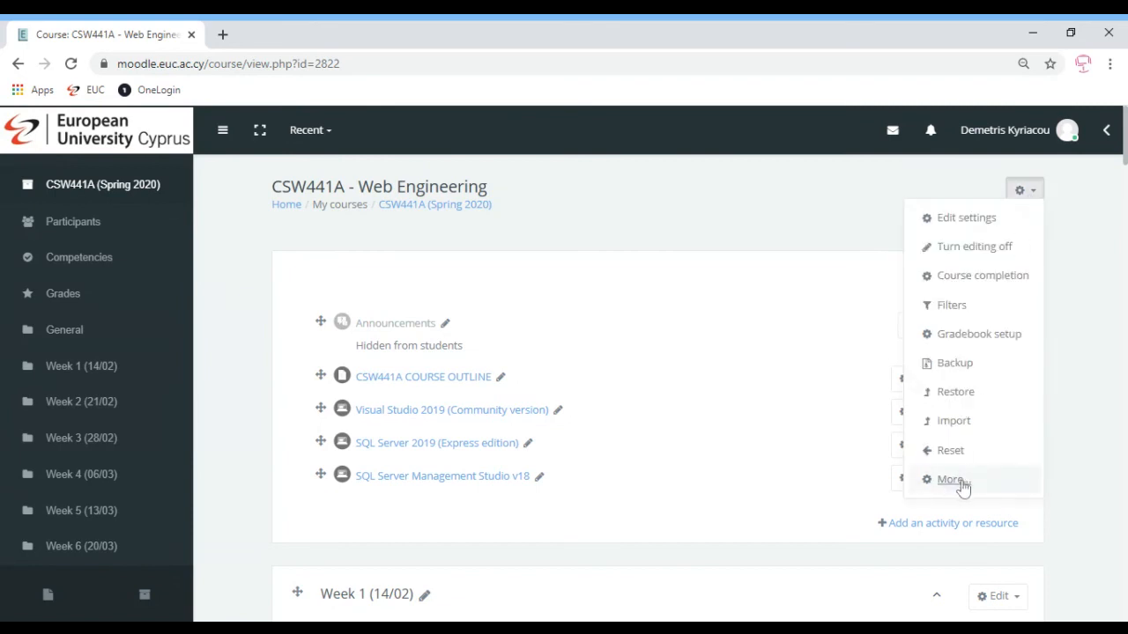
left_click(1090, 458)
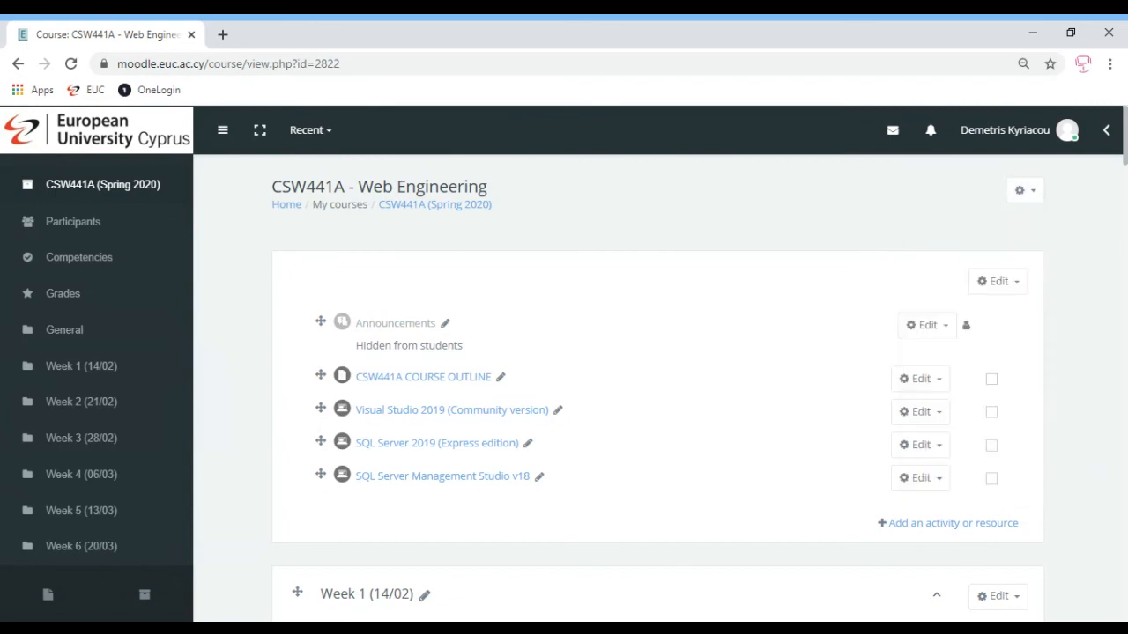
scroll(1090, 458, "down", 1)
scroll(657, 387, "down", 20)
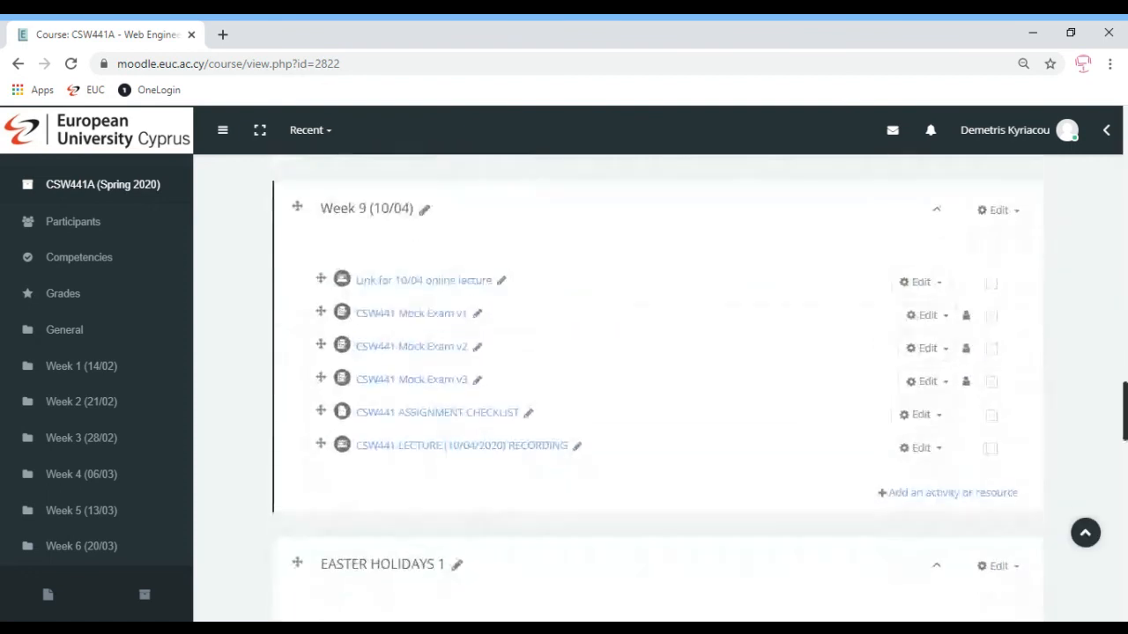
scroll(1124, 557, "down", 10)
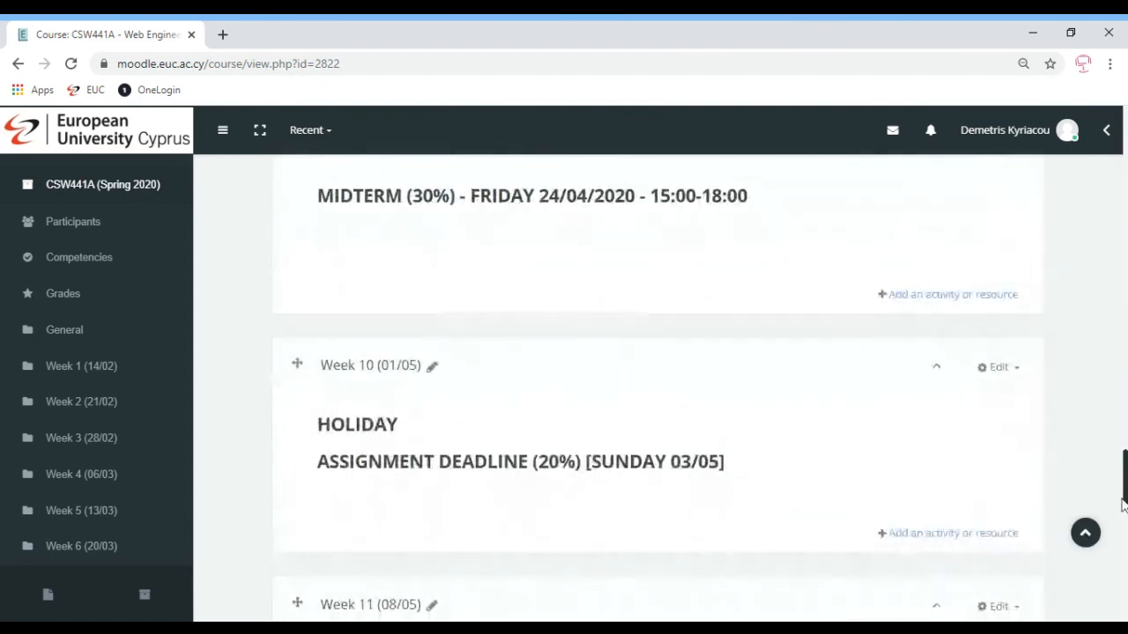
scroll(1124, 557, "down", 1)
scroll(1124, 556, "up", 8)
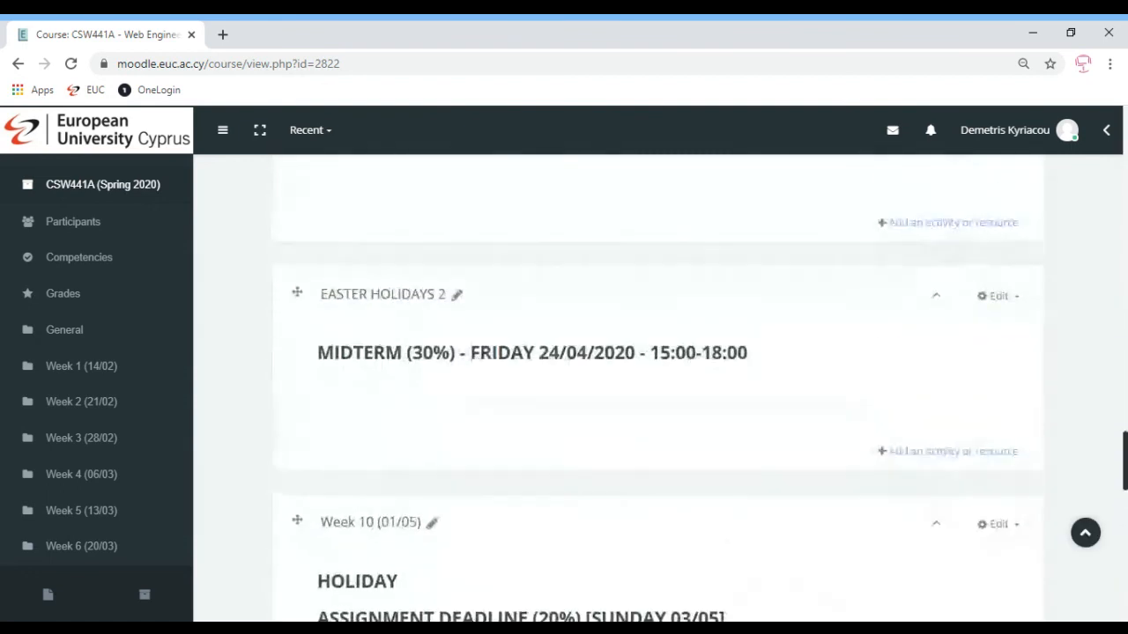
scroll(687, 379, "up", 3)
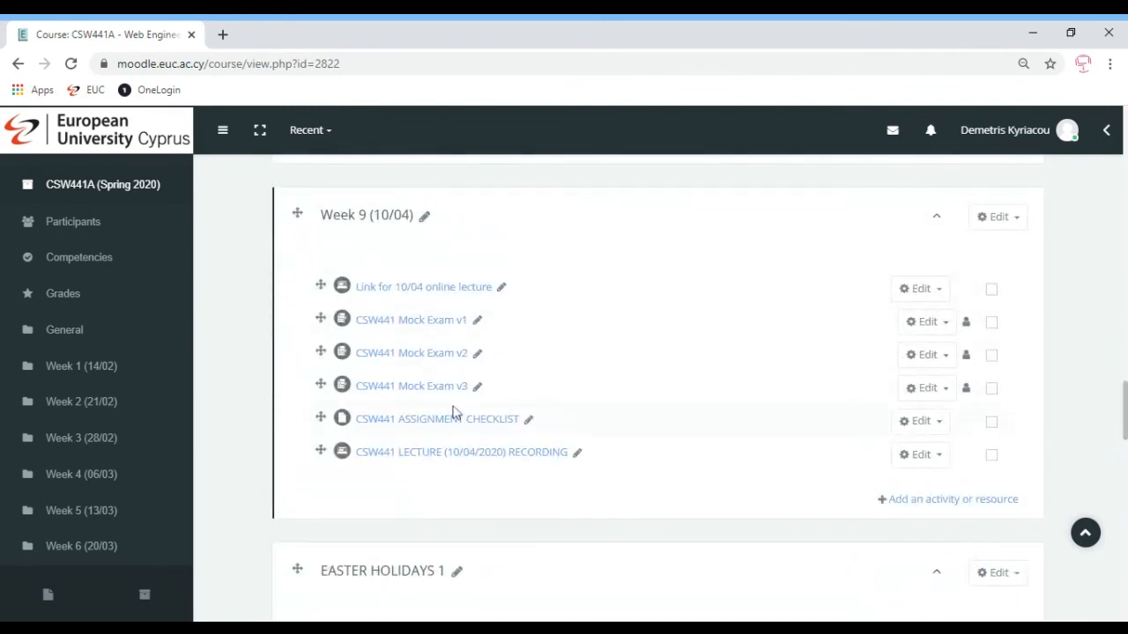
left_click(926, 323)
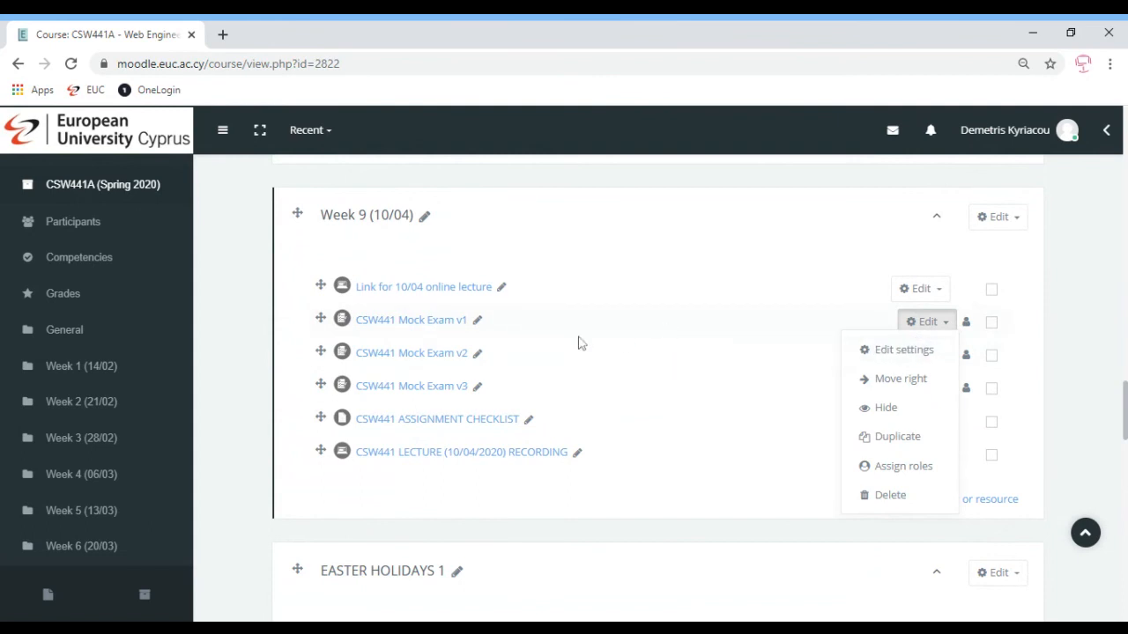
left_click(426, 323)
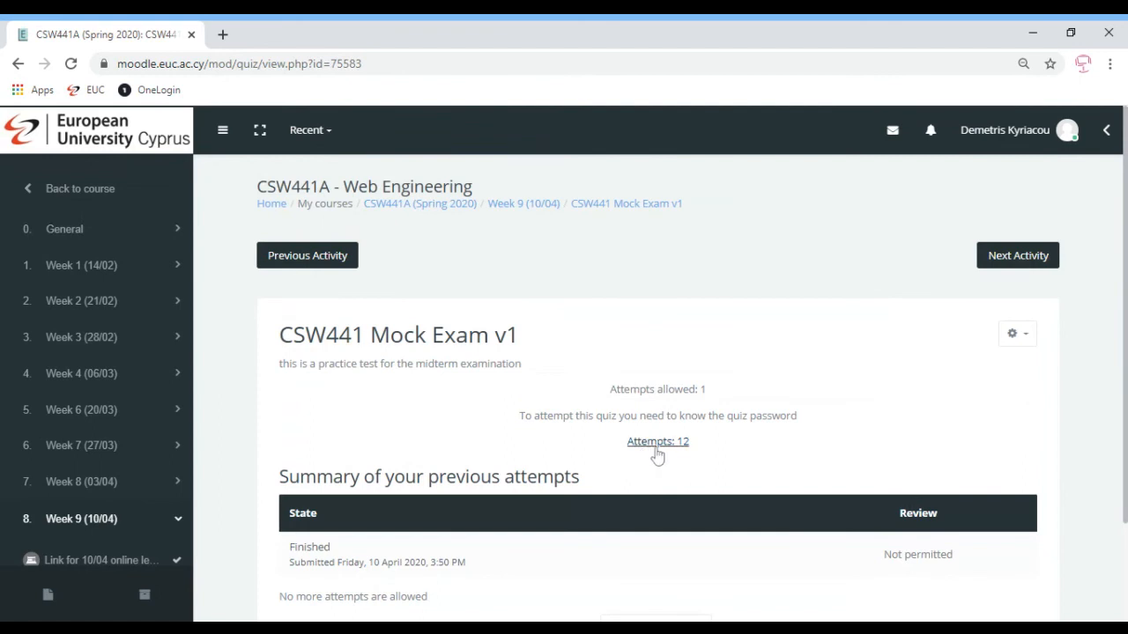
Open Edit quiz for CSW441 Mock Exam v1 and scroll through its 12 questions, 40.00 marks total
left_click(1025, 339)
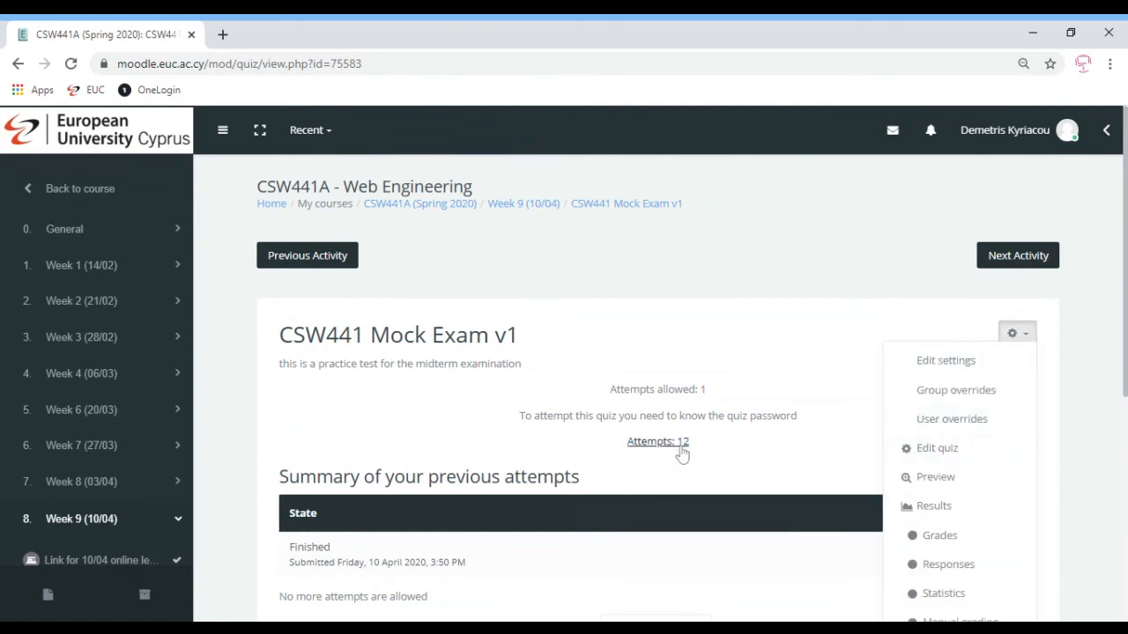
left_click(935, 450)
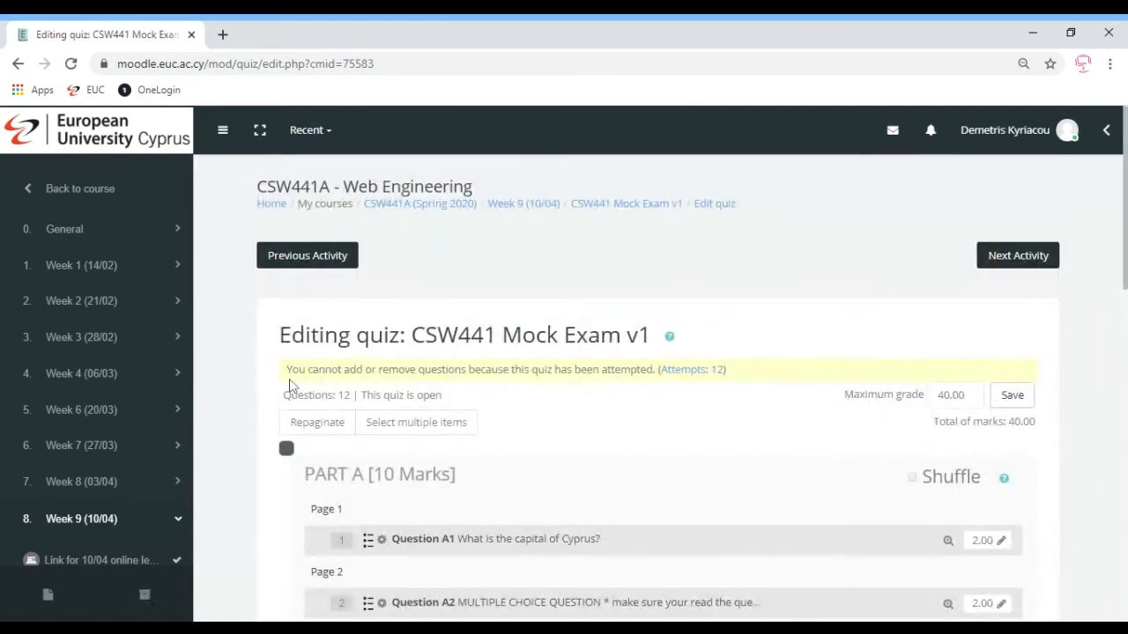
left_click_drag(288, 377, 753, 379)
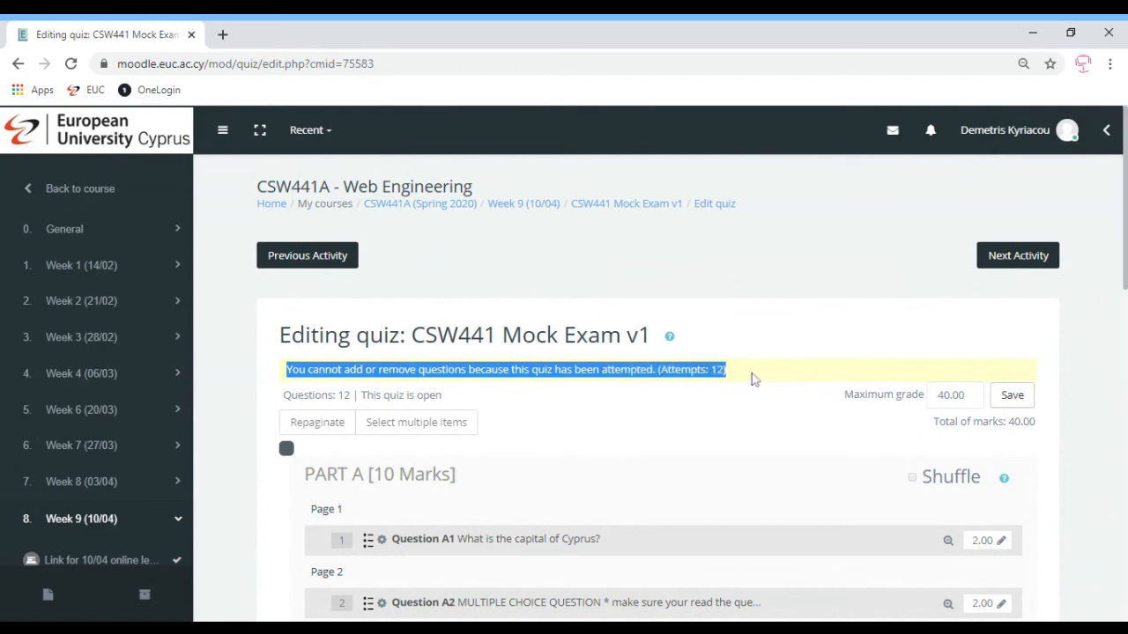
left_click(754, 378)
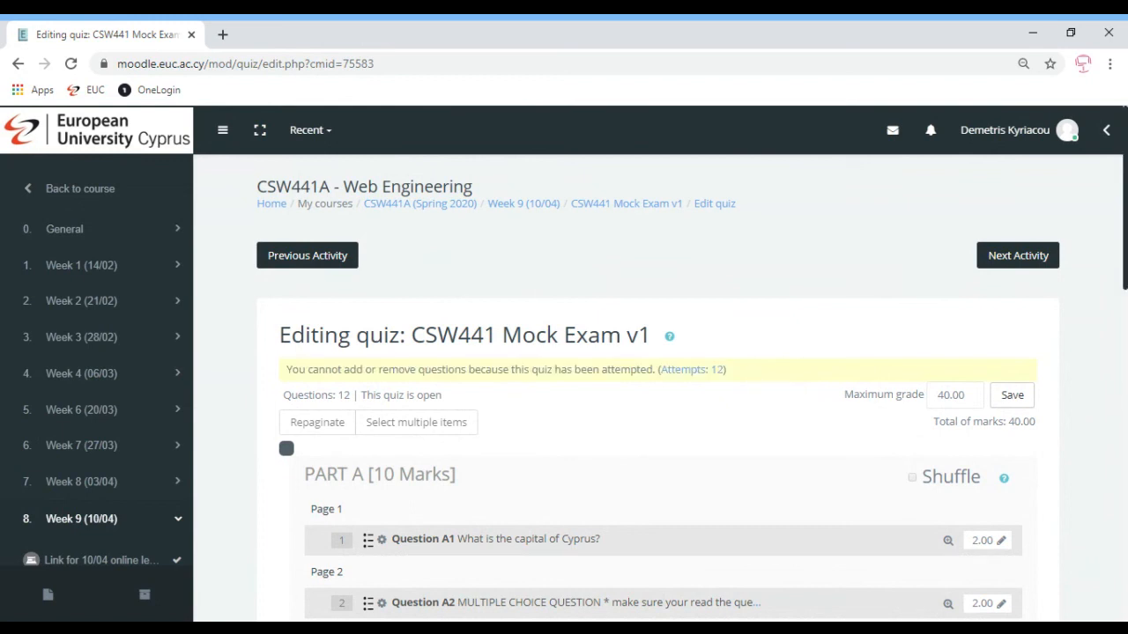
scroll(638, 388, "down", 6)
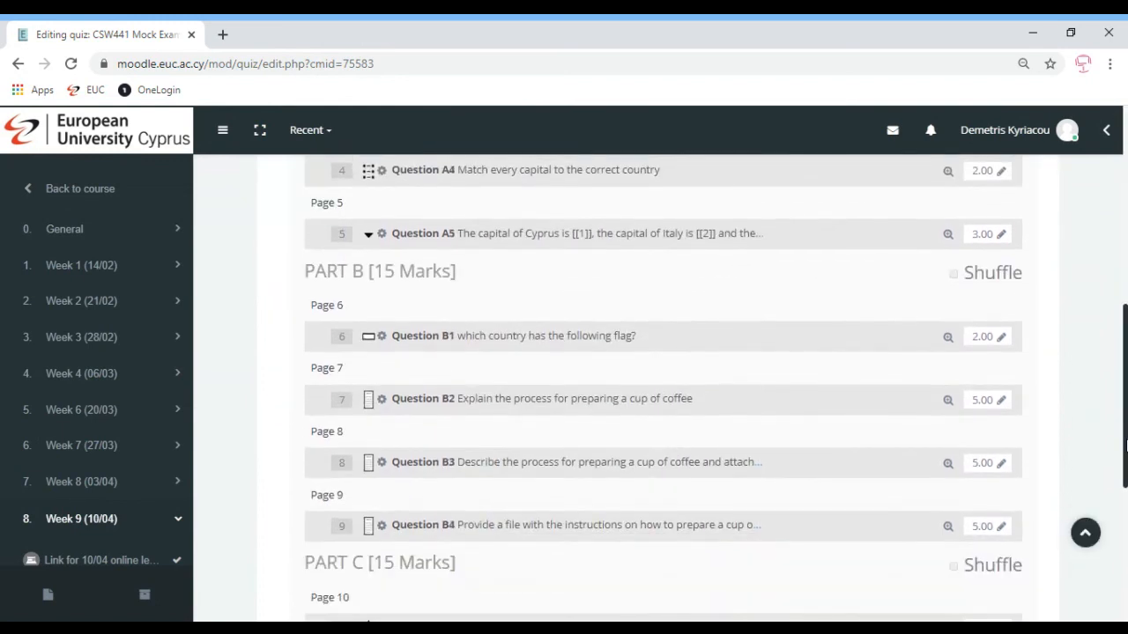
scroll(1125, 445, "down", 1)
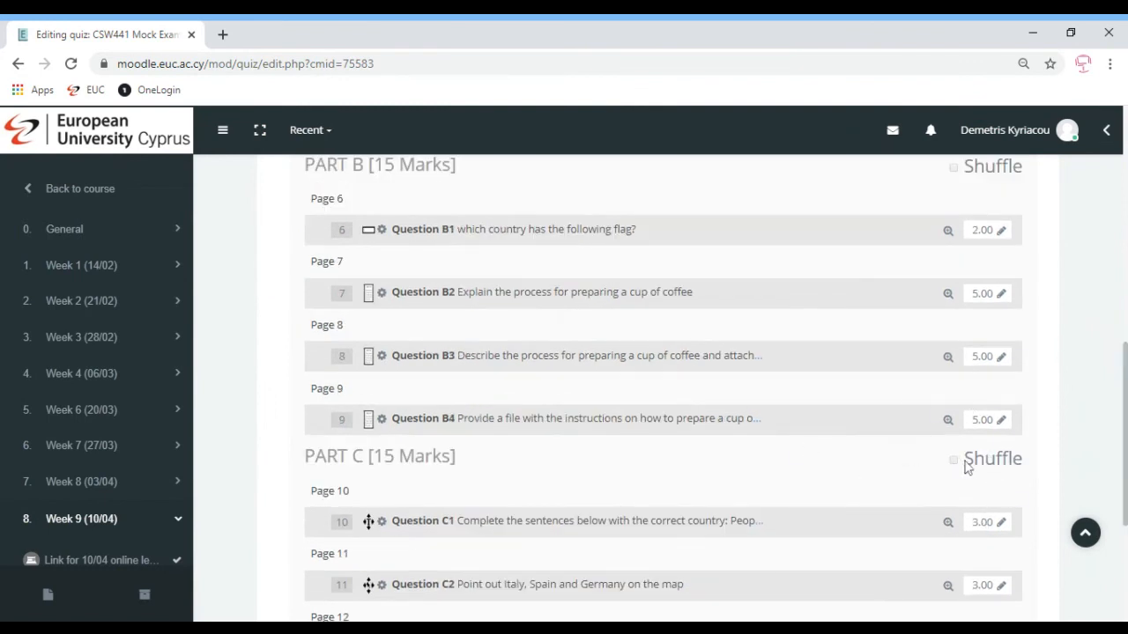
left_click_drag(1125, 450, 1125, 367)
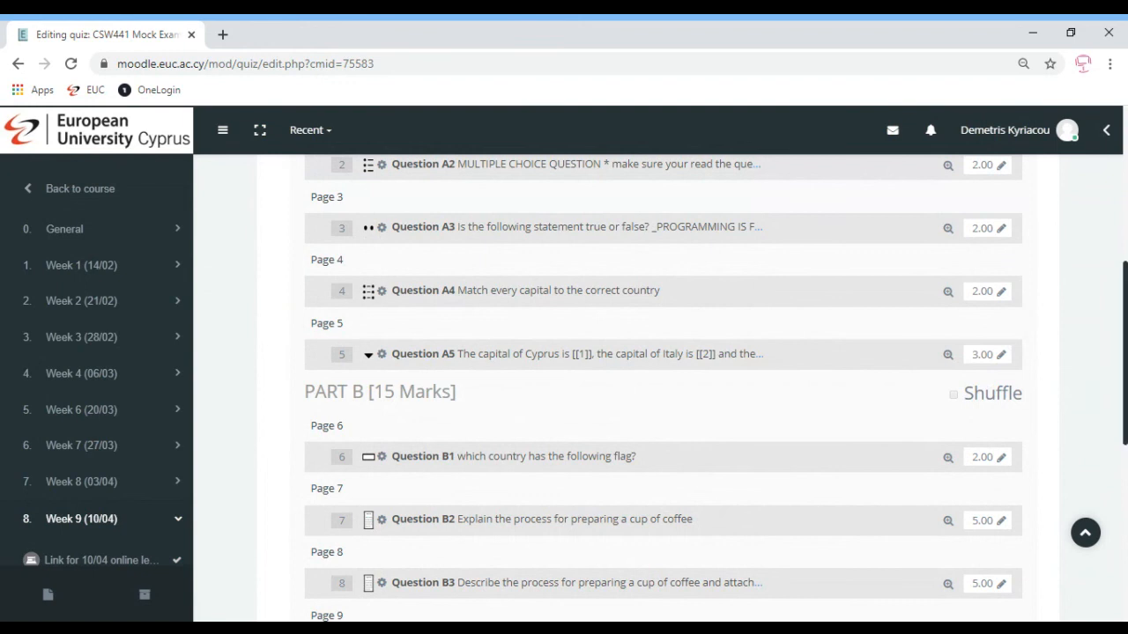
key("ctrl+0")
scroll(670, 388, "down", 5)
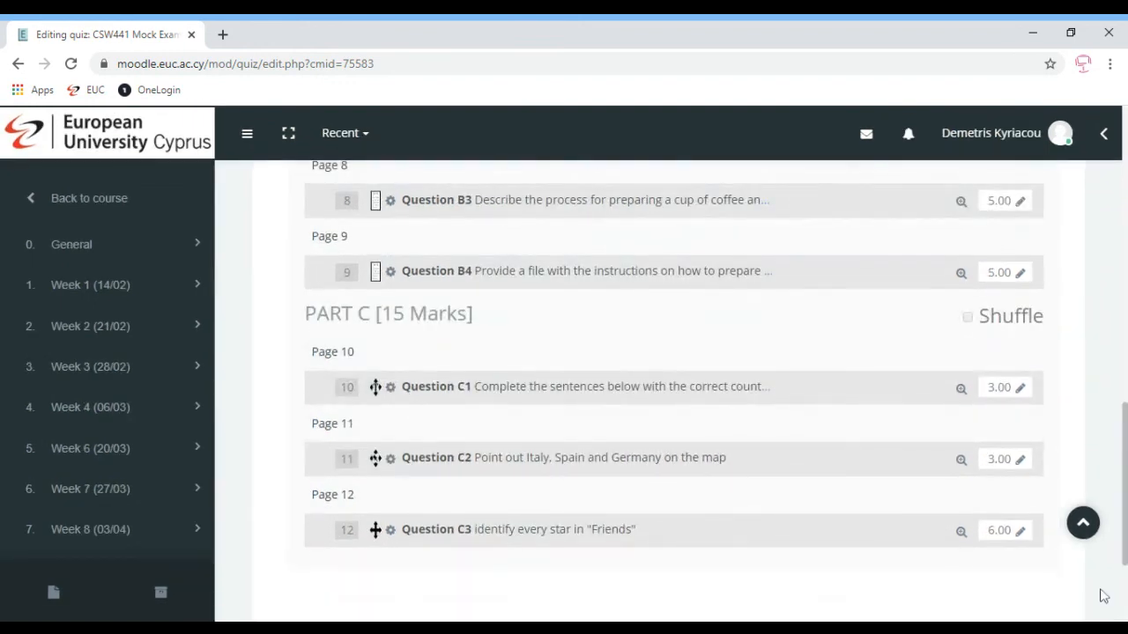
scroll(644, 323, "up", 6)
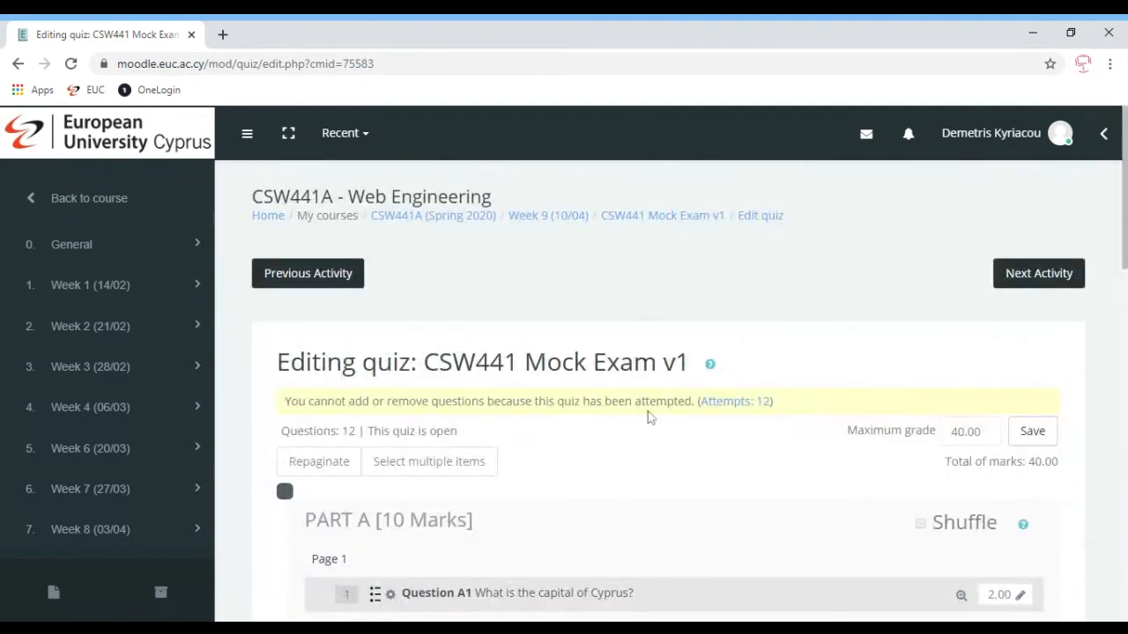
Visit CSW441A's course administration page, then return to the course page at Week 9's mock exams
left_click(430, 222)
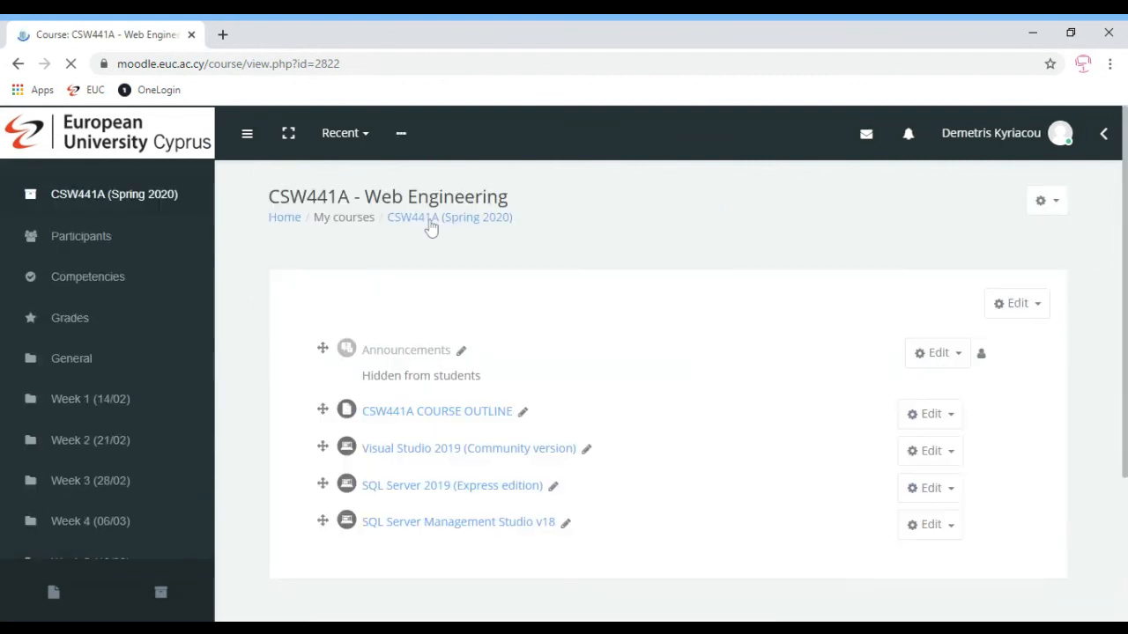
left_click_drag(504, 218, 922, 265)
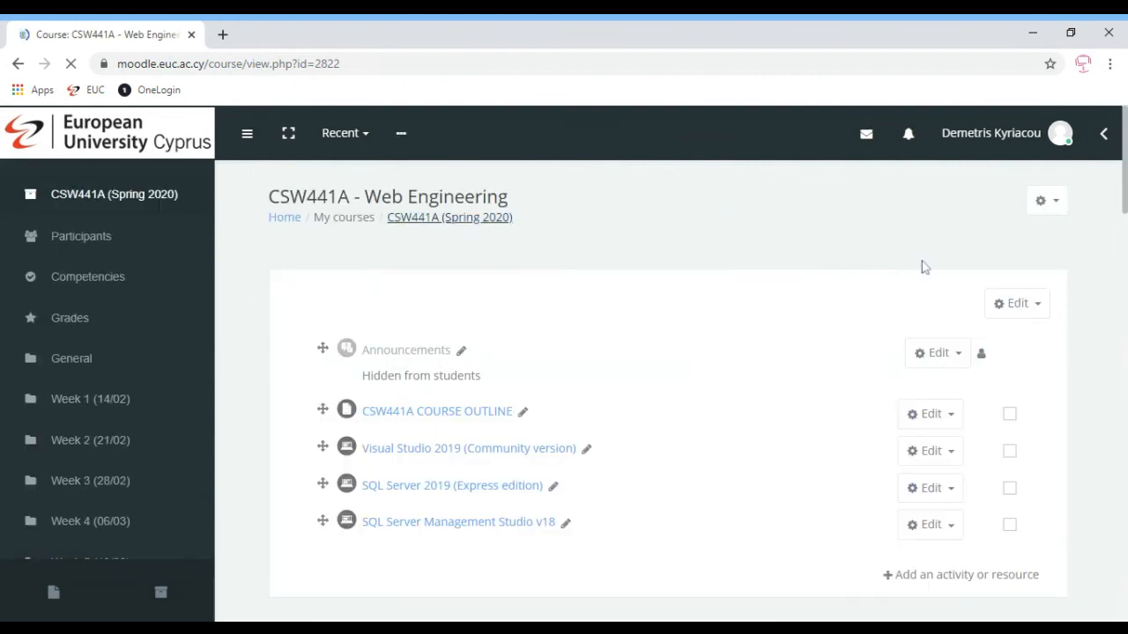
left_click(1049, 205)
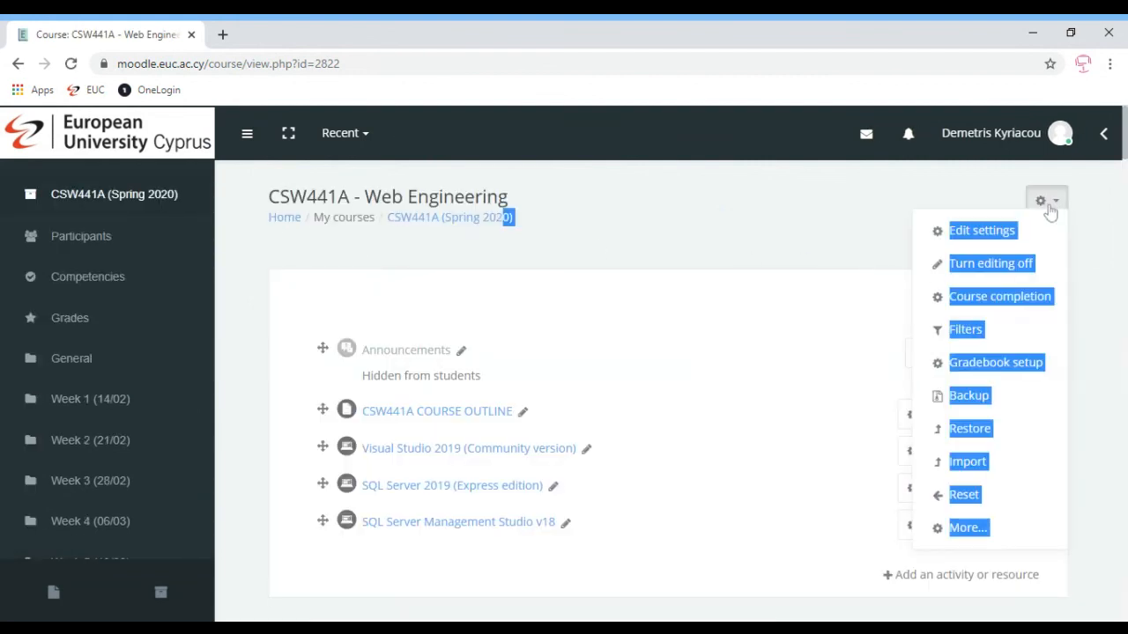
left_click(994, 538)
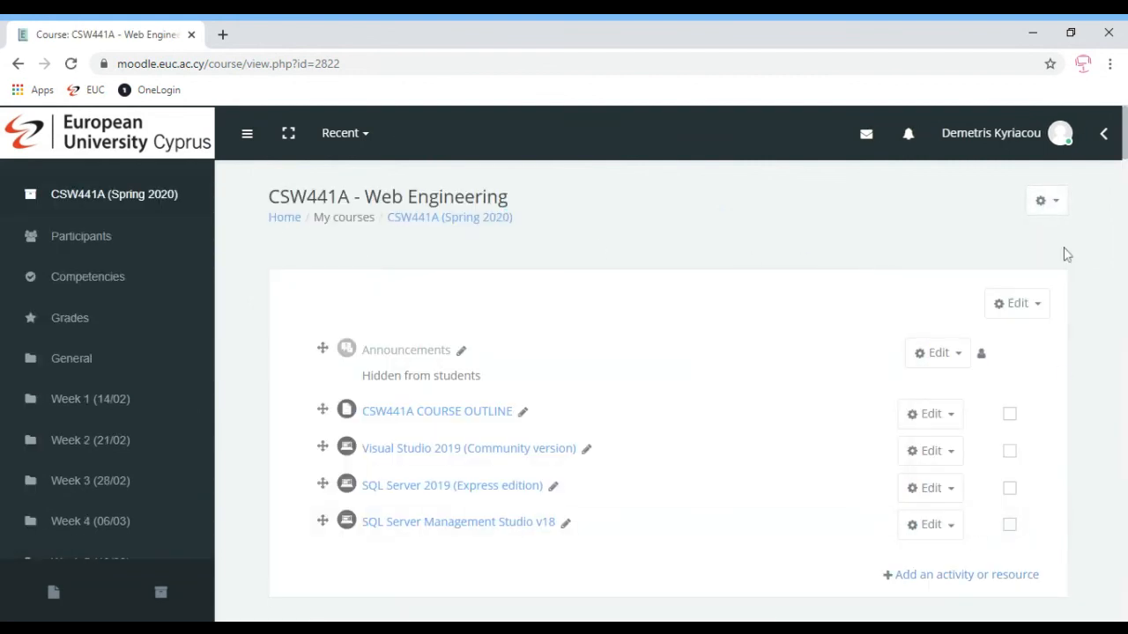
left_click(1050, 212)
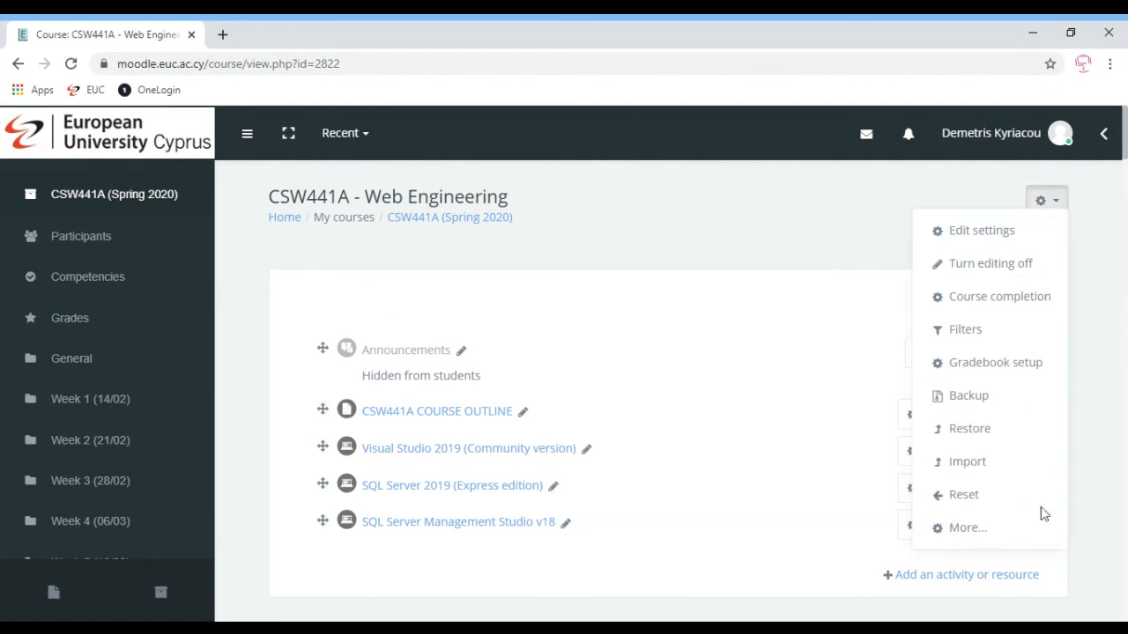
left_click(964, 528)
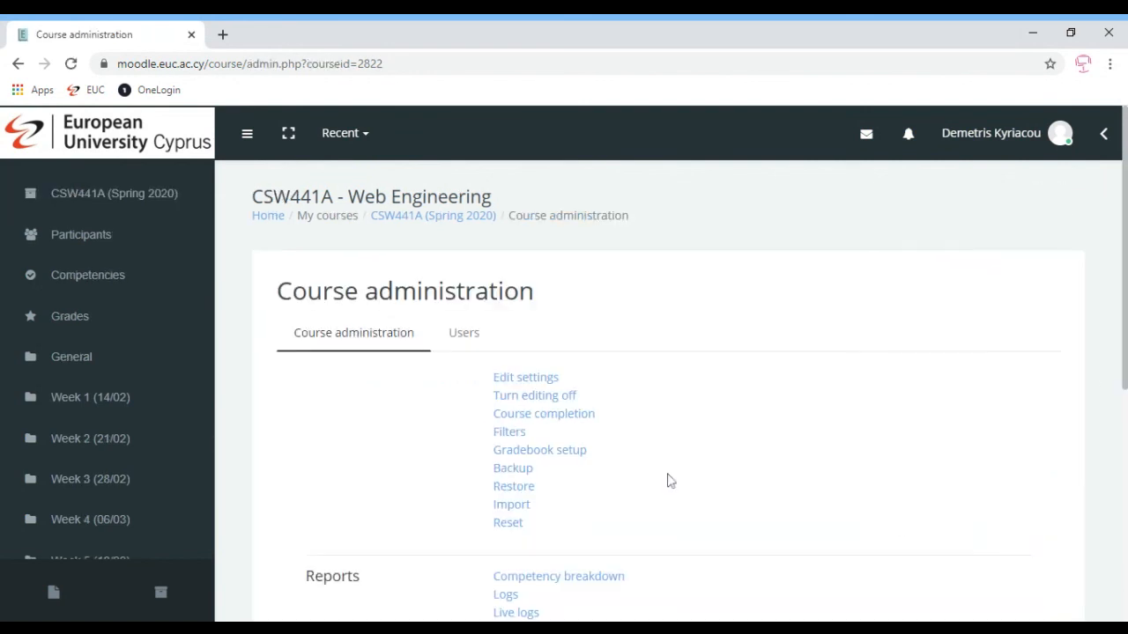
scroll(1124, 300, "down", 3)
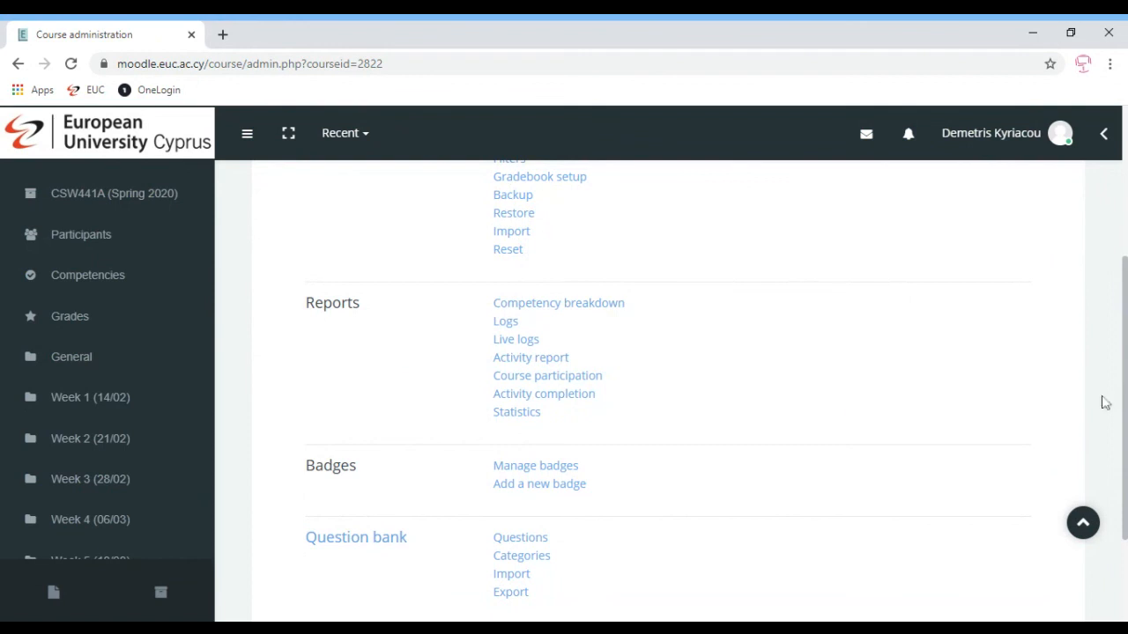
scroll(1122, 401, "up", 3)
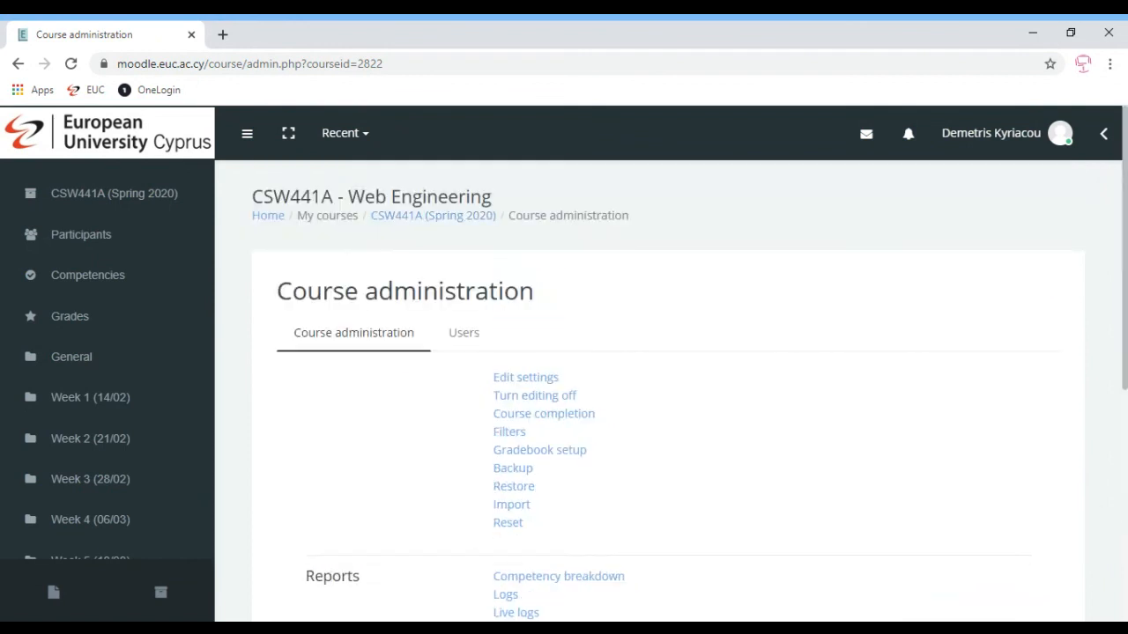
left_click(398, 218)
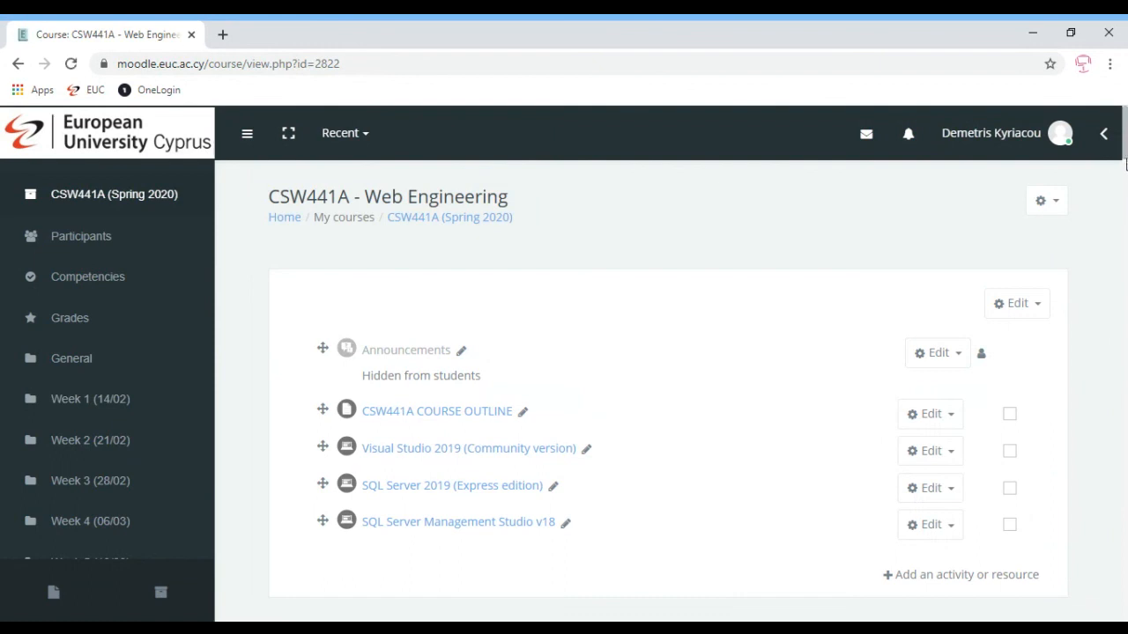
left_click_drag(1125, 132, 1125, 411)
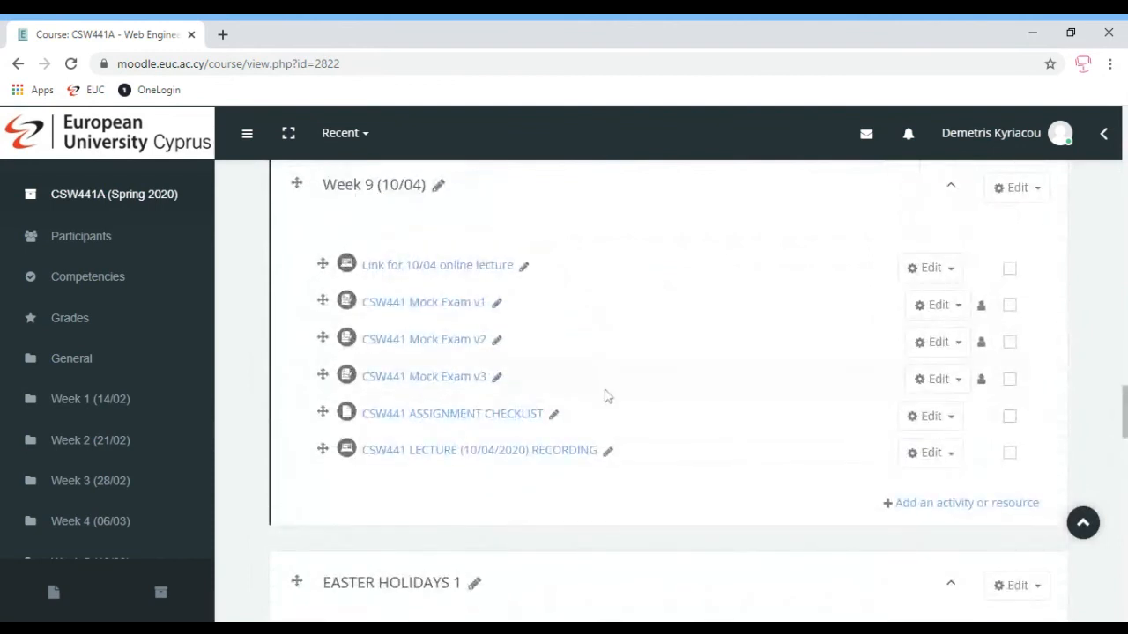
Open CSW441 Mock Exam v1's Results and show the grades report for its 12 attempts
left_click(423, 308)
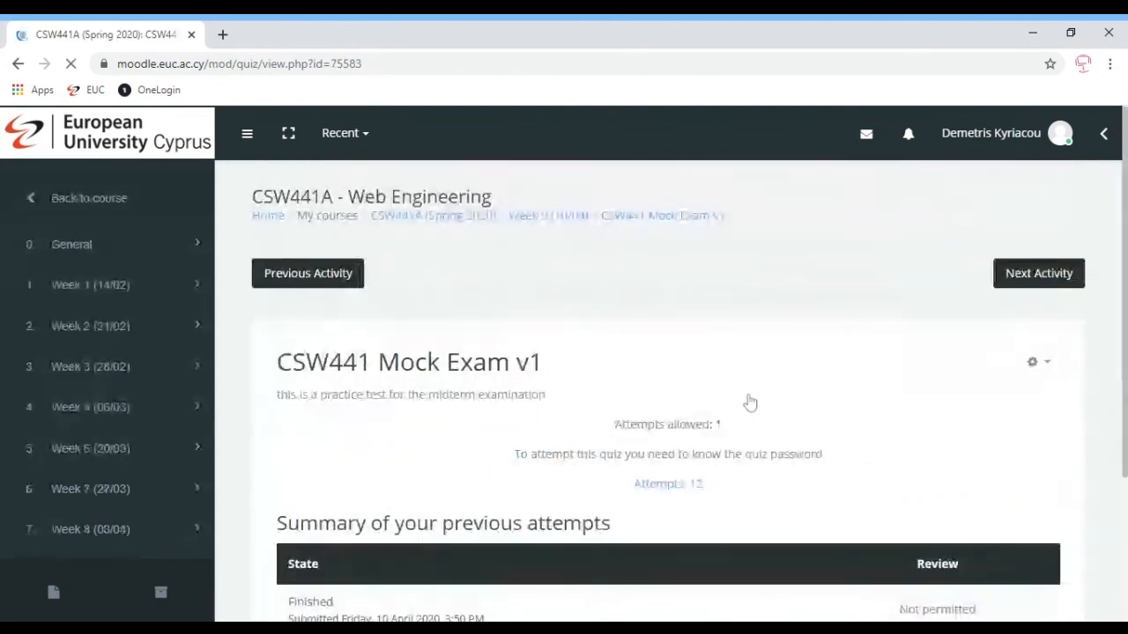
left_click(1049, 366)
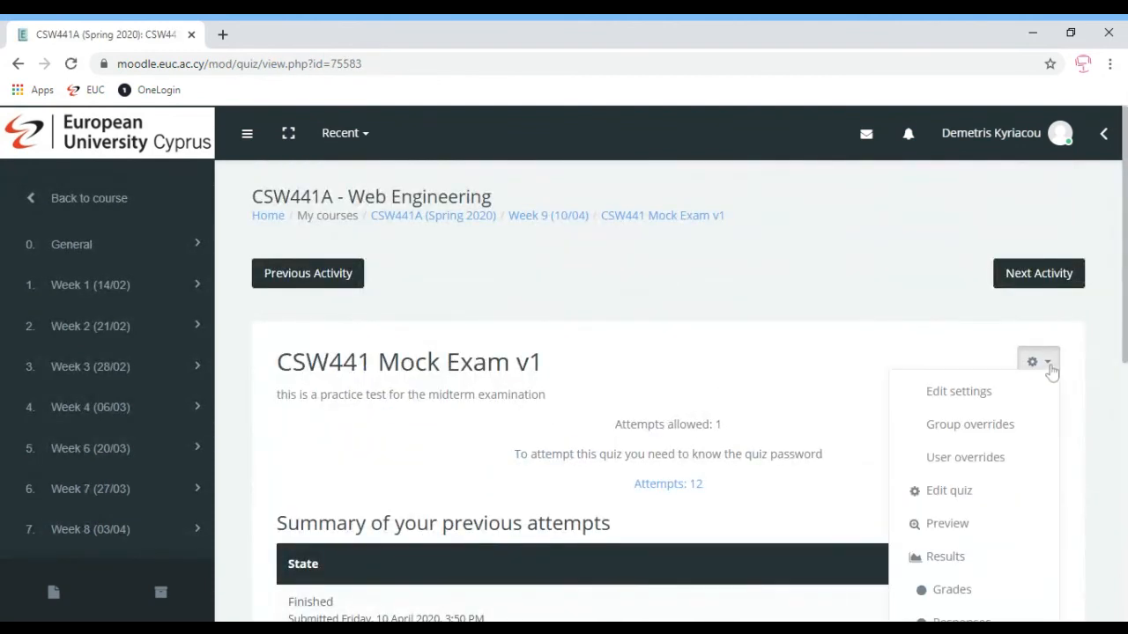
left_click(945, 558)
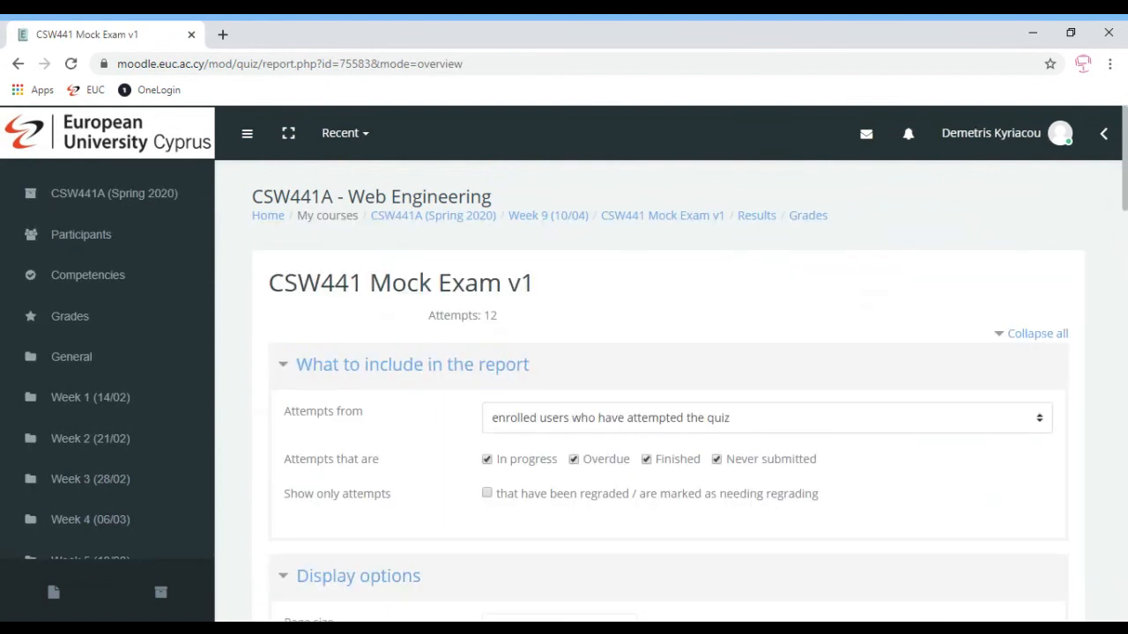
left_click(573, 427)
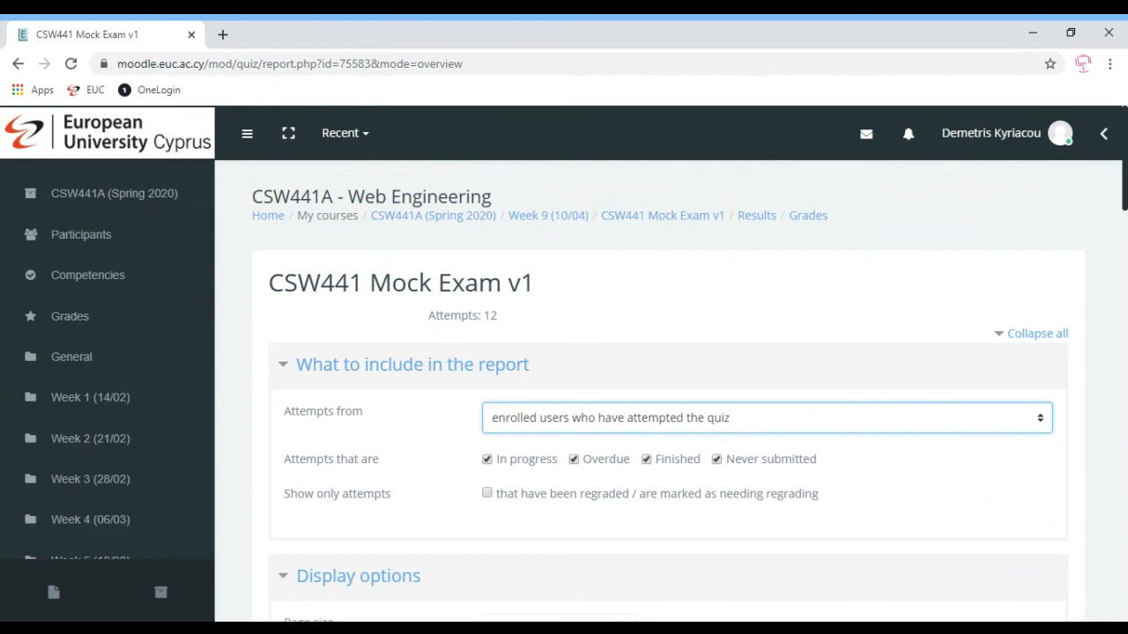
scroll(669, 388, "down", 3)
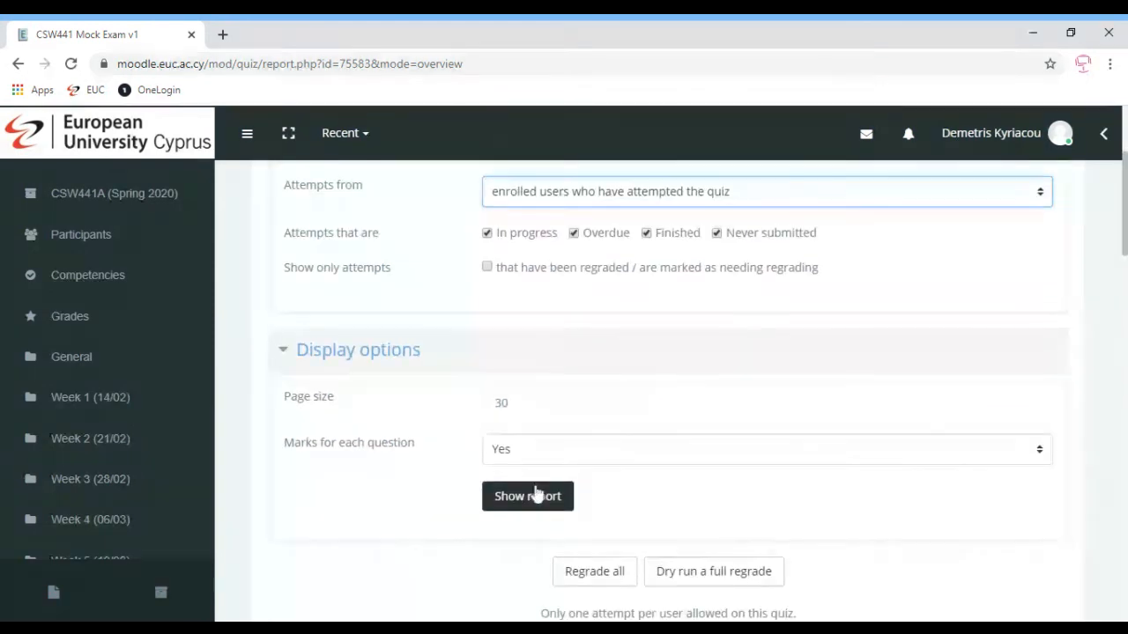
left_click(528, 498)
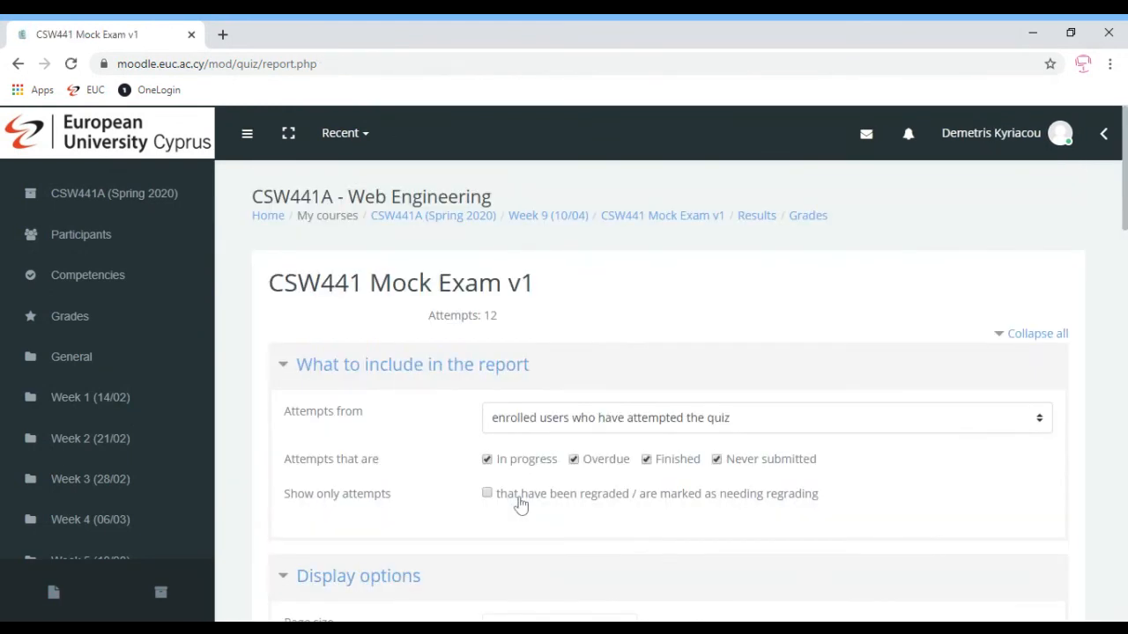
Review the finished attempt of the student graded 8.50 out of 40.00
scroll(1124, 163, "down", 7)
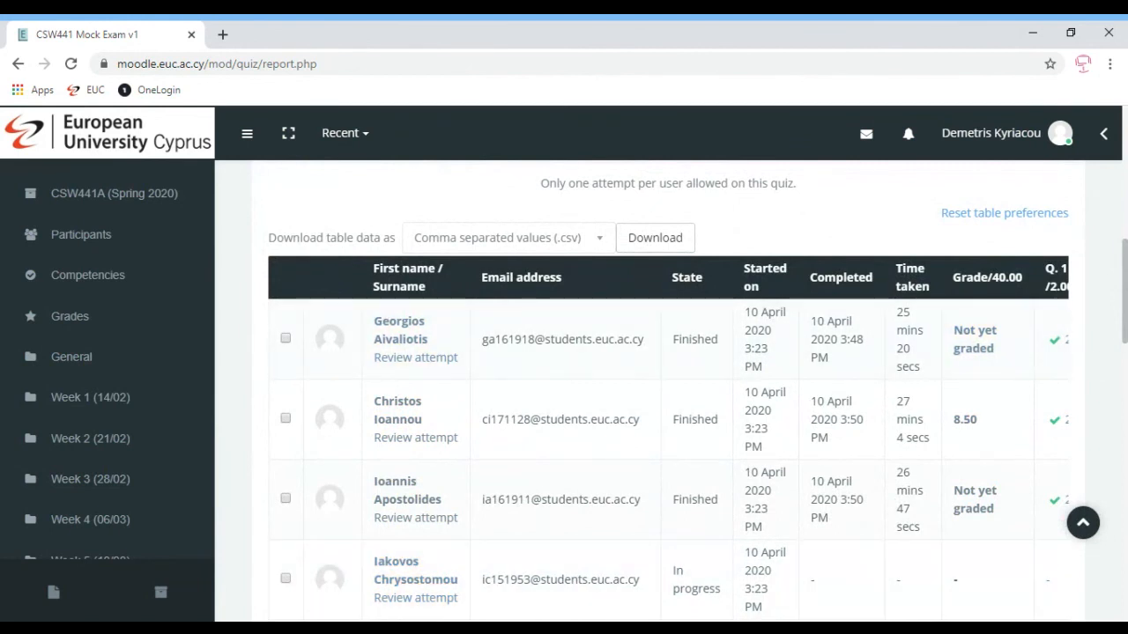
scroll(1125, 307, "down", 1)
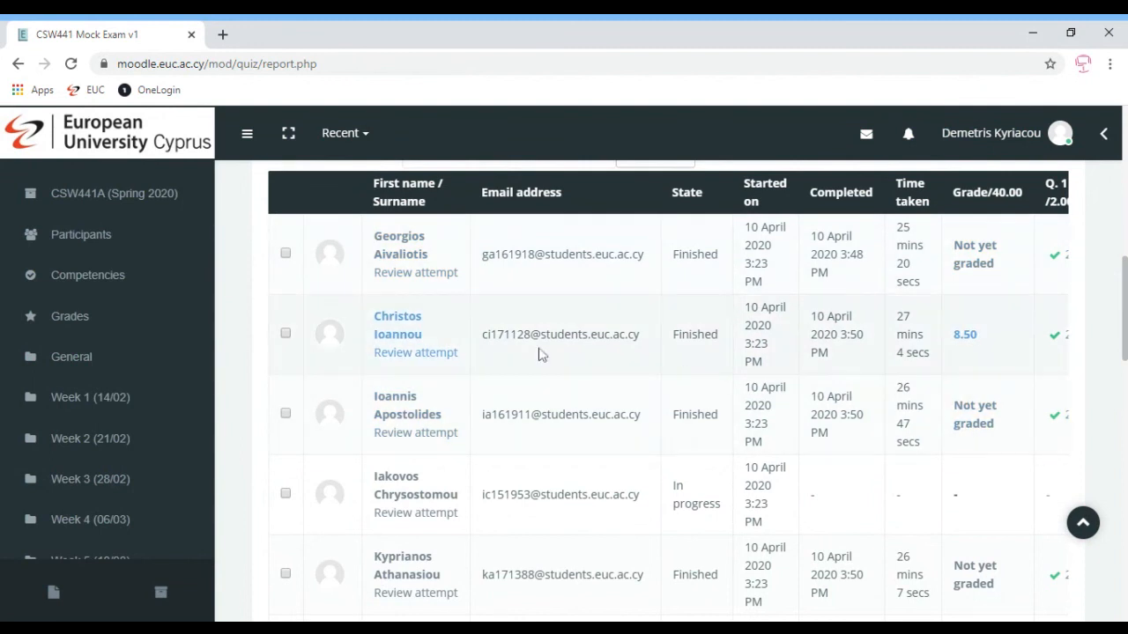
left_click(415, 353)
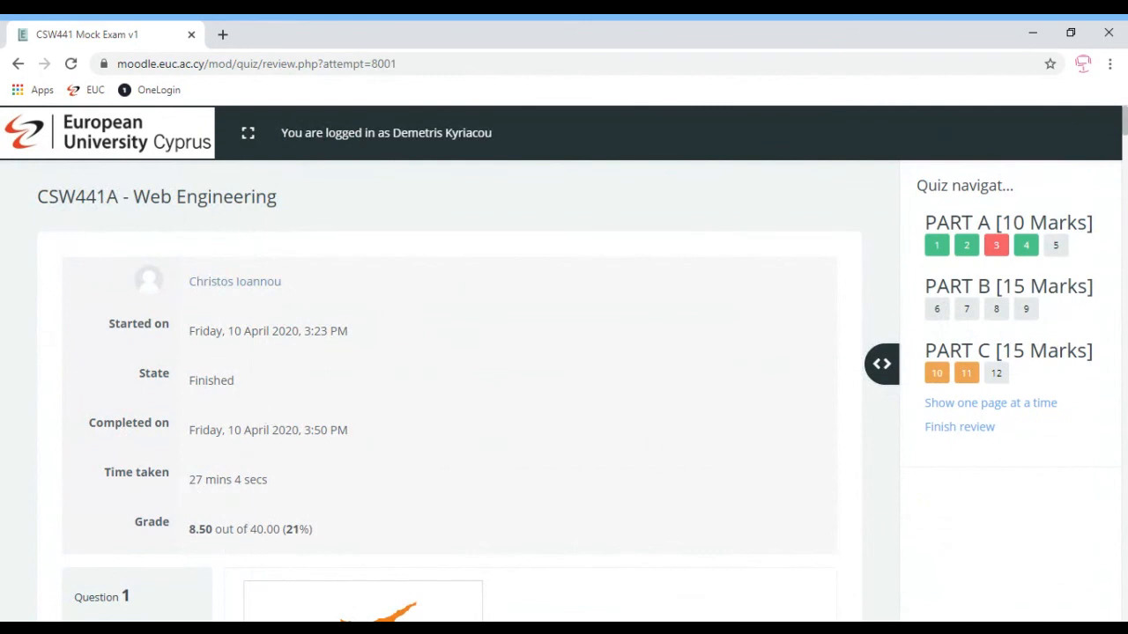
Reload the attempt review so Question 1 shows full marks with the comment 'very good'
left_click_drag(188, 529, 268, 529)
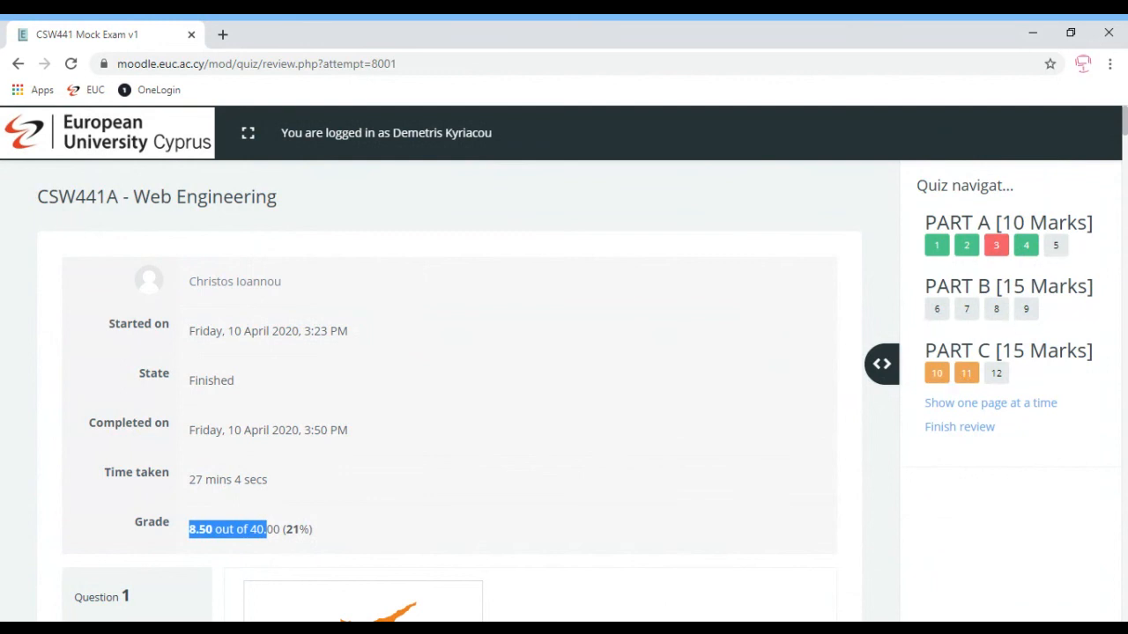
mouse_move(1124, 132)
left_mouse_down()
mouse_move(1125, 174)
mouse_move(1124, 140)
left_mouse_up()
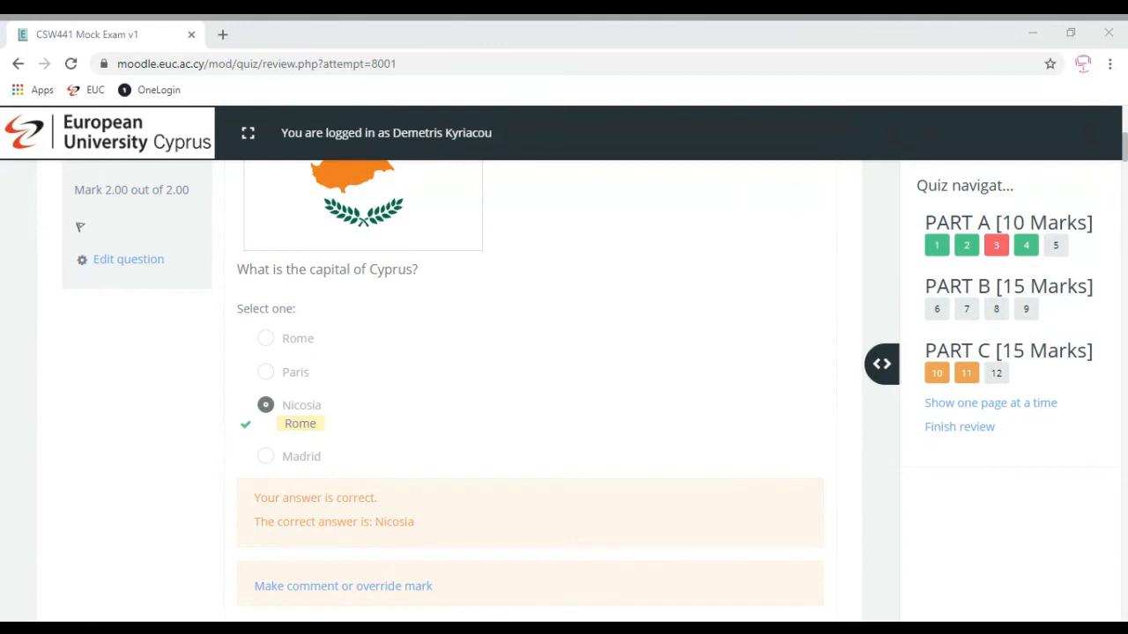
key("F5")
left_click(484, 45)
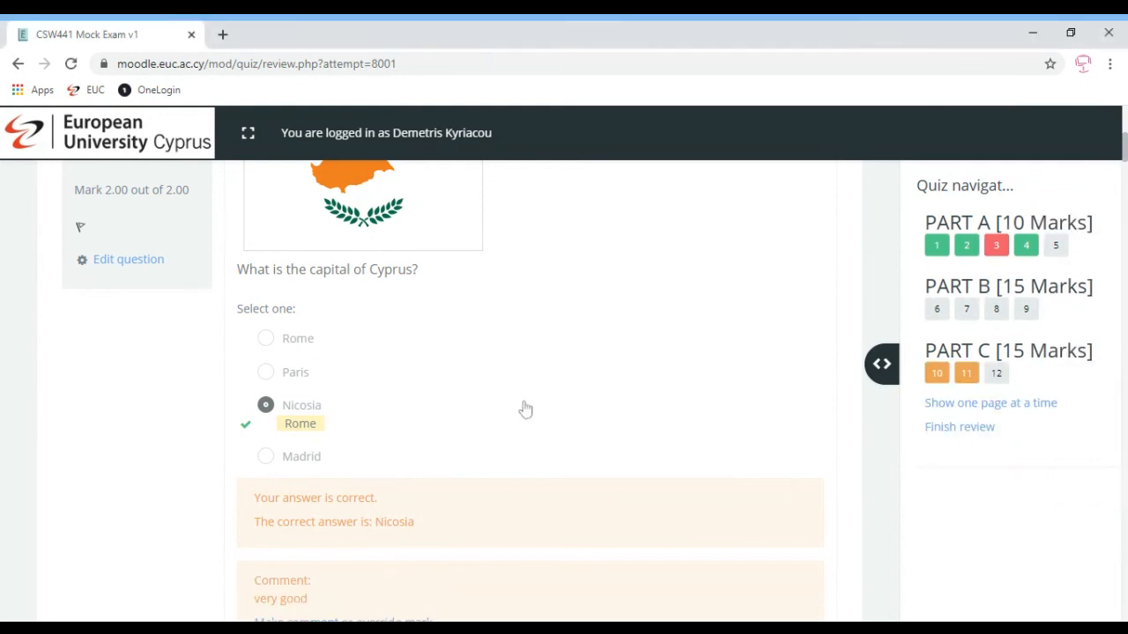
Scroll down to Question 7, the unanswered coffee-preparation essay marked out of 5.00
scroll(531, 390, "down", 5)
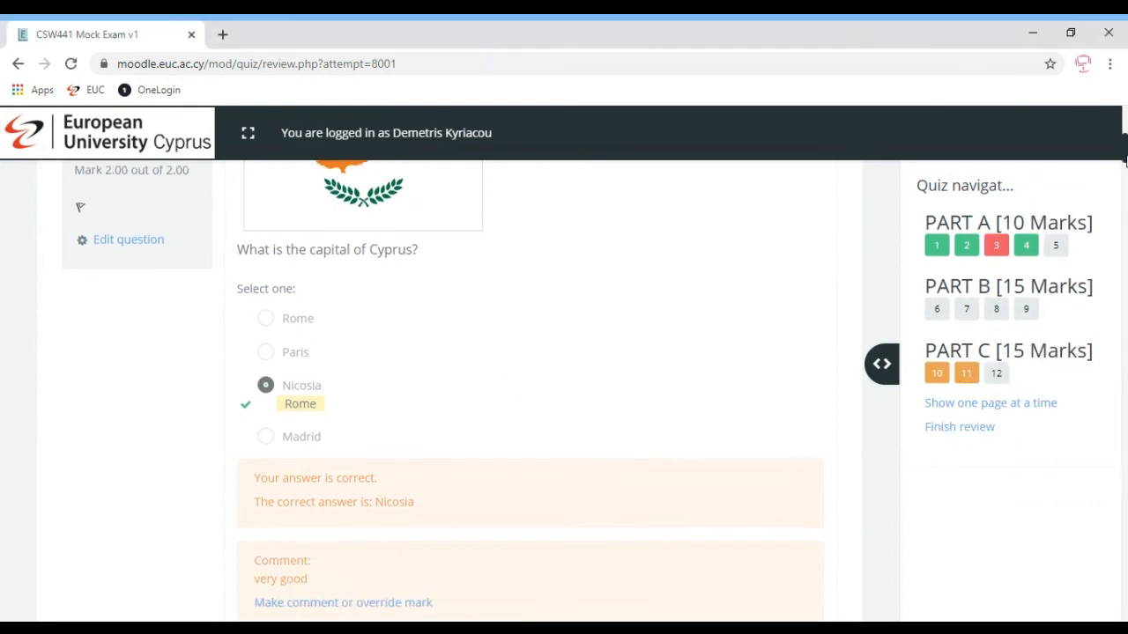
scroll(530, 390, "down", 8)
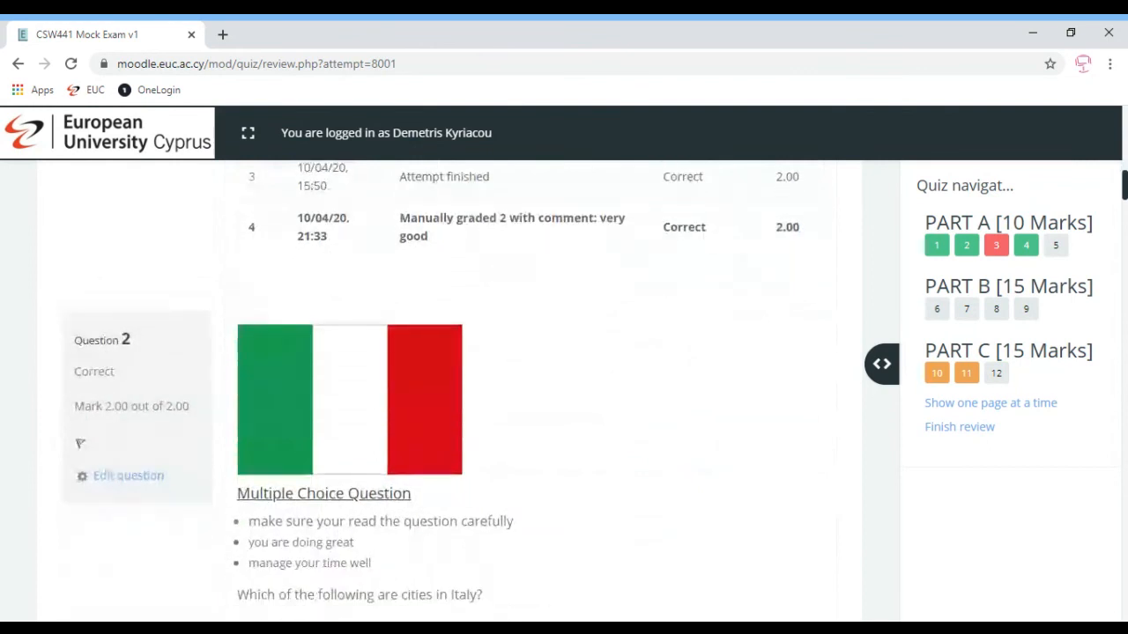
scroll(530, 390, "down", 8)
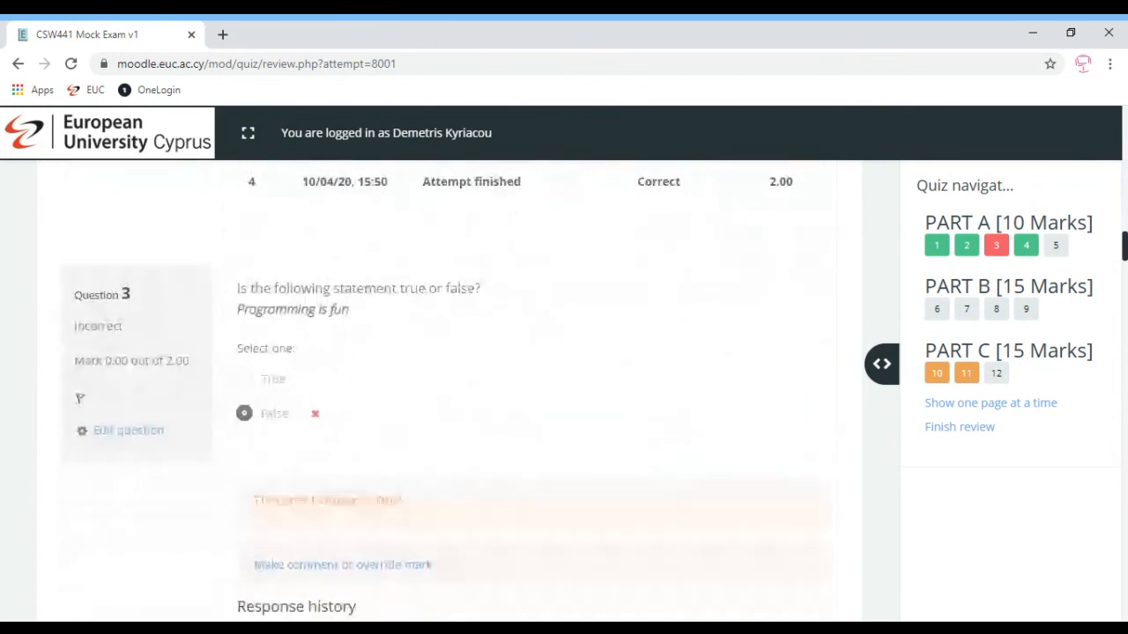
scroll(530, 390, "down", 5)
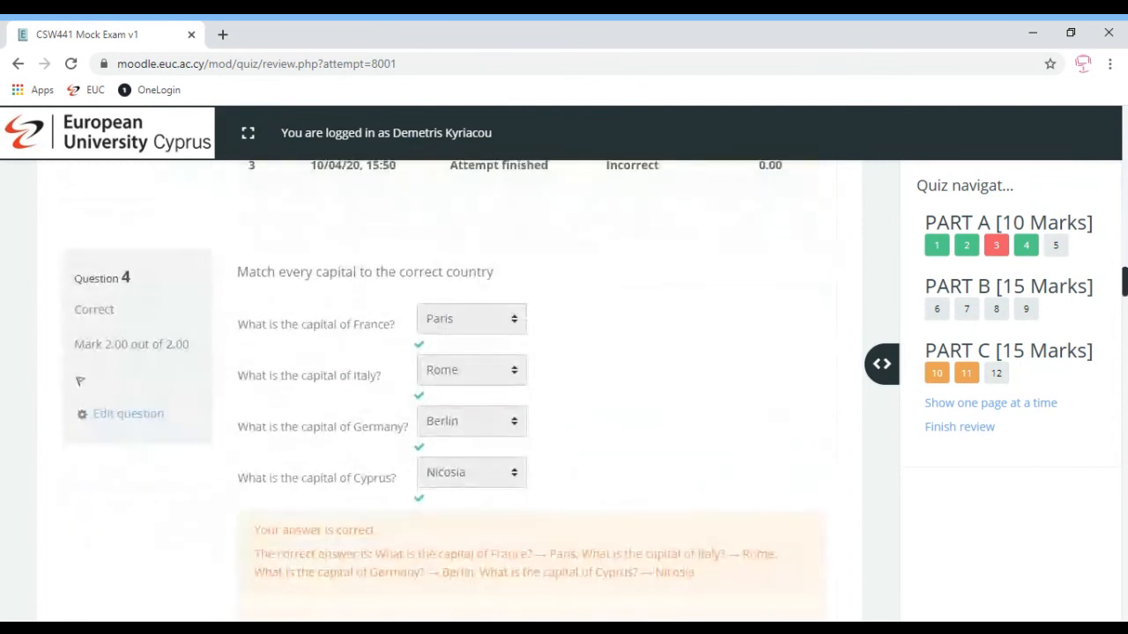
scroll(530, 390, "down", 3)
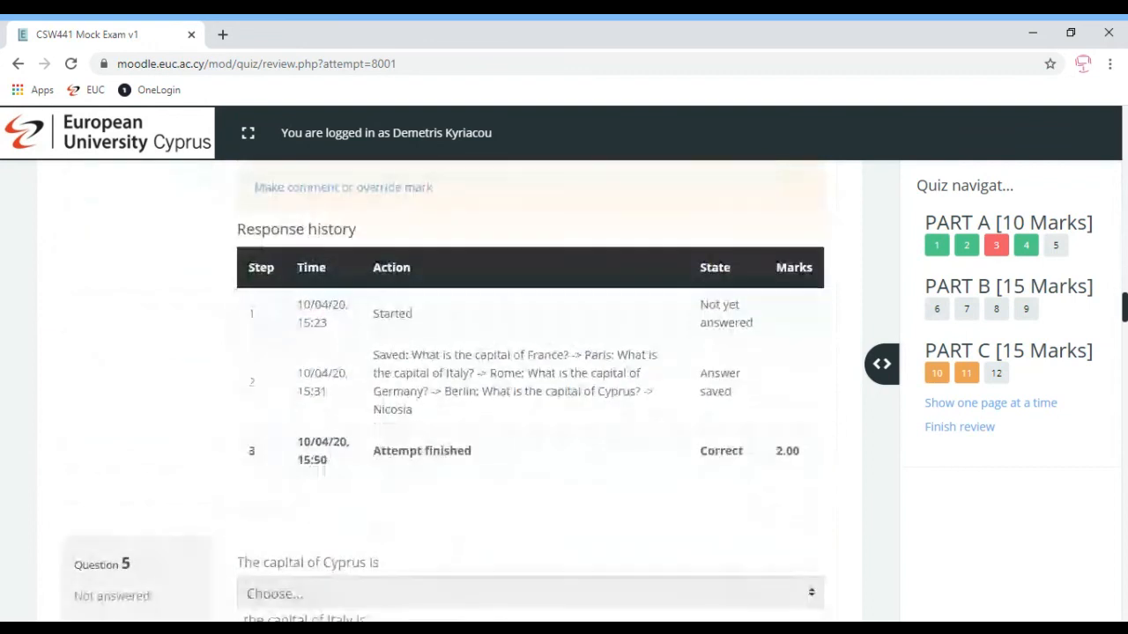
scroll(530, 390, "down", 5)
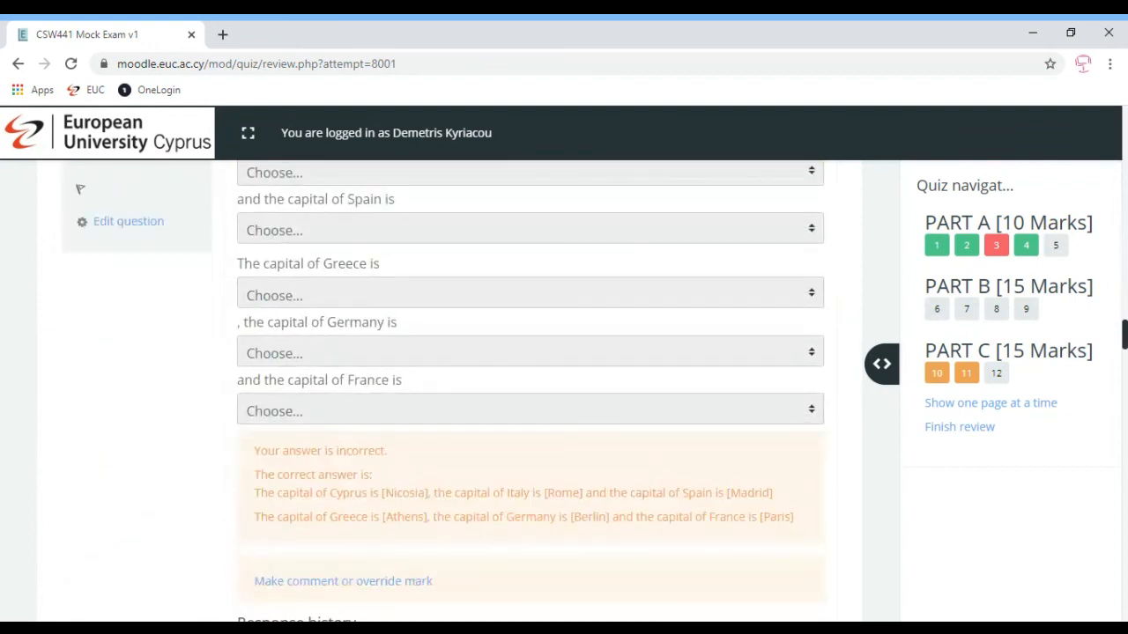
scroll(530, 391, "down", 8)
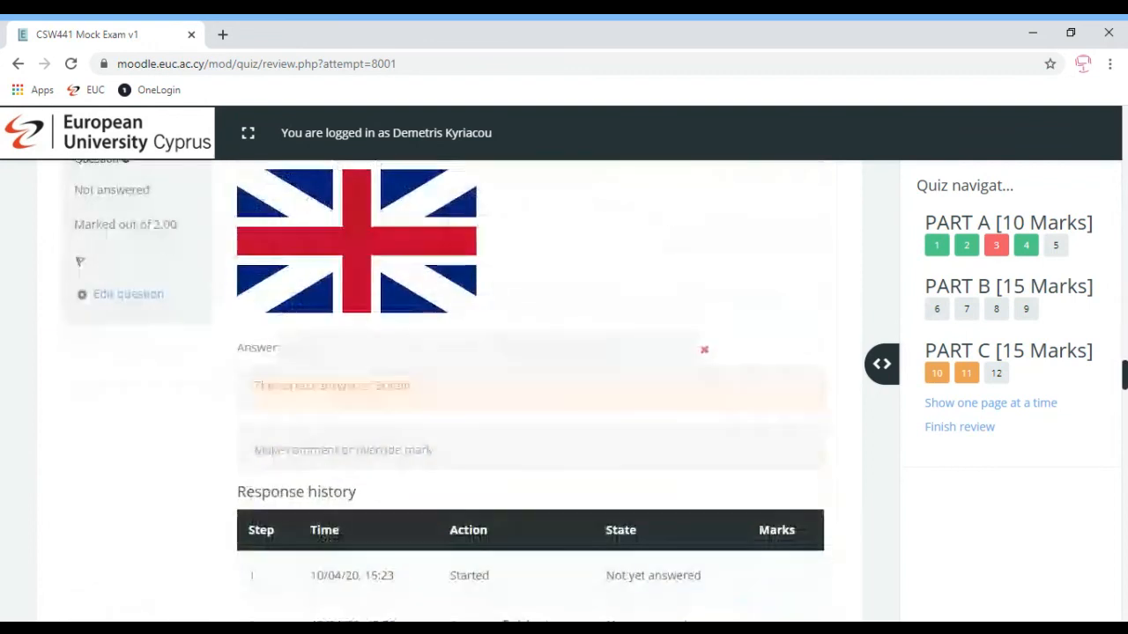
scroll(530, 390, "down", 6)
scroll(531, 390, "up", 1)
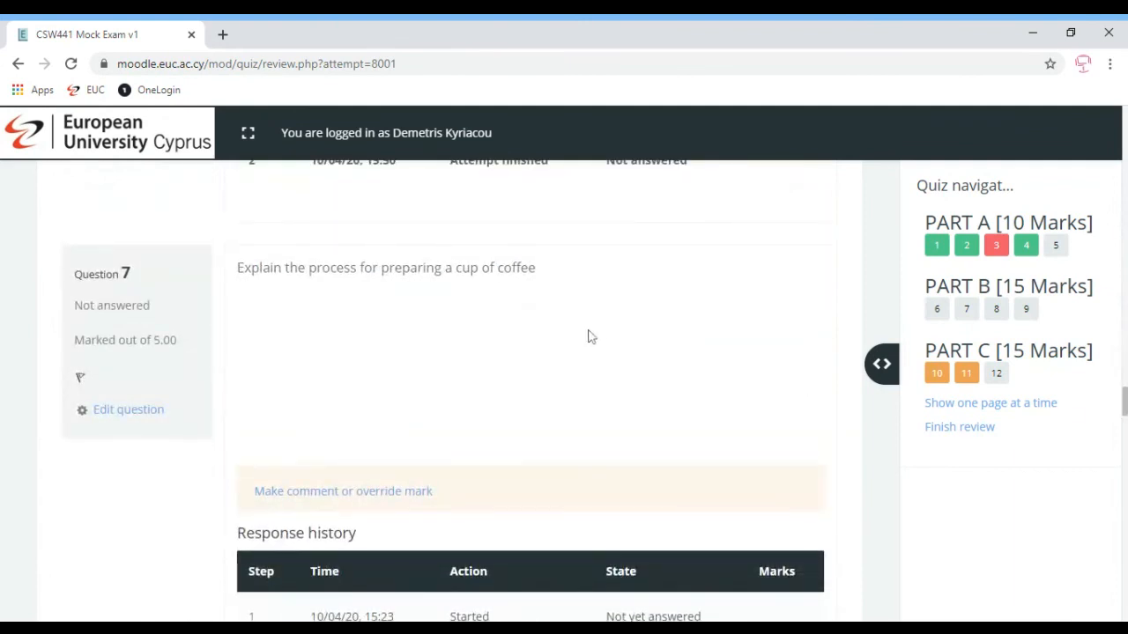
Mark Question 7 at 2 of 5, add the coffee-temperature comment, then check both
left_click(392, 493)
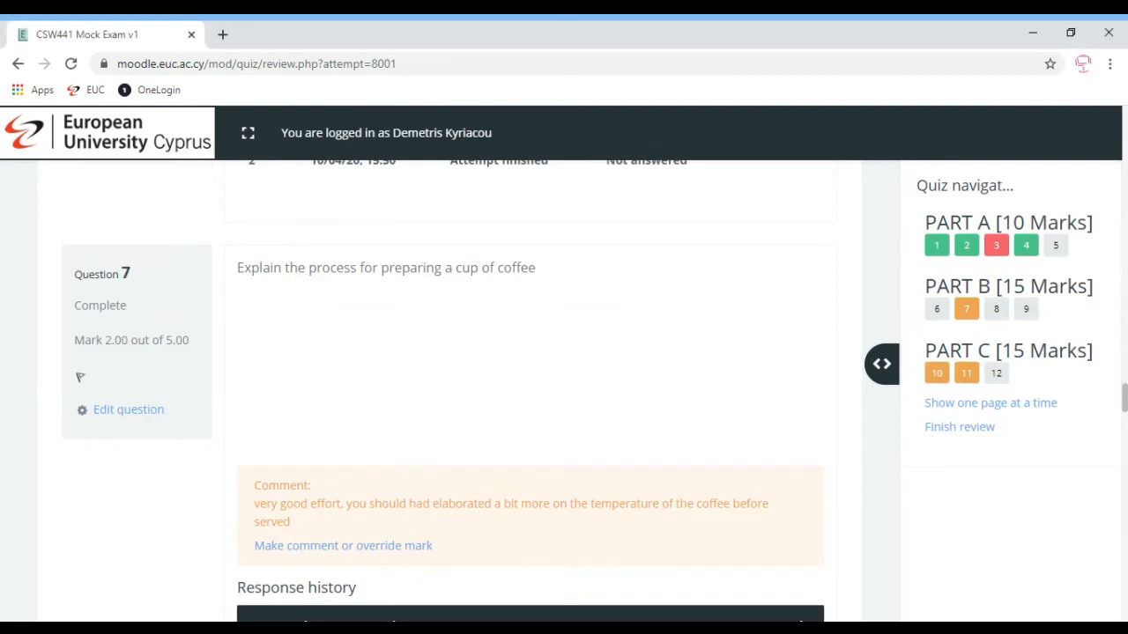
left_click_drag(300, 526, 244, 485)
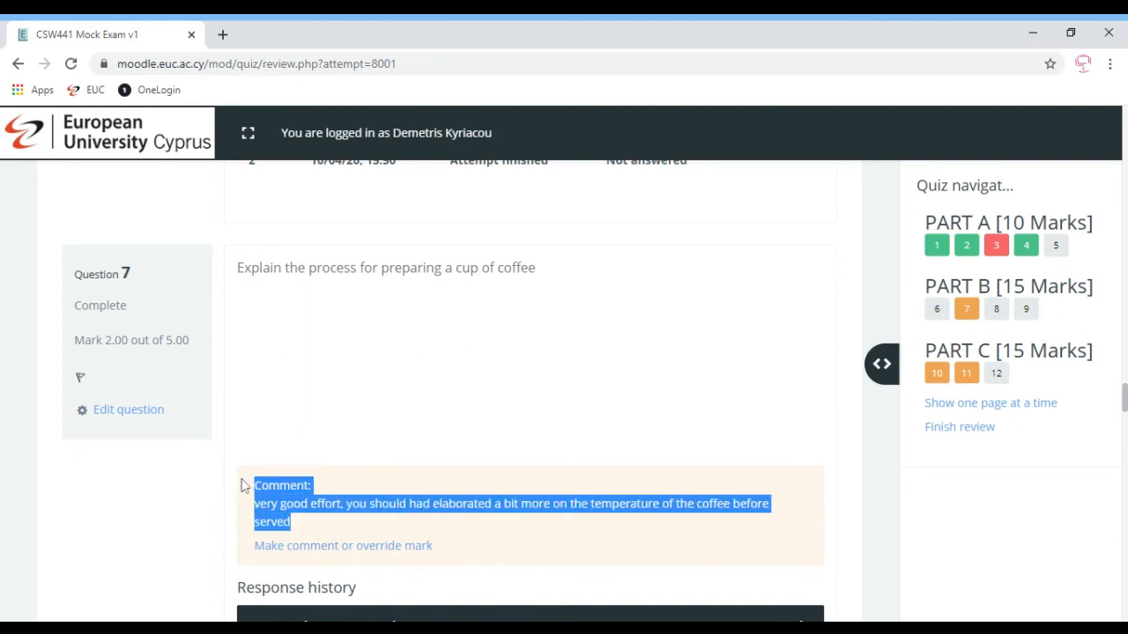
left_click(553, 476)
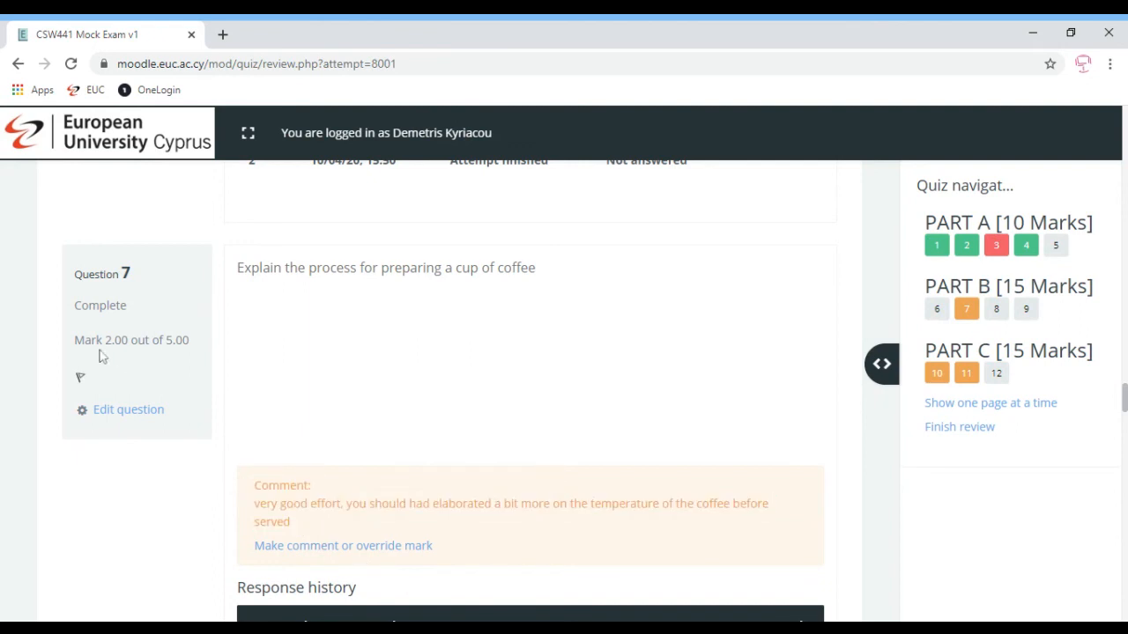
left_click_drag(87, 341, 201, 340)
left_click(470, 466)
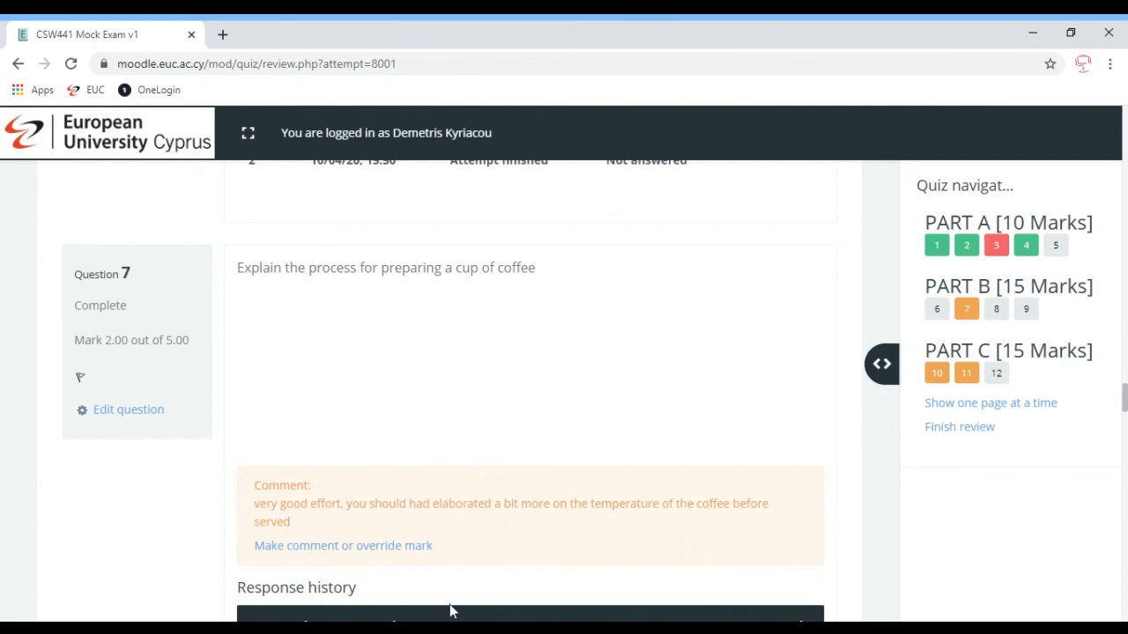